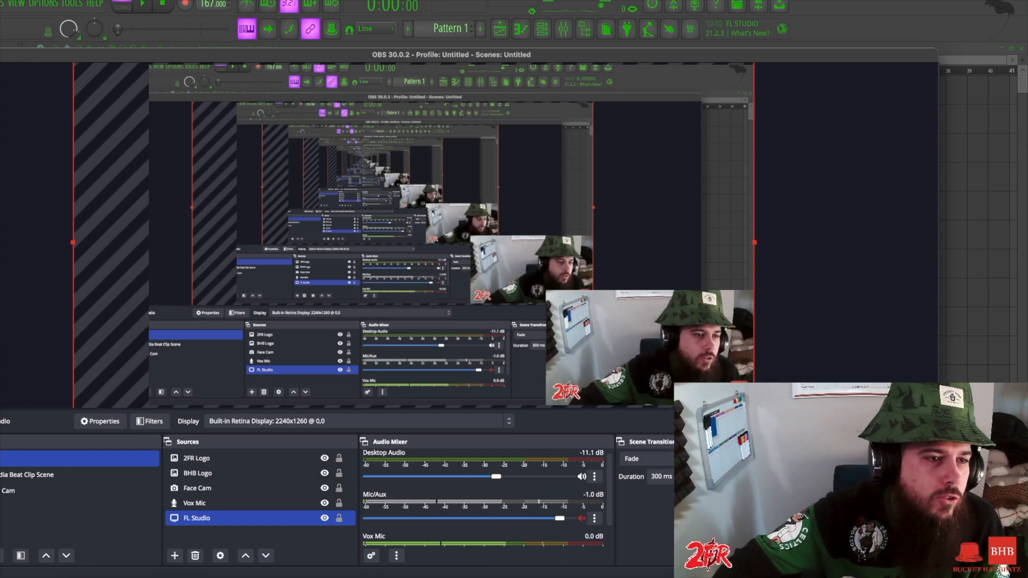
# - Minimize OBS, then show the mixer and the Piano 1 channel's notes in the piano roll
pyautogui.press('super+m')
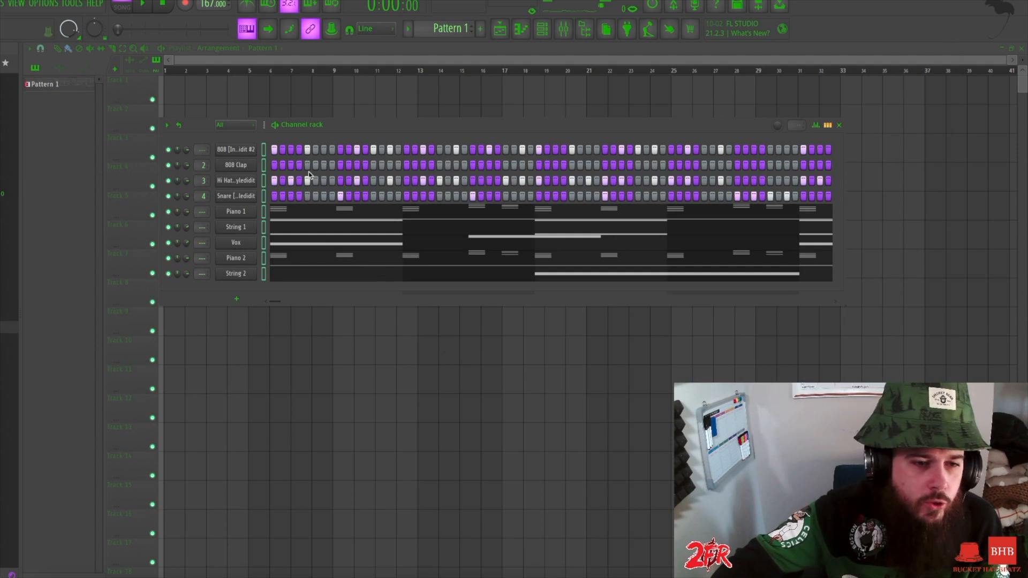
pyautogui.click(564, 29)
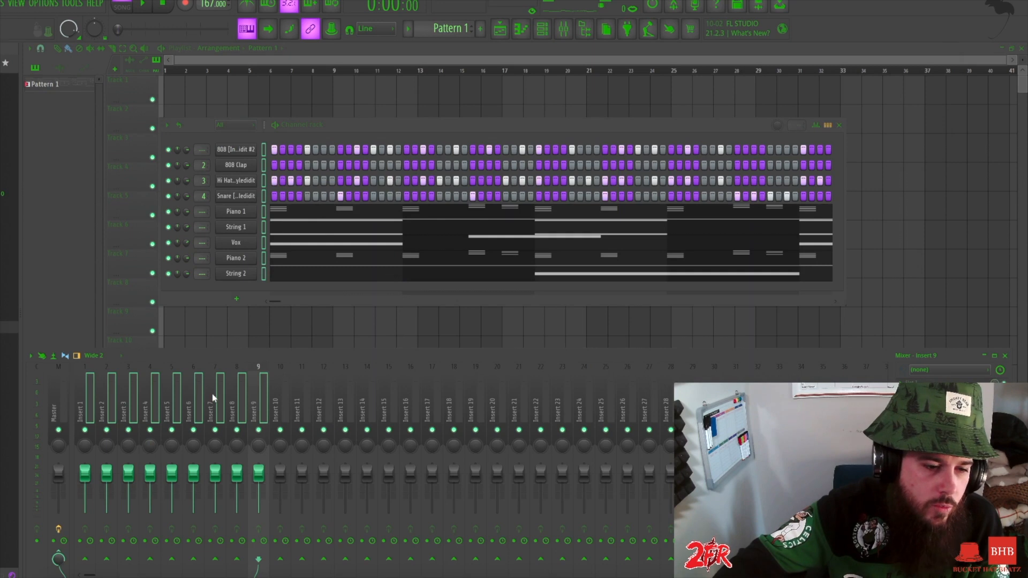
pyautogui.click(291, 215)
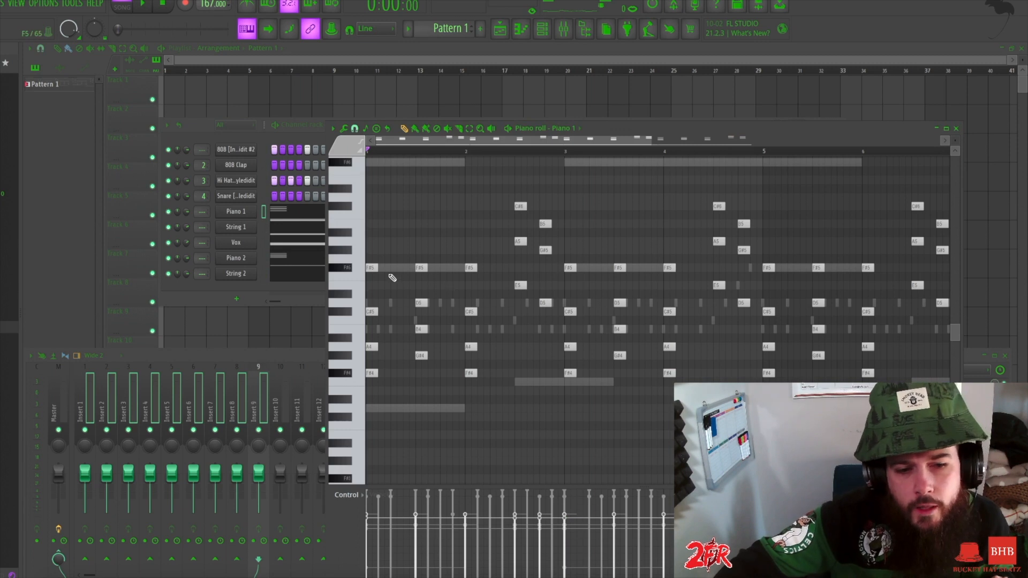
# - Solo the Piano 1 channel in the channel rack and start playing the pattern
pyautogui.click(173, 215)
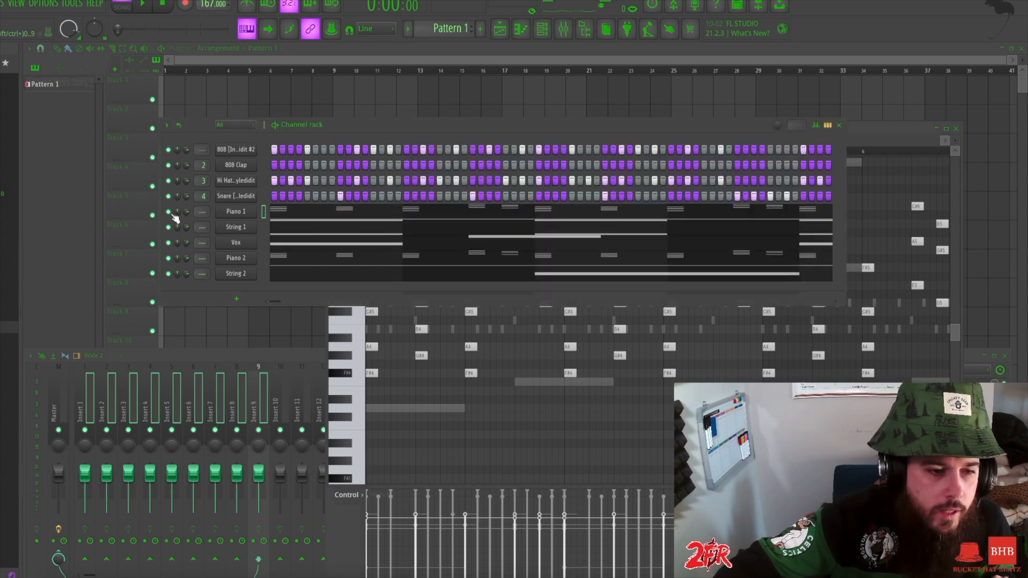
pyautogui.rightClick(173, 215)
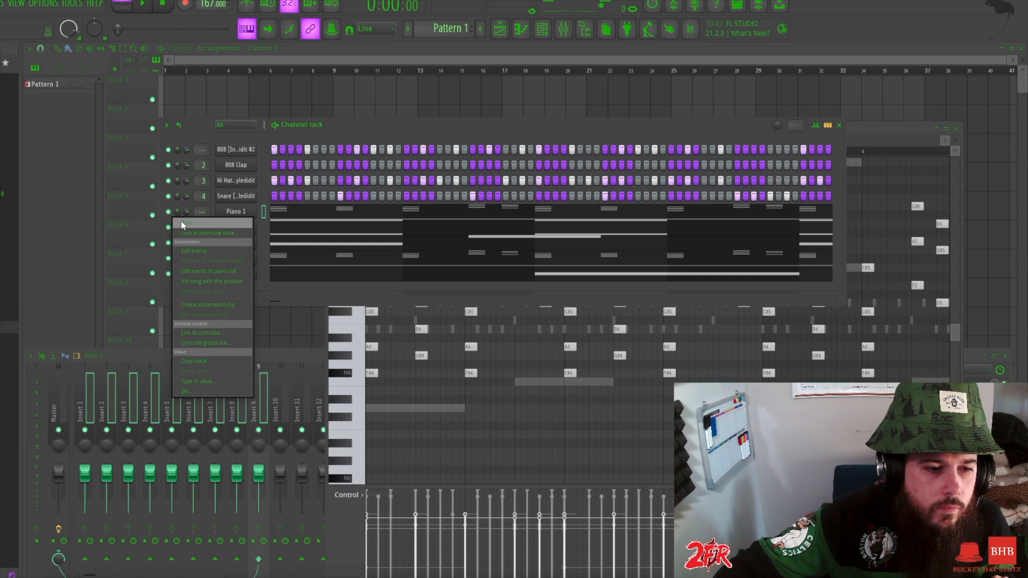
pyautogui.click(182, 221)
pyautogui.press('space')
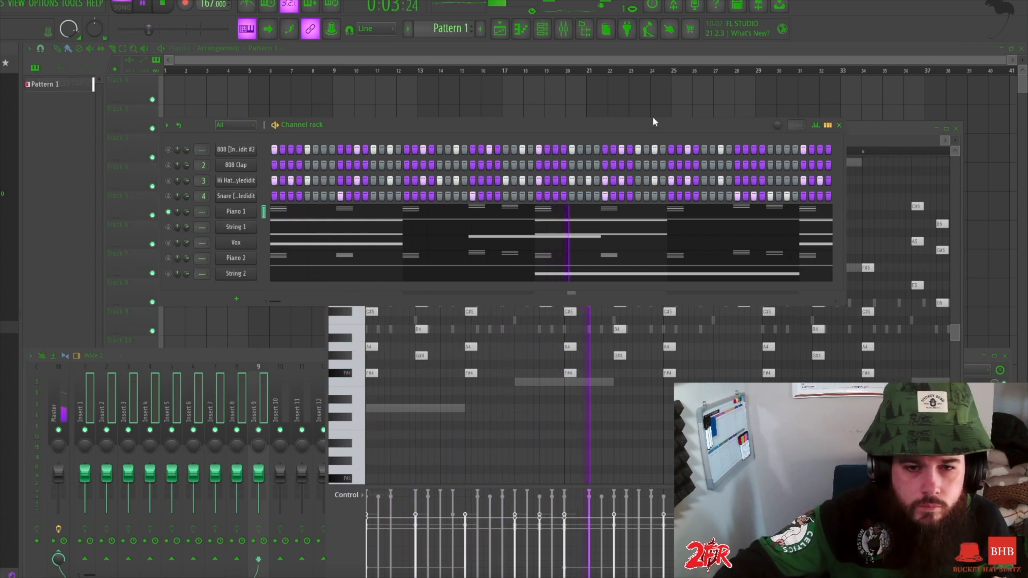
# - Move the channel rack and piano roll higher, and review Piano 1's high and low notes before closing the piano roll
pyautogui.moveTo(653, 120); pyautogui.dragTo(649, 56)
pyautogui.moveTo(885, 127); pyautogui.dragTo(814, 69)
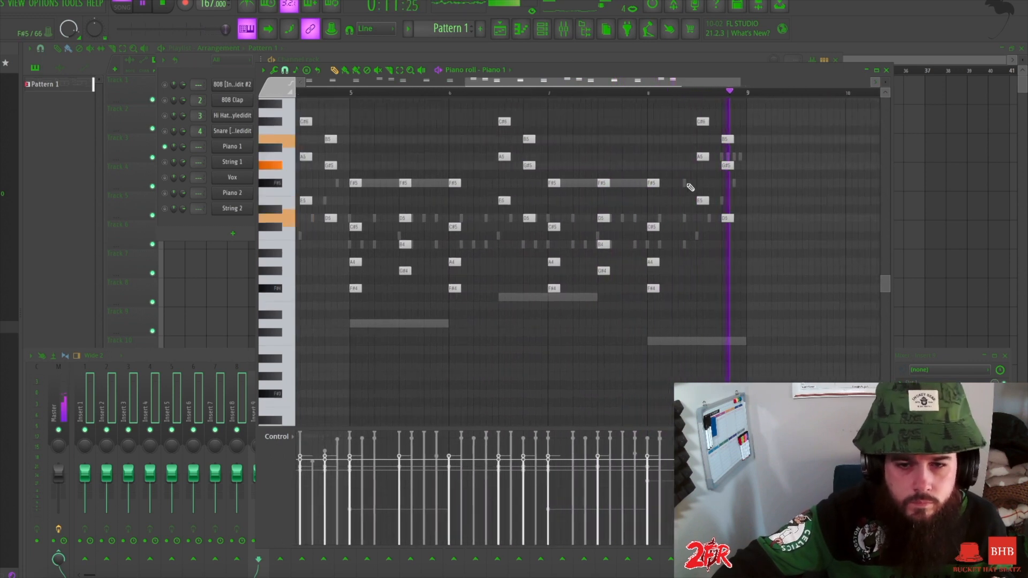
pyautogui.scroll(-4, 563, 186)
pyautogui.press('space')
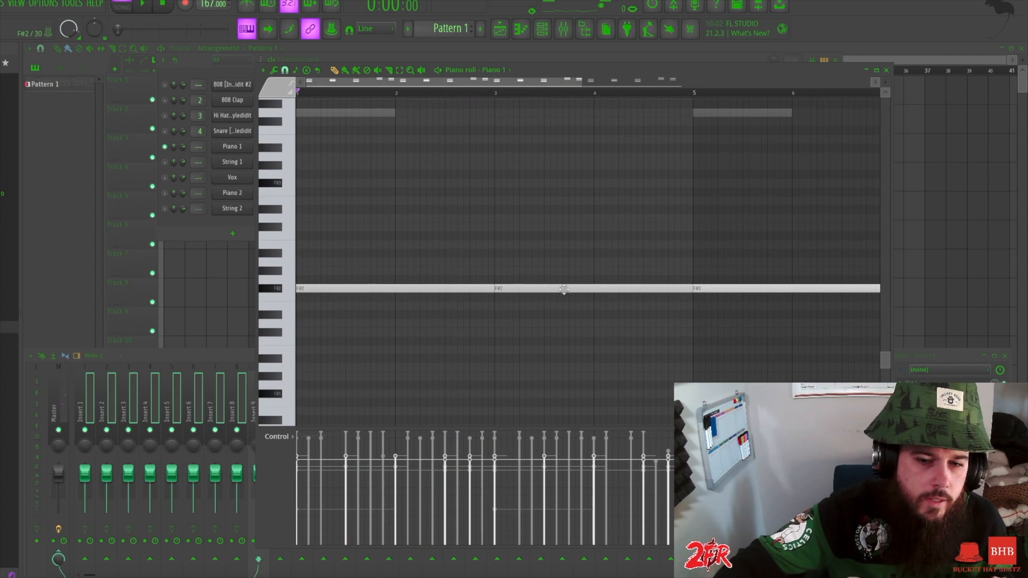
pyautogui.scroll(8, 535, 282)
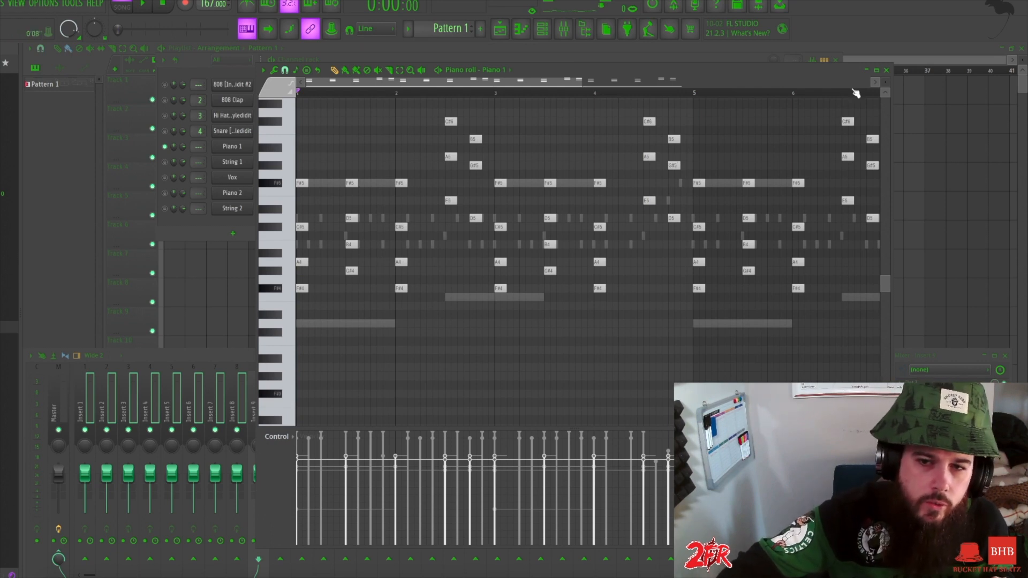
pyautogui.click(887, 70)
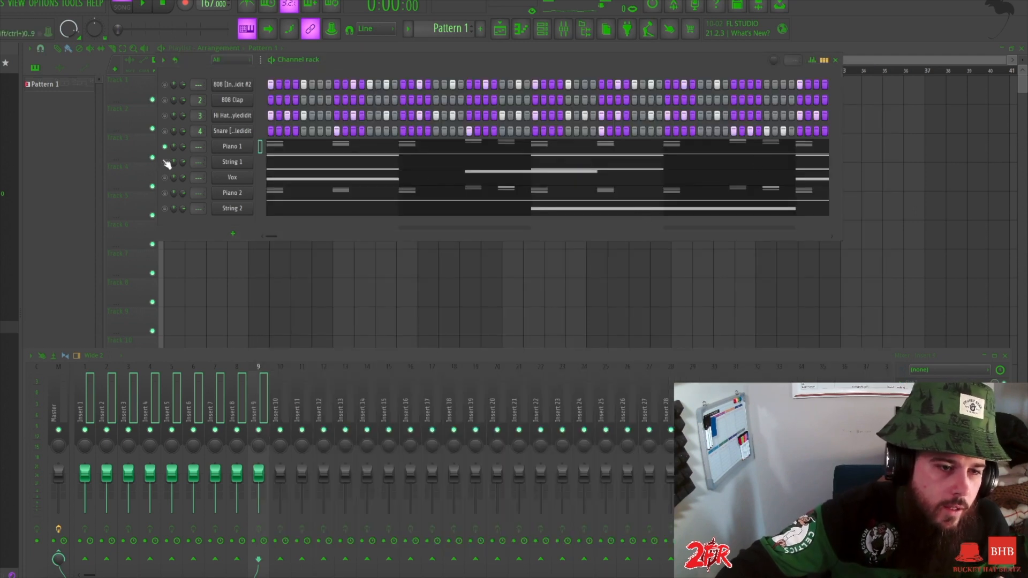
# - Unmute the String 1, Vox, Piano 2 and String 2 channels and play them together with Piano 1
pyautogui.click(165, 178)
pyautogui.click(165, 194)
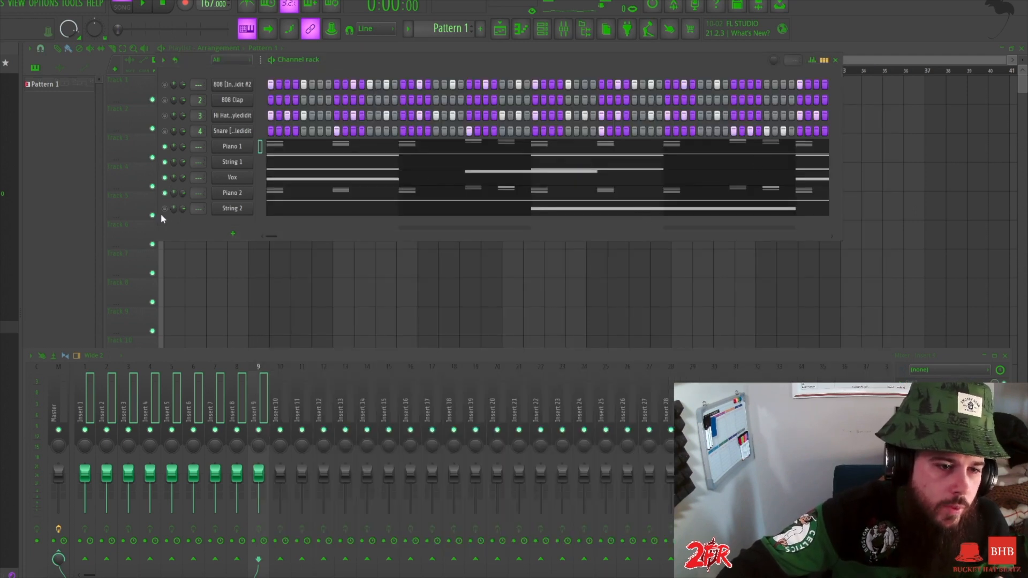
pyautogui.click(164, 208)
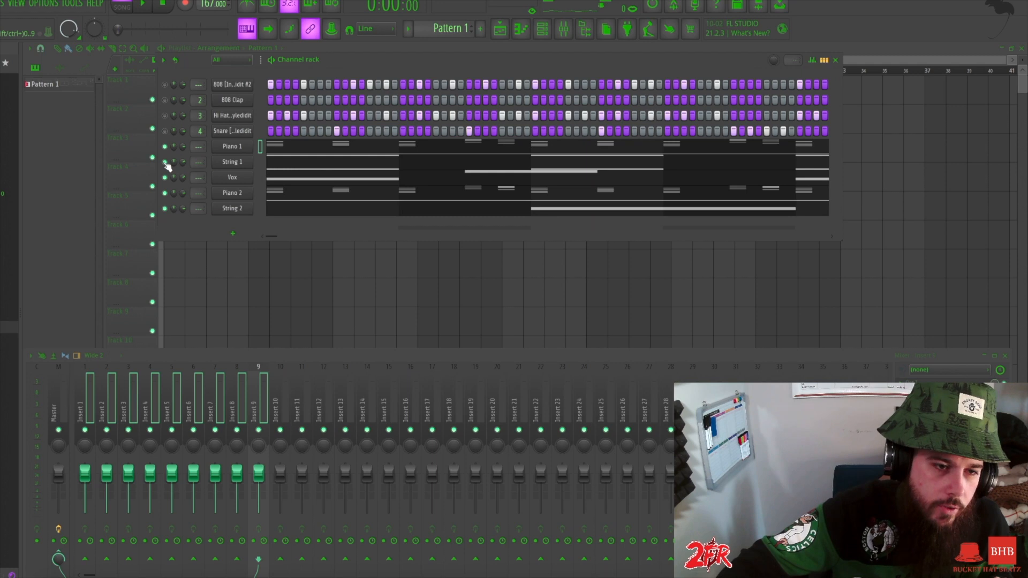
pyautogui.press('space')
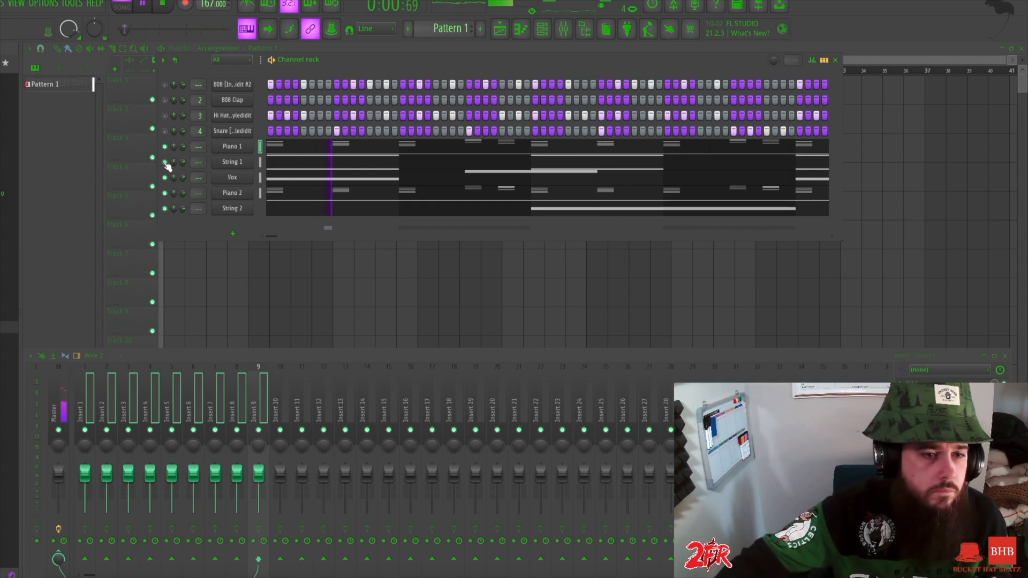
pyautogui.press('space')
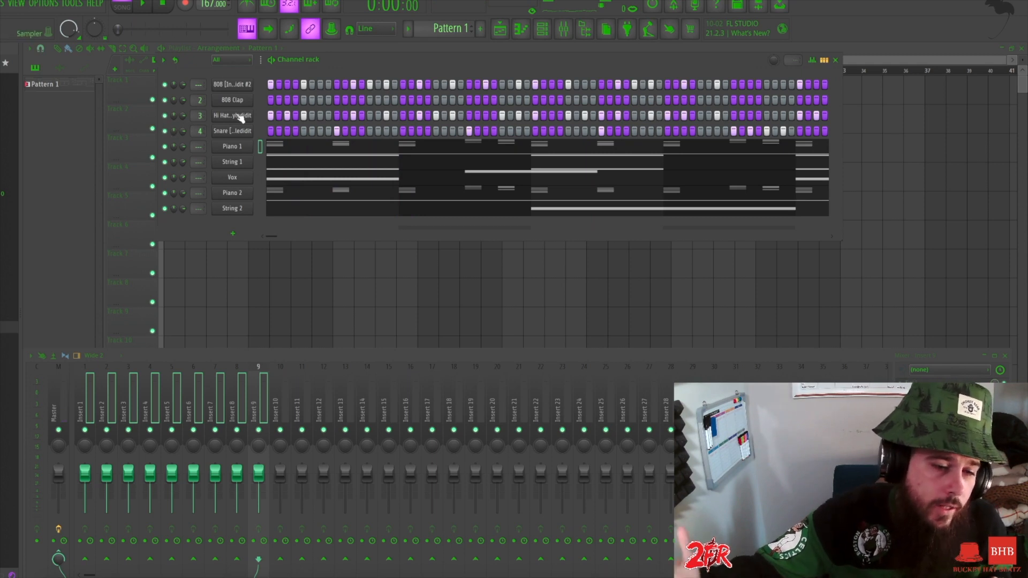
# - Play the full pattern with all melody and drum channels on, and stop playback
pyautogui.press('space')
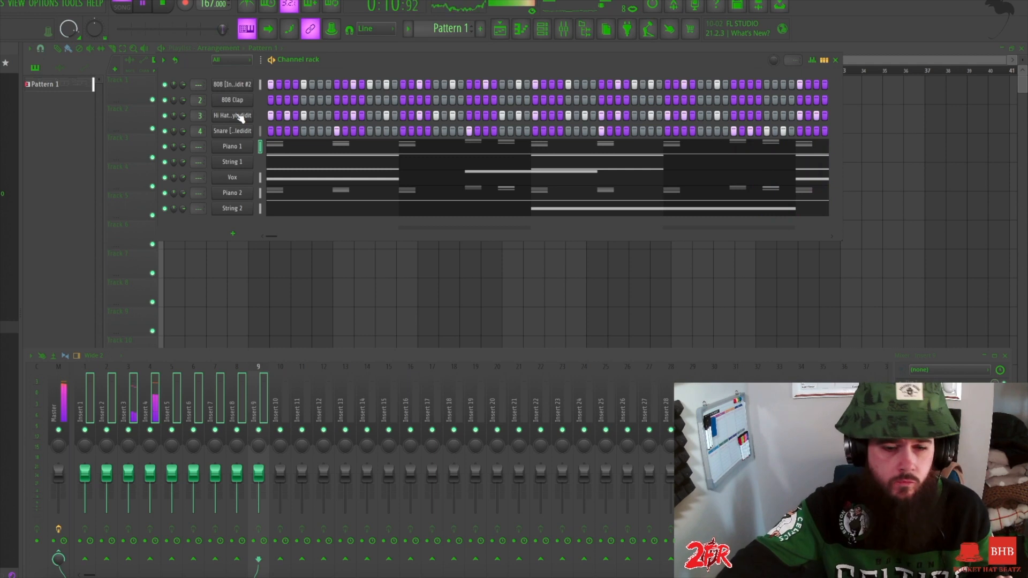
pyautogui.press('space')
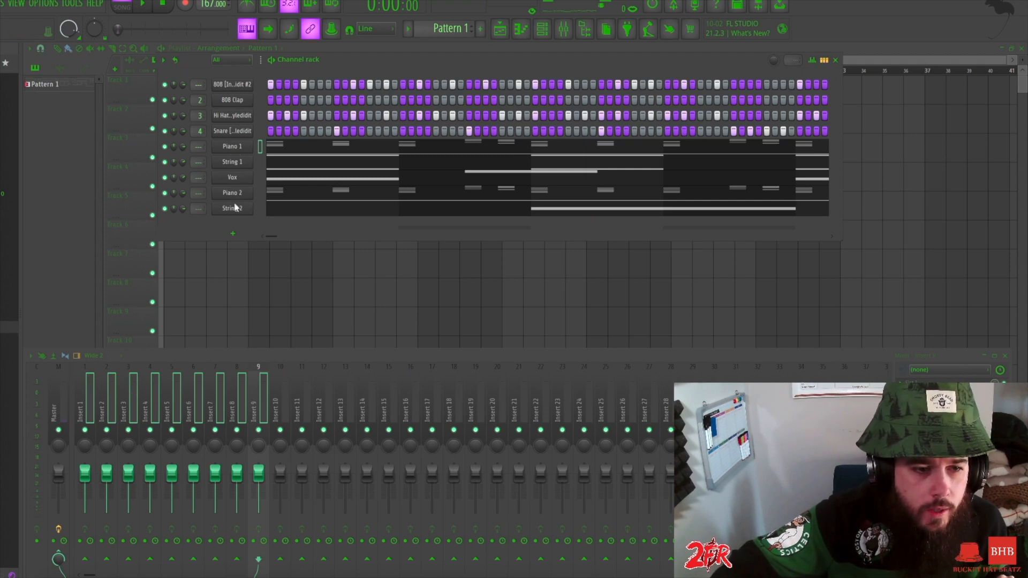
# - Shorten the name of the first channel in the channel rack to 808
pyautogui.keyDown('shift'); pyautogui.click(238, 89); pyautogui.keyUp('shift')
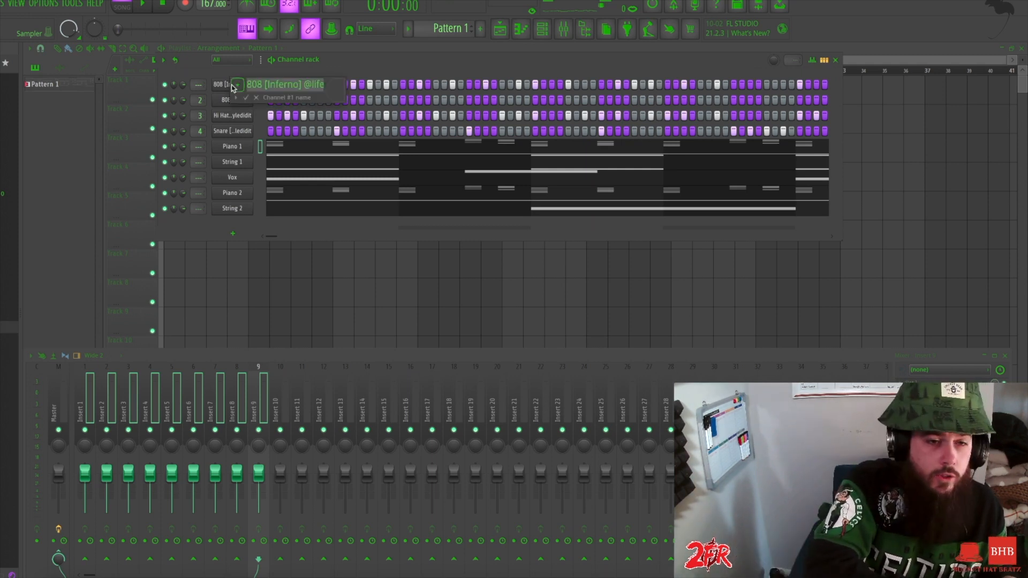
pyautogui.write('8')
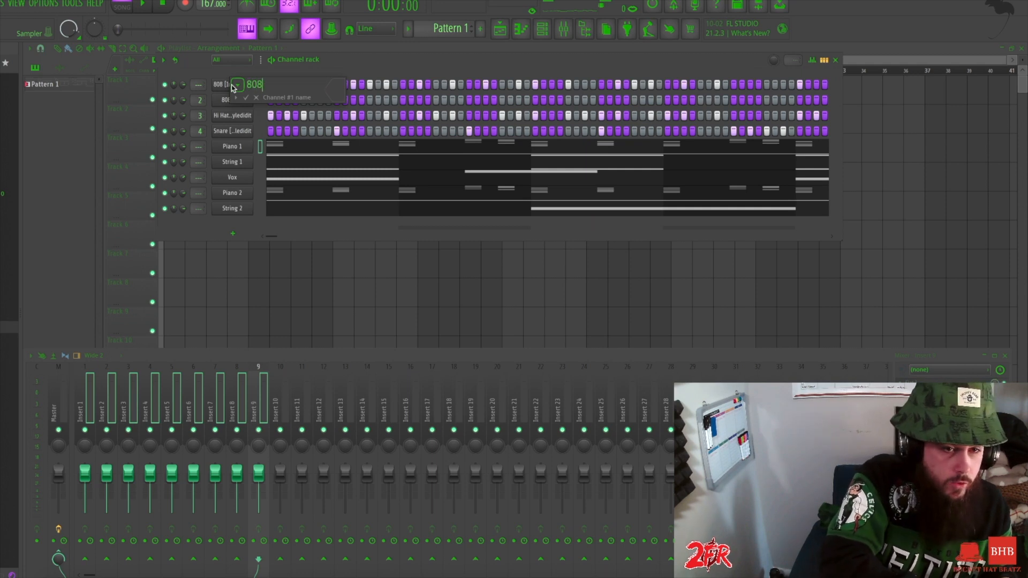
pyautogui.write('08')
pyautogui.press('Return')
# - Rename the third and fourth channels to Hi Hat and Snare
pyautogui.keyDown('shift'); pyautogui.click(234, 118); pyautogui.keyUp('shift')
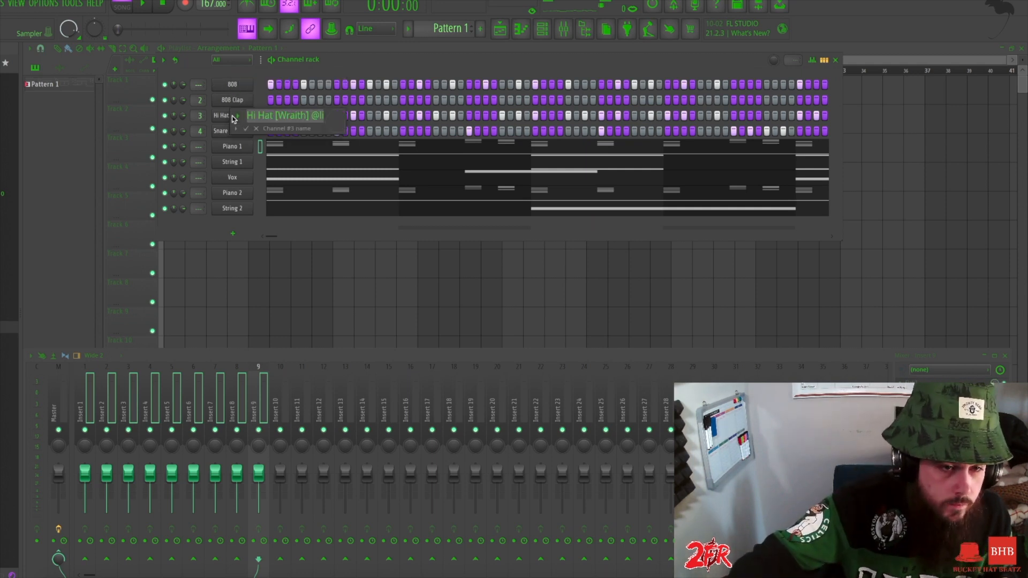
pyautogui.write('H')
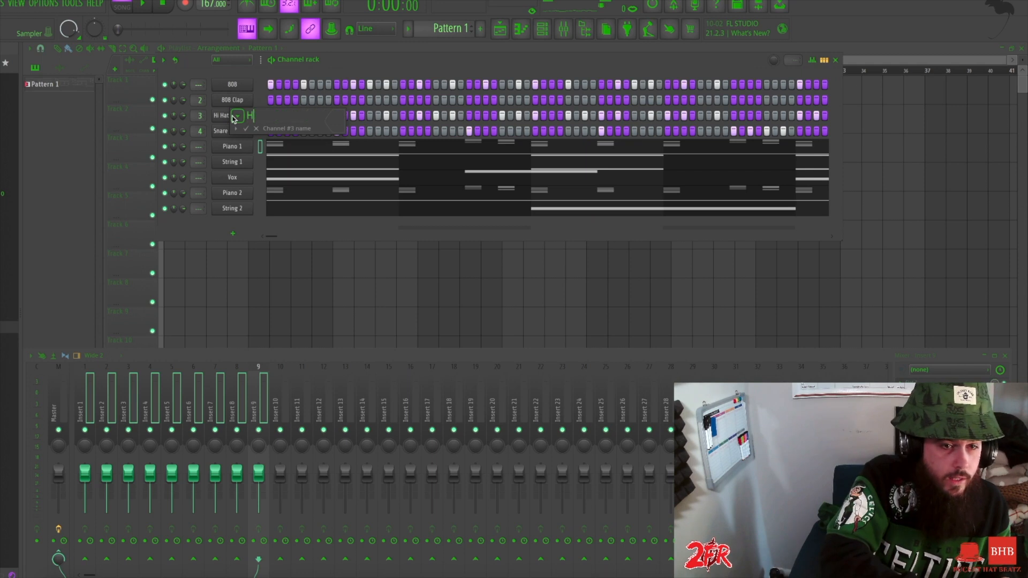
pyautogui.write('i Hat')
pyautogui.press('Return')
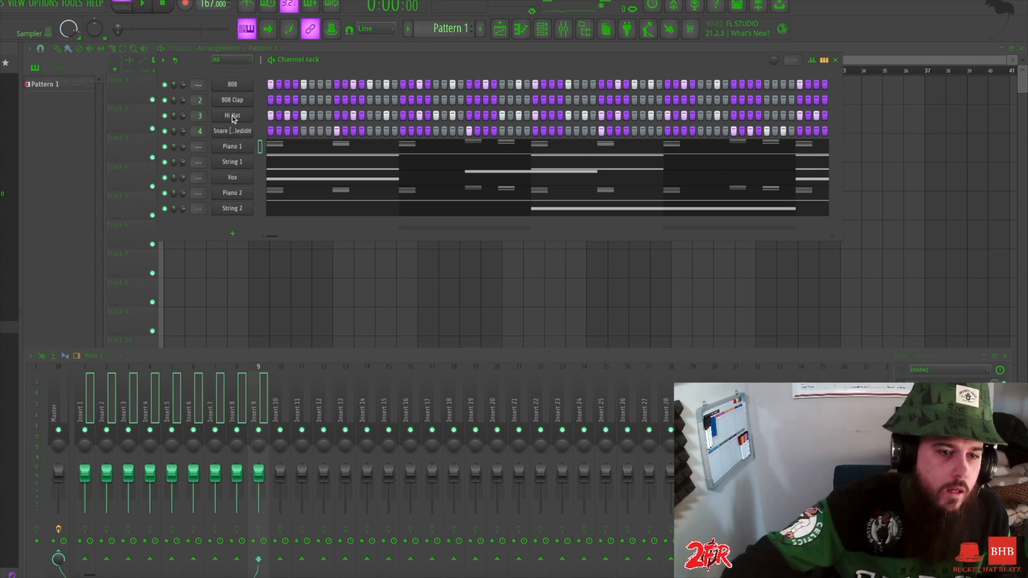
pyautogui.keyDown('shift'); pyautogui.click(236, 133); pyautogui.keyUp('shift')
pyautogui.write('Snare')
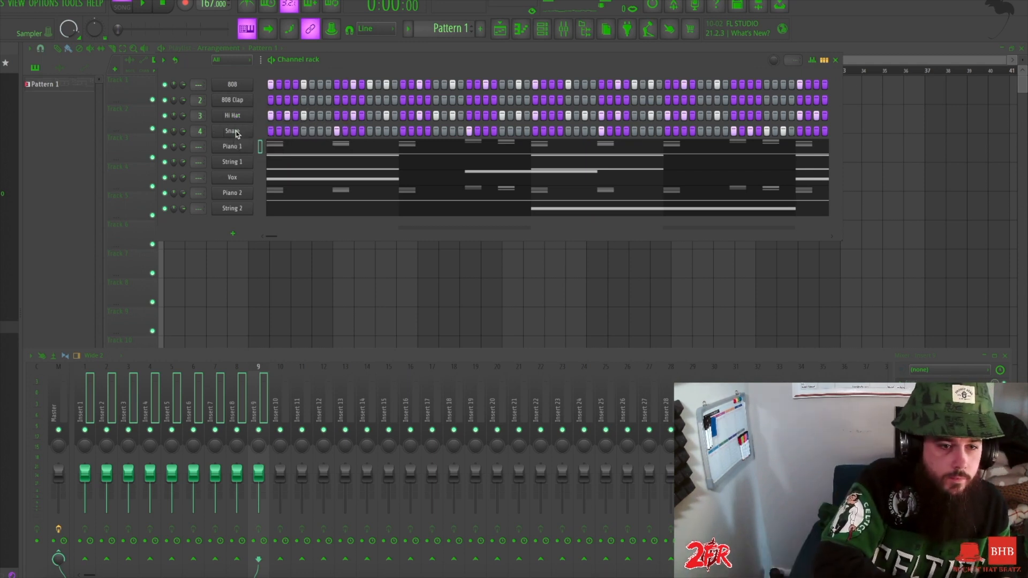
pyautogui.press('Return')
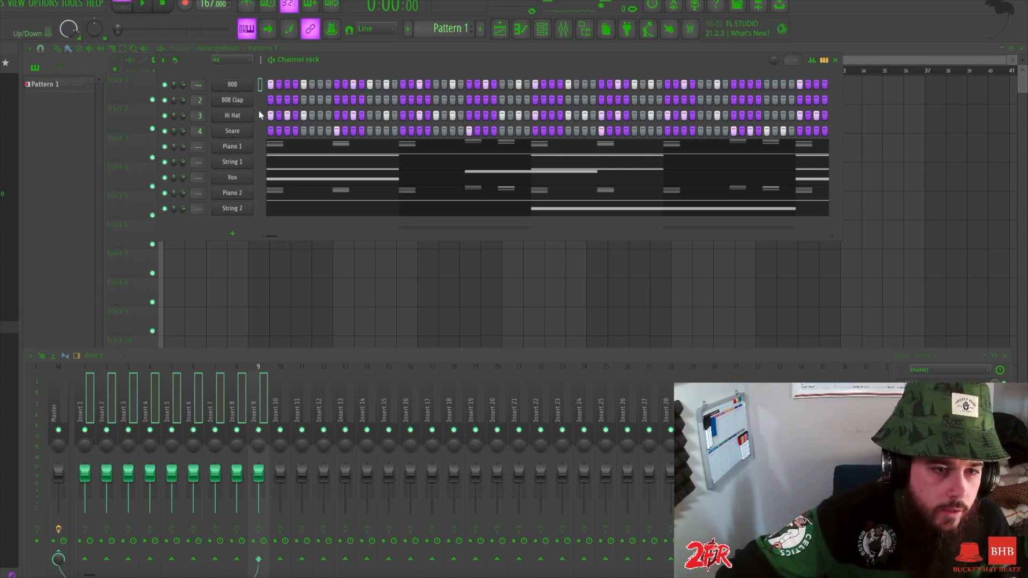
# - Select all nine channels and route them in order to mixer inserts 1 through 9
pyautogui.hotkey('ctrl', 'a')
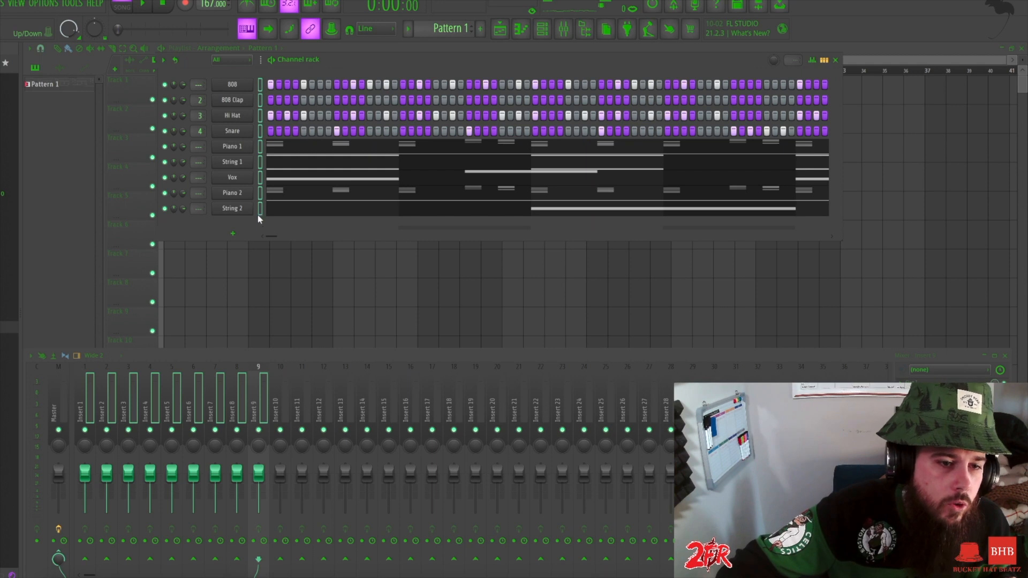
pyautogui.click(88, 369)
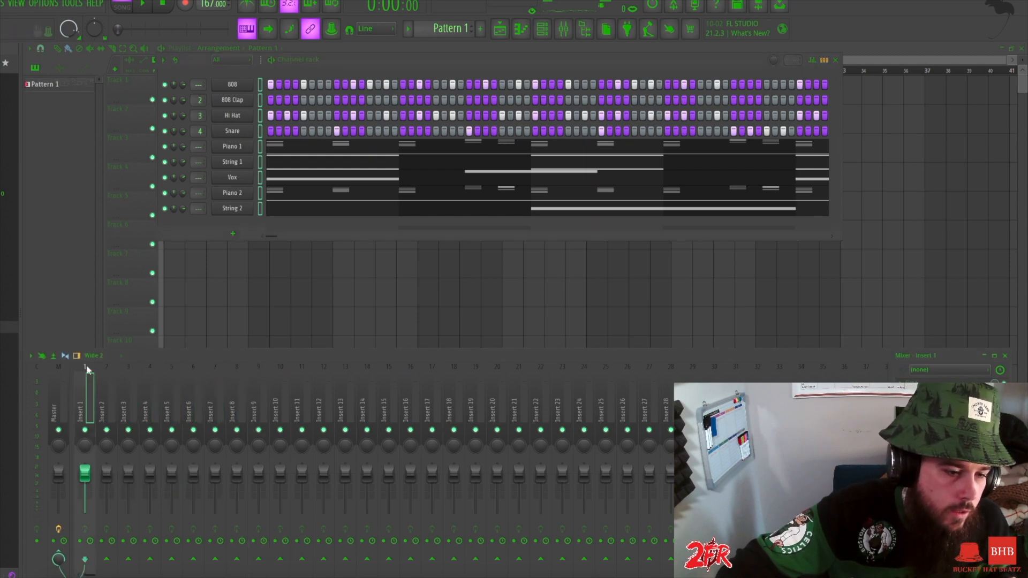
pyautogui.moveTo(94, 365); pyautogui.dragTo(258, 366)
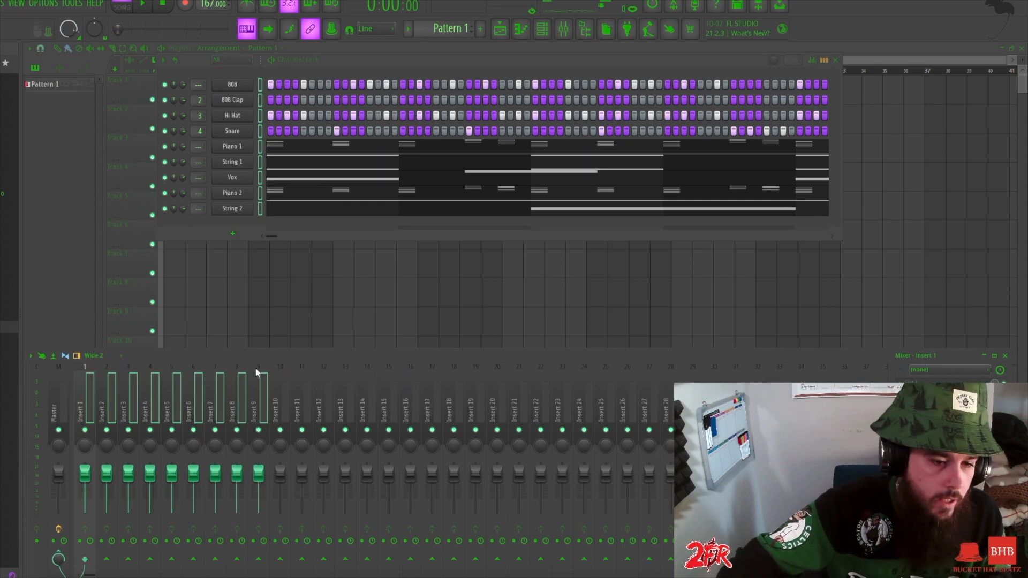
pyautogui.hotkey('ctrl', 'l')
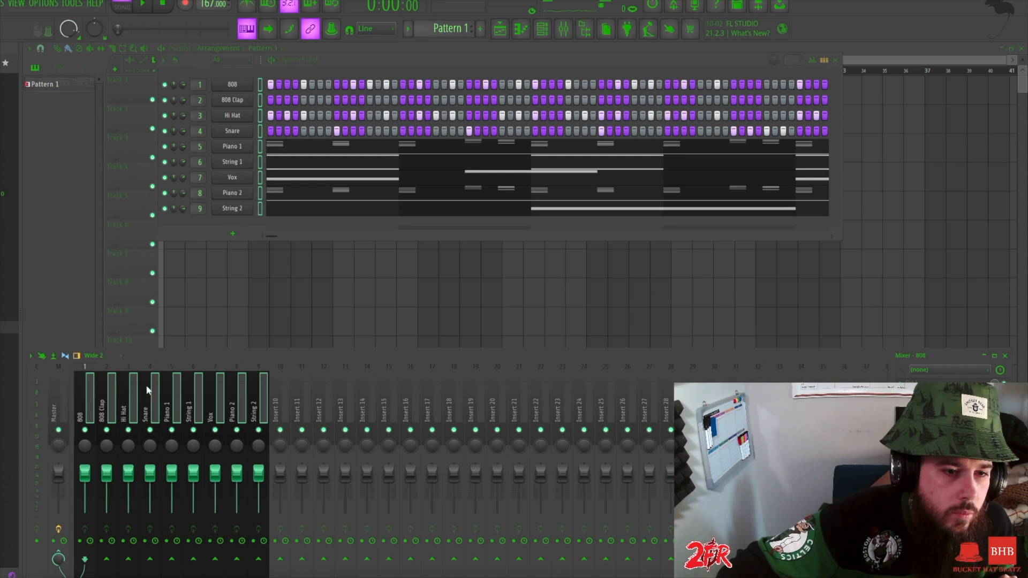
# - Reset the 808 Clap mixer track to default settings and confirm the reset
pyautogui.click(110, 400)
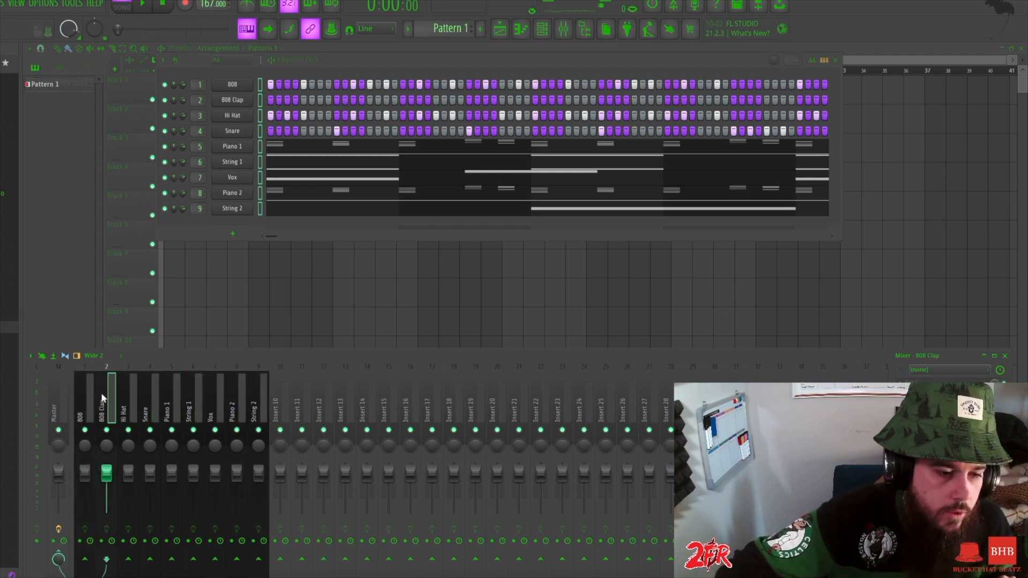
pyautogui.rightClick(103, 395)
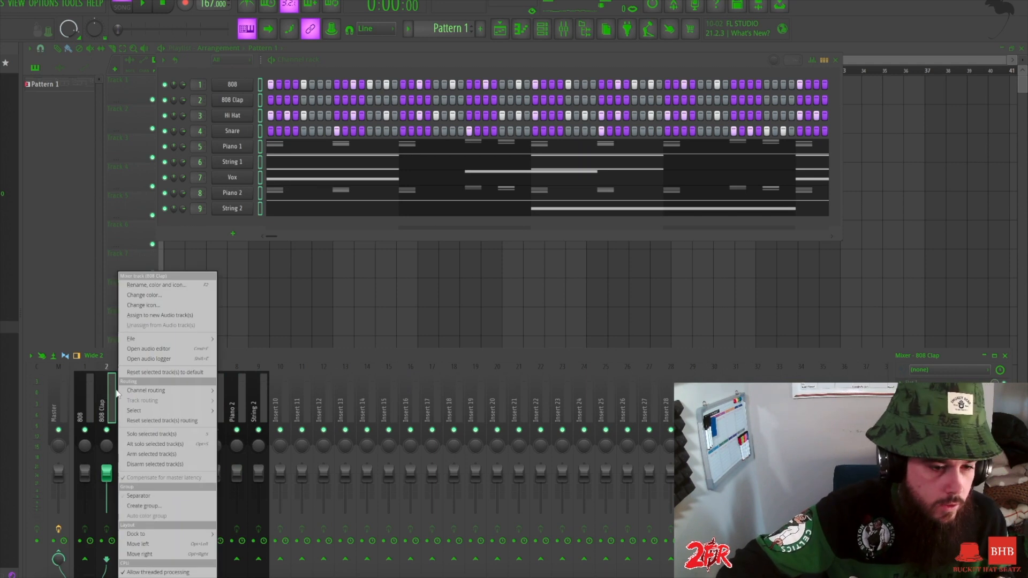
pyautogui.click(160, 372)
pyautogui.click(515, 320)
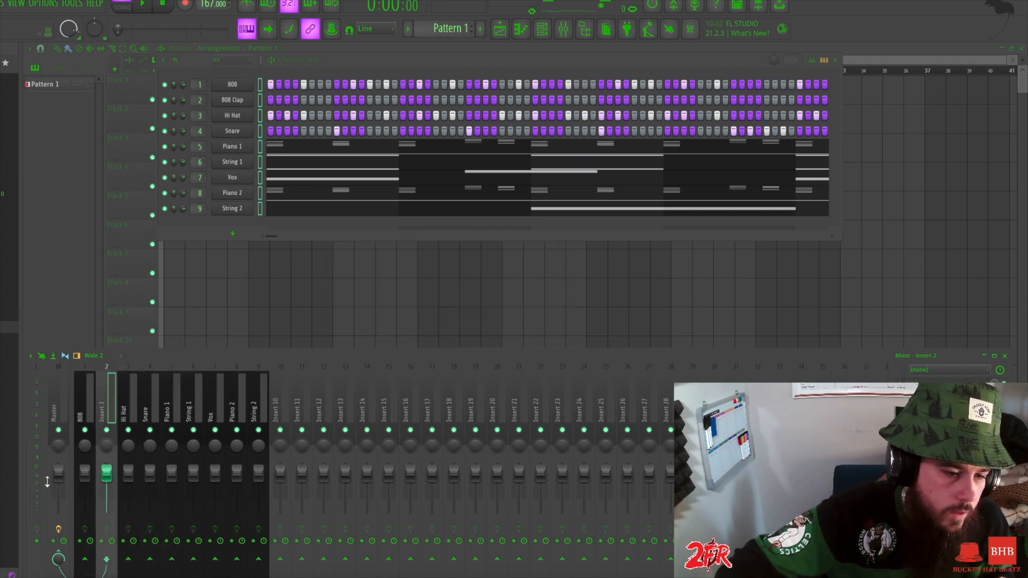
# - Move the reset mixer track past the String 2 track to insert position 9
pyautogui.hotkey('alt', 'Right')
pyautogui.hotkey('alt', 'Right')
pyautogui.hotkey('alt', 'Right')
pyautogui.hotkey('alt', 'Right')
pyautogui.hotkey('alt', 'Right')
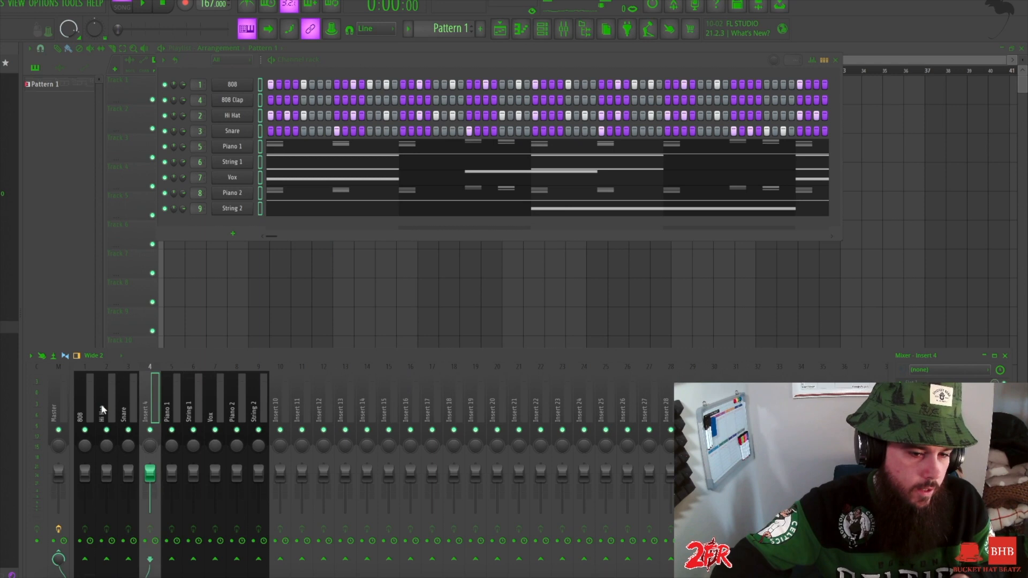
pyautogui.hotkey('alt', 'Right')
pyautogui.hotkey('alt', 'Right')
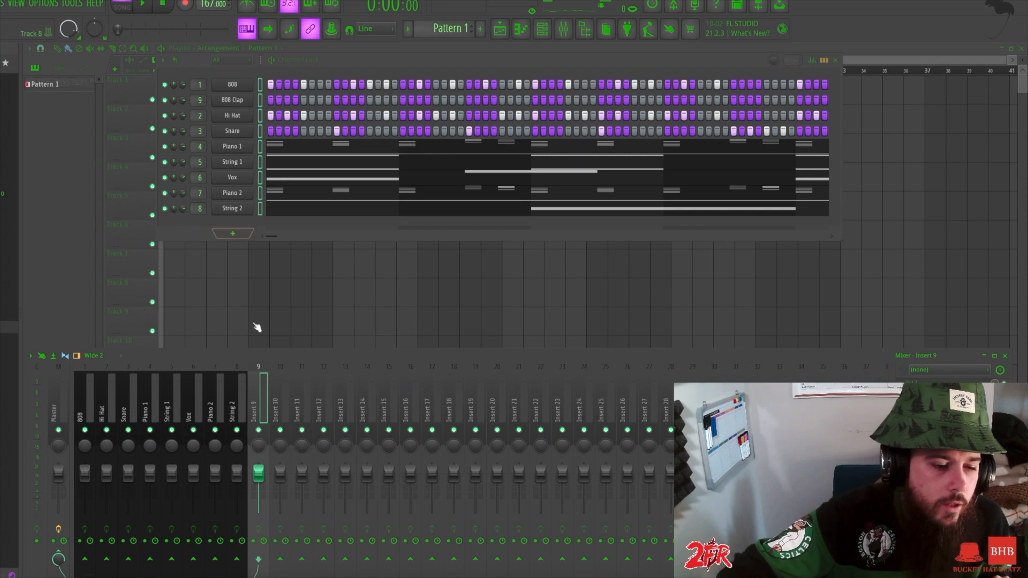
# - Mute the 808, Hi Hat, Snare, String 1, Vox and String 2 mixer tracks, and select the Piano 1 track
pyautogui.moveTo(85, 430); pyautogui.dragTo(169, 411)
pyautogui.click(151, 430)
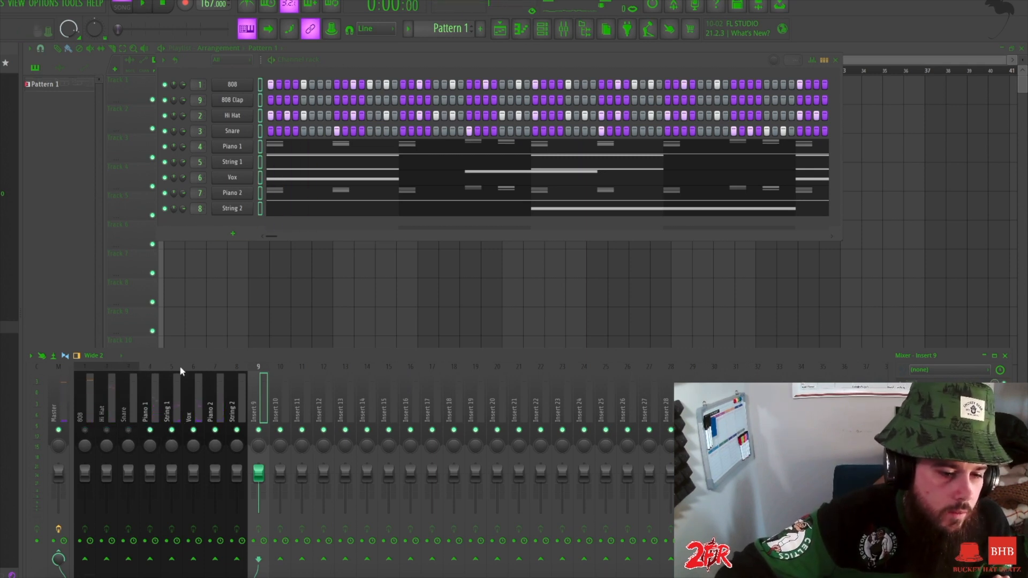
pyautogui.click(172, 430)
pyautogui.click(193, 431)
pyautogui.click(235, 431)
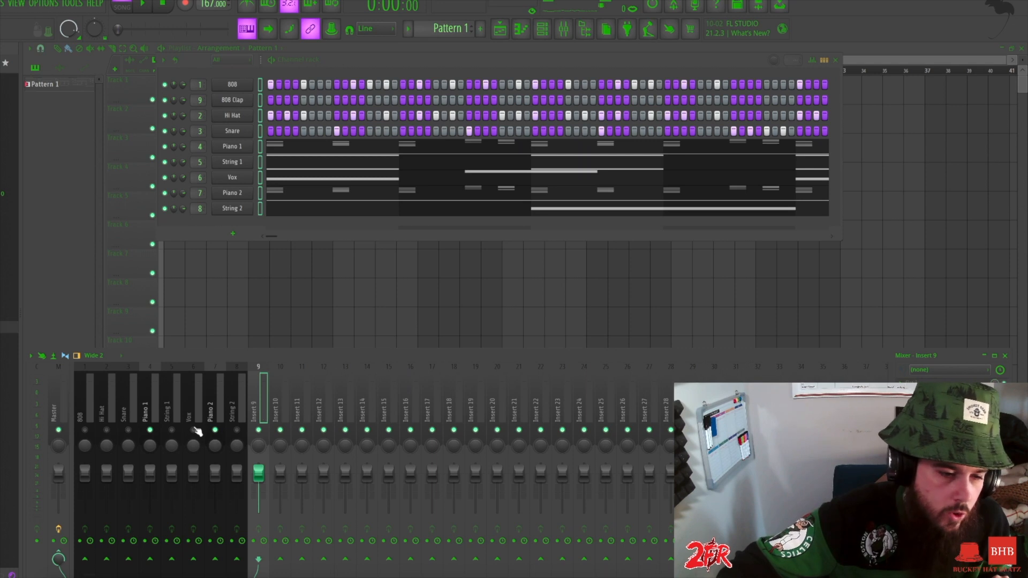
pyautogui.click(143, 403)
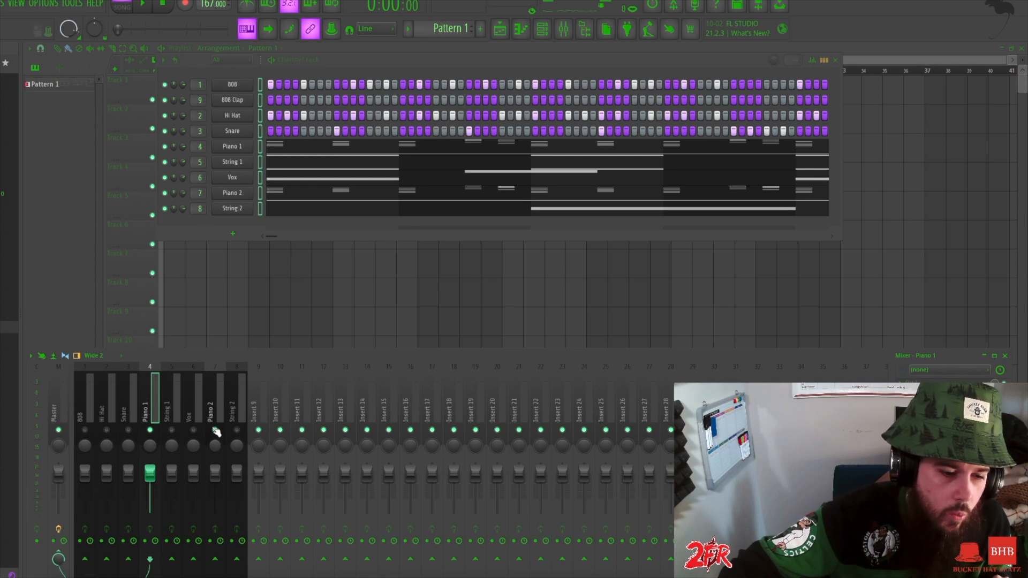
# - Add Fruity Parametric EQ 2 to the Piano 1 track, with band 1 as a high pass moved up beside band 2
pyautogui.press('space')
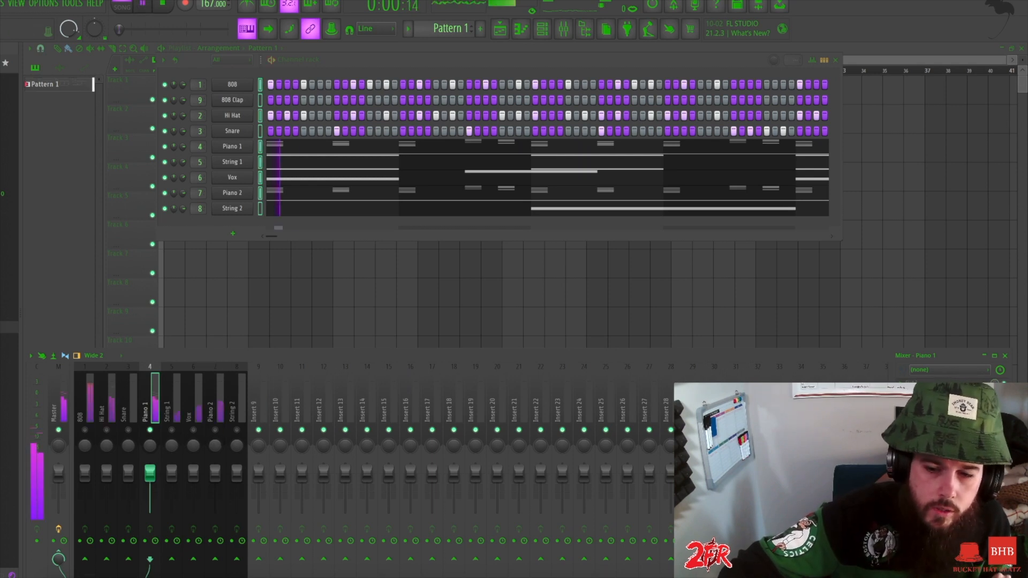
pyautogui.click(901, 383)
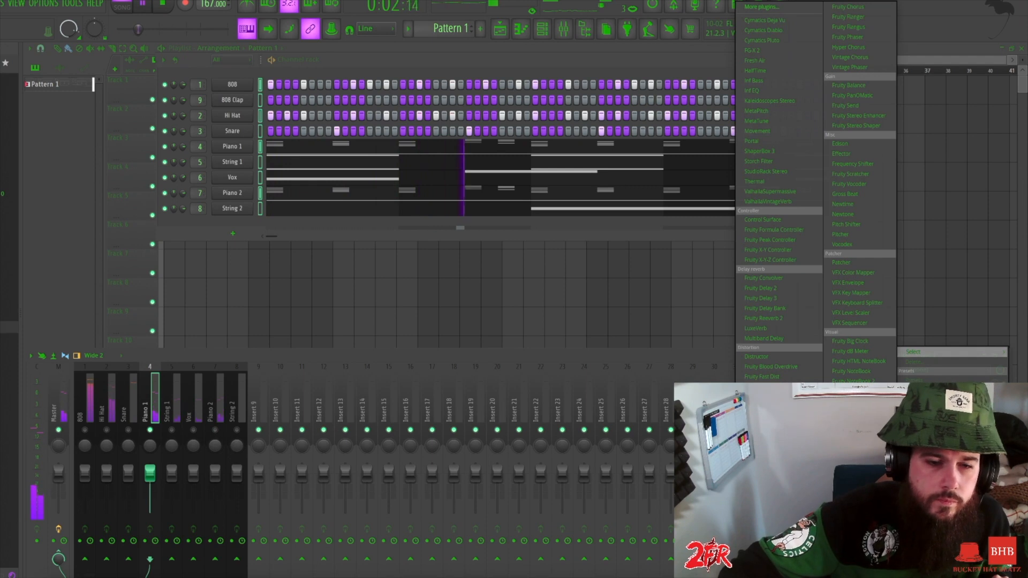
pyautogui.click(771, 569)
pyautogui.press('space')
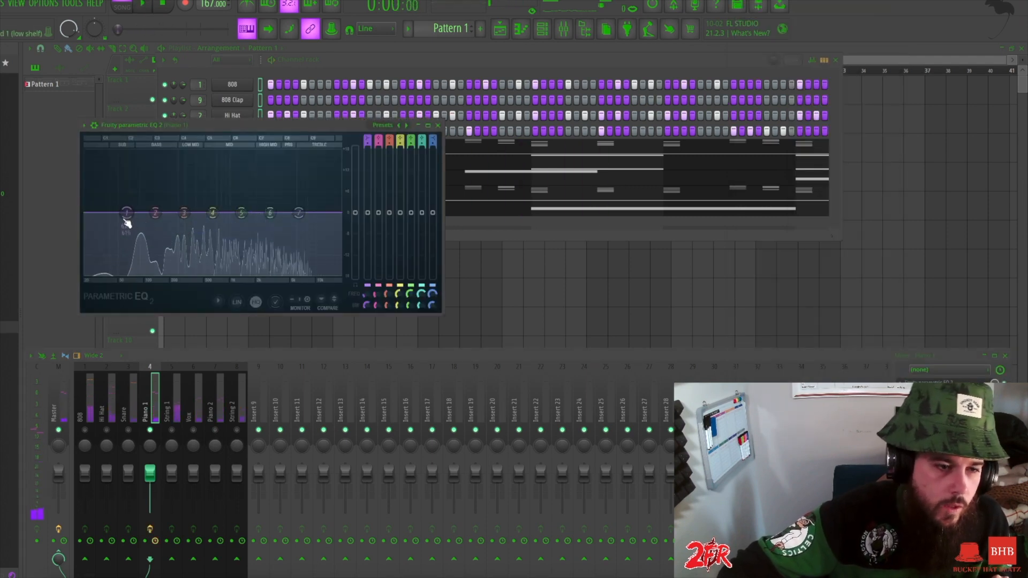
pyautogui.rightClick(126, 213)
pyautogui.moveTo(148, 242)
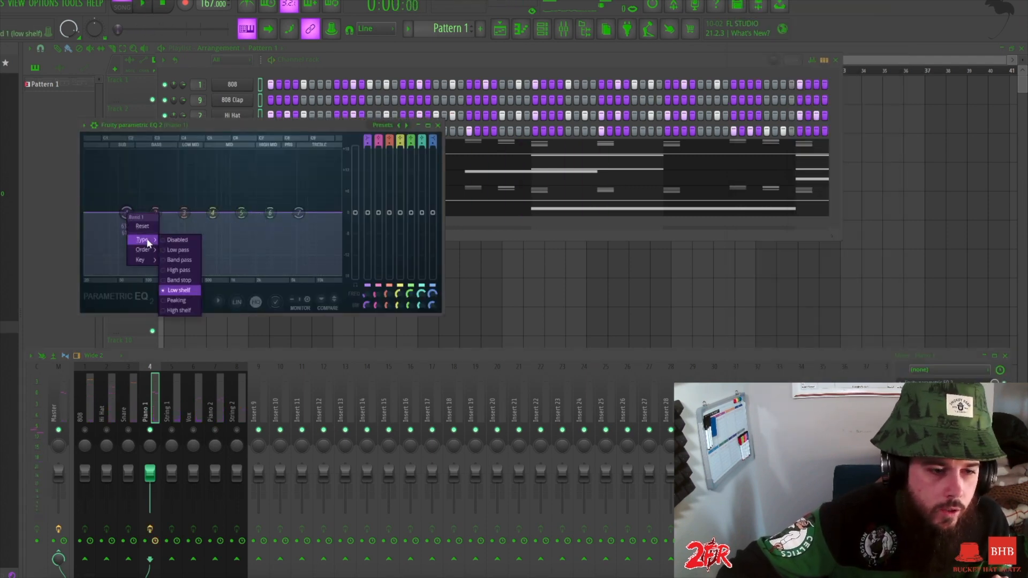
pyautogui.click(178, 270)
pyautogui.moveTo(126, 213); pyautogui.dragTo(158, 213)
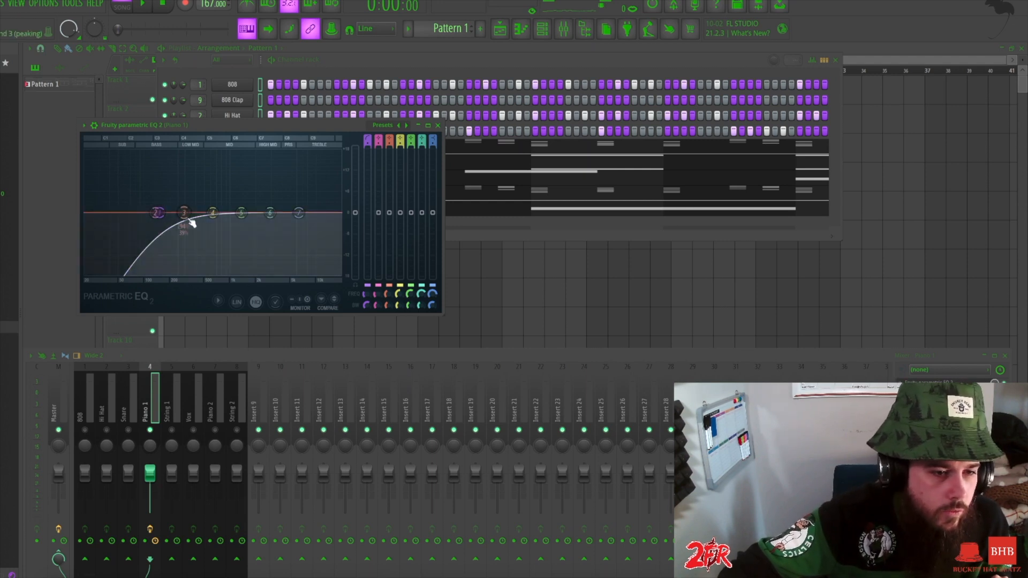
# - While playing the pattern, boost Piano 1's EQ bands 5 and 6 in the upper frequencies and slightly lower band 7
pyautogui.press('space')
pyautogui.moveTo(271, 213); pyautogui.dragTo(293, 200)
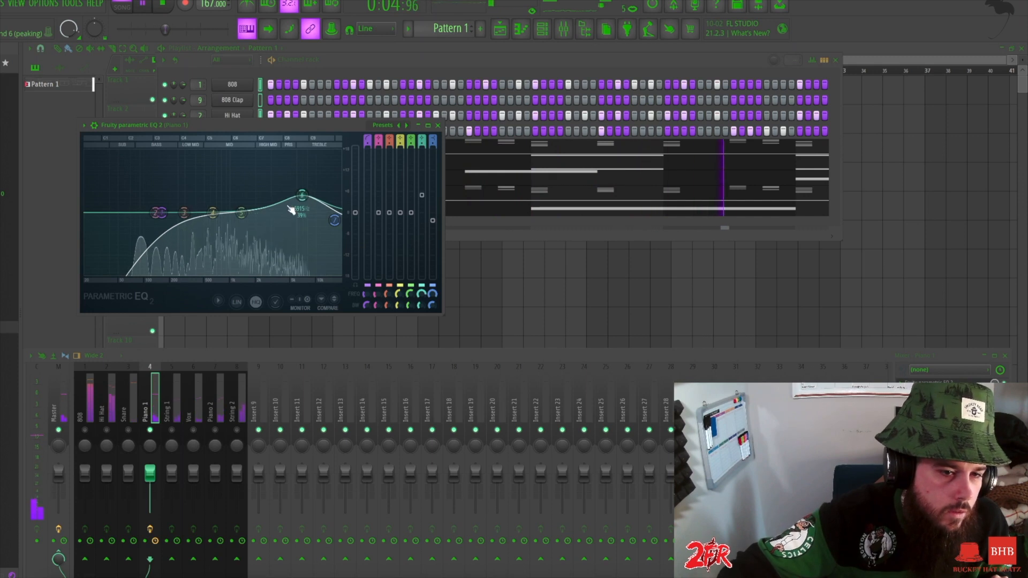
pyautogui.moveTo(303, 197); pyautogui.dragTo(305, 196)
pyautogui.moveTo(241, 213); pyautogui.dragTo(266, 204)
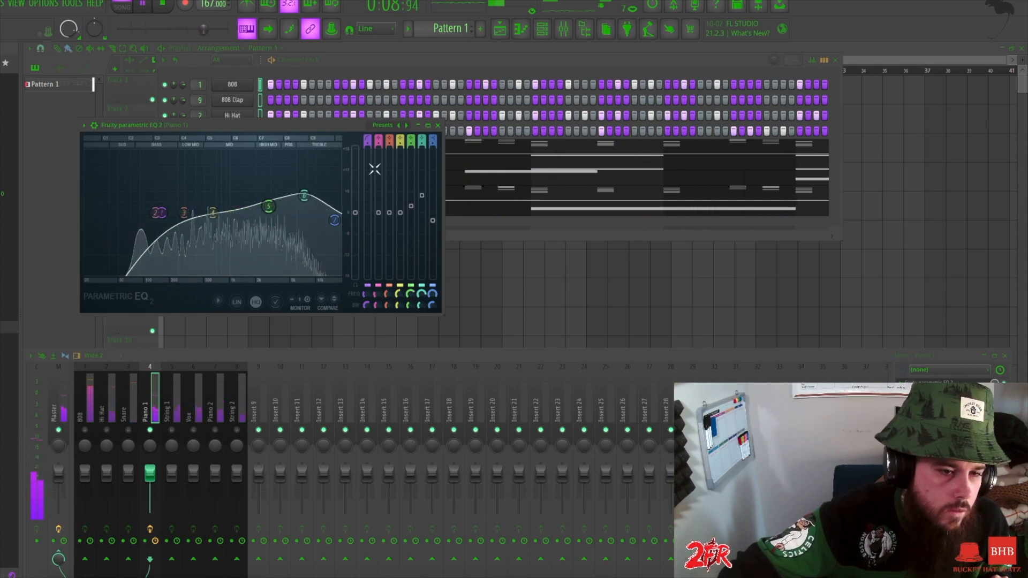
pyautogui.click(437, 126)
pyautogui.press('space')
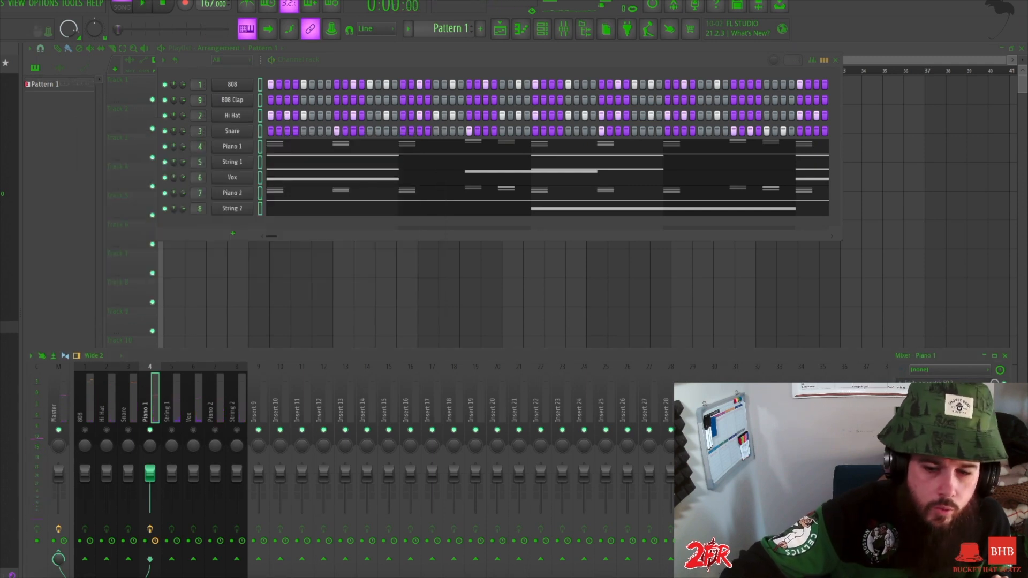
# - Add ValhallaVintageVerb to Piano 1 with a 1.94 s decay and 600 Hz LowCut, and play the result
pyautogui.click(900, 395)
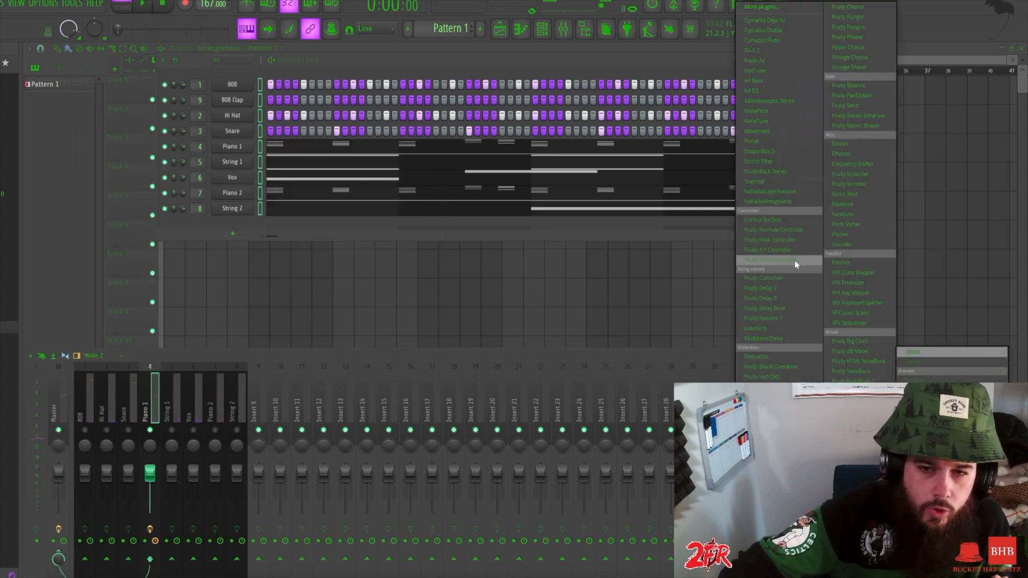
pyautogui.click(772, 203)
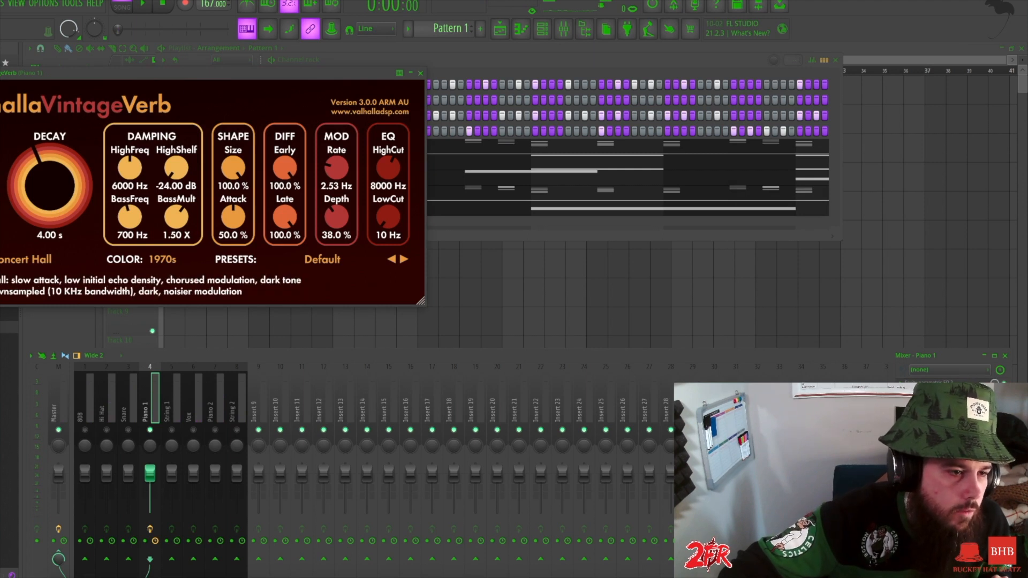
pyautogui.moveTo(59, 172); pyautogui.dragTo(51, 184)
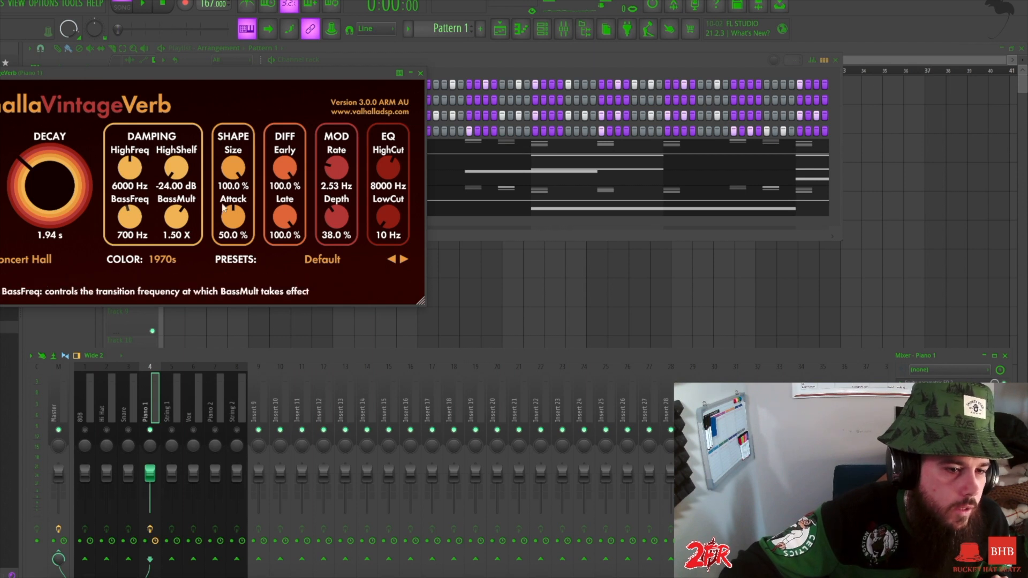
pyautogui.moveTo(387, 217); pyautogui.dragTo(377, 178)
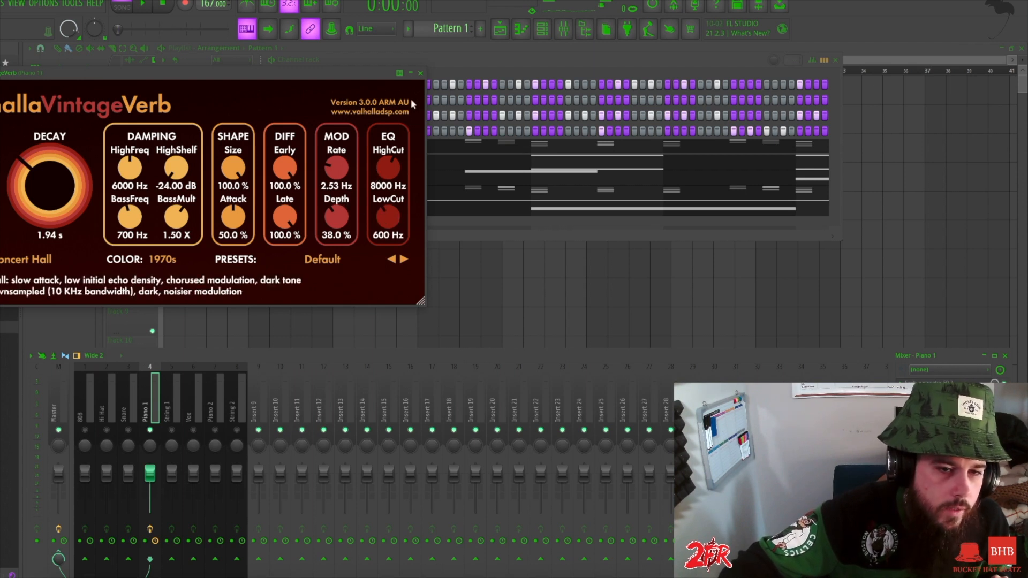
pyautogui.click(420, 73)
pyautogui.press('space')
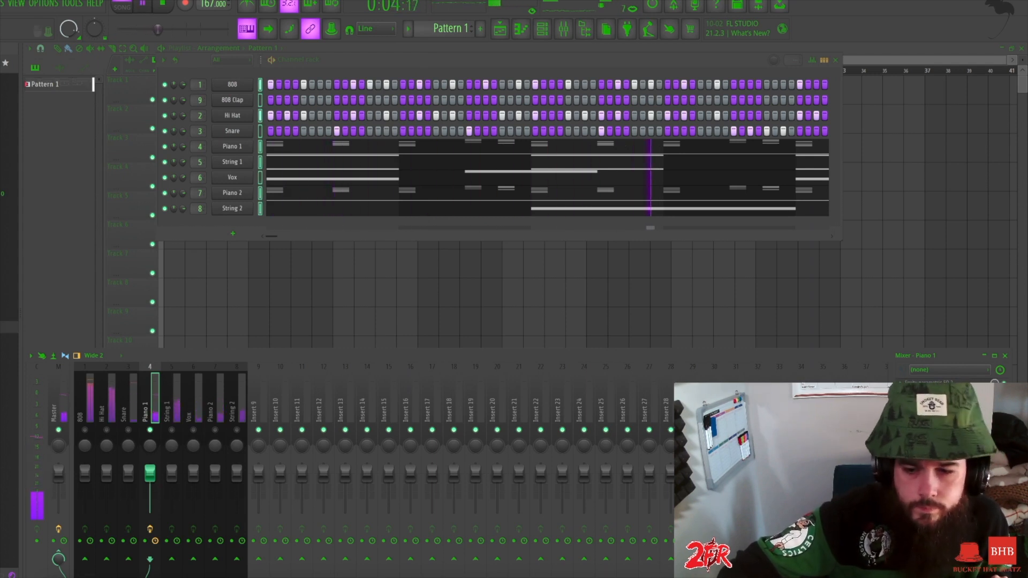
# - Add Fruity Compressor to Piano 1 and choose the Leveler 2 preset
pyautogui.click(902, 408)
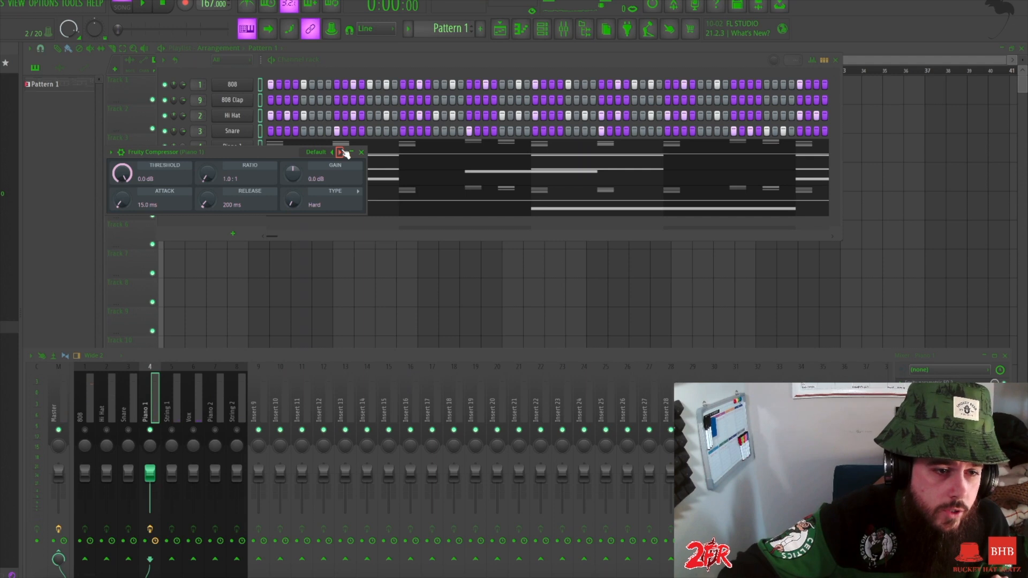
pyautogui.click(340, 153)
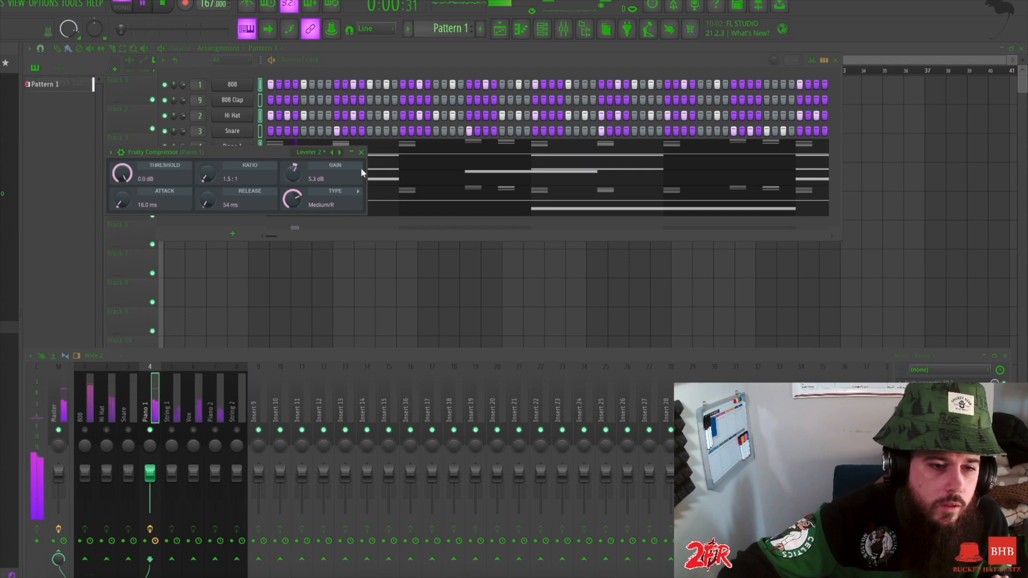
pyautogui.click(361, 152)
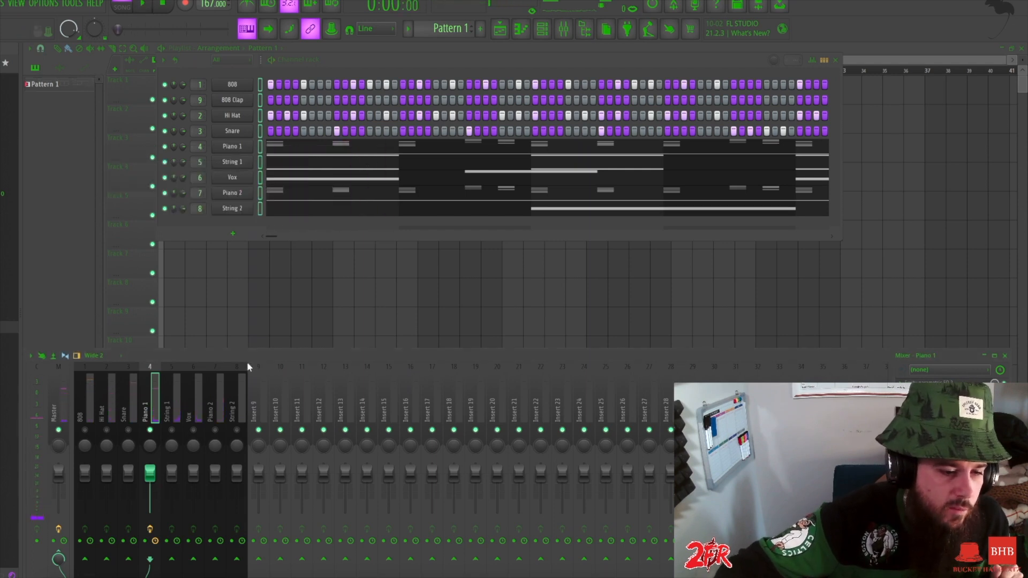
# - Lower the Piano 1 mixer fader to -4.0 dB and listen to the level
pyautogui.moveTo(151, 473); pyautogui.dragTo(150, 475)
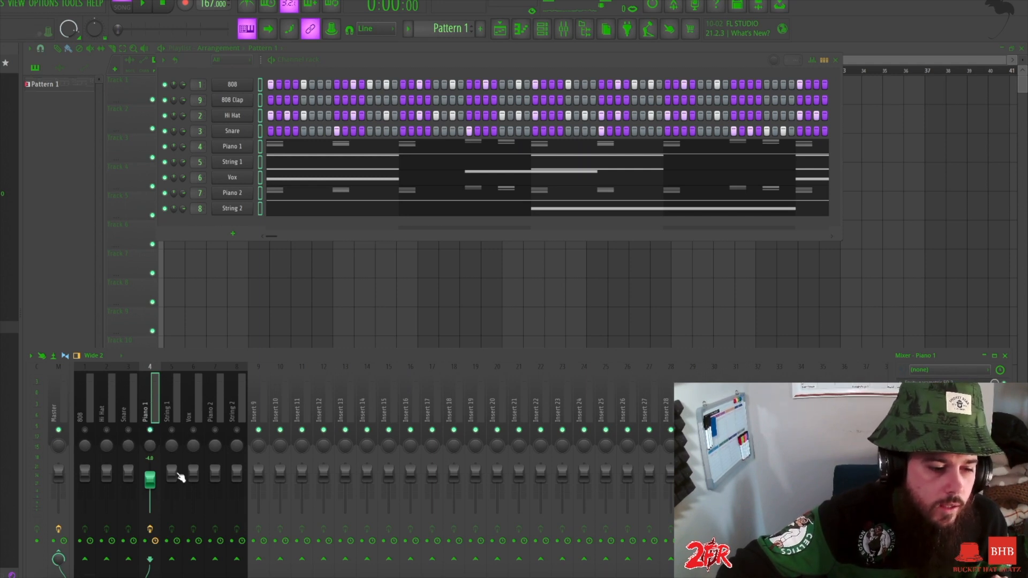
pyautogui.press('space')
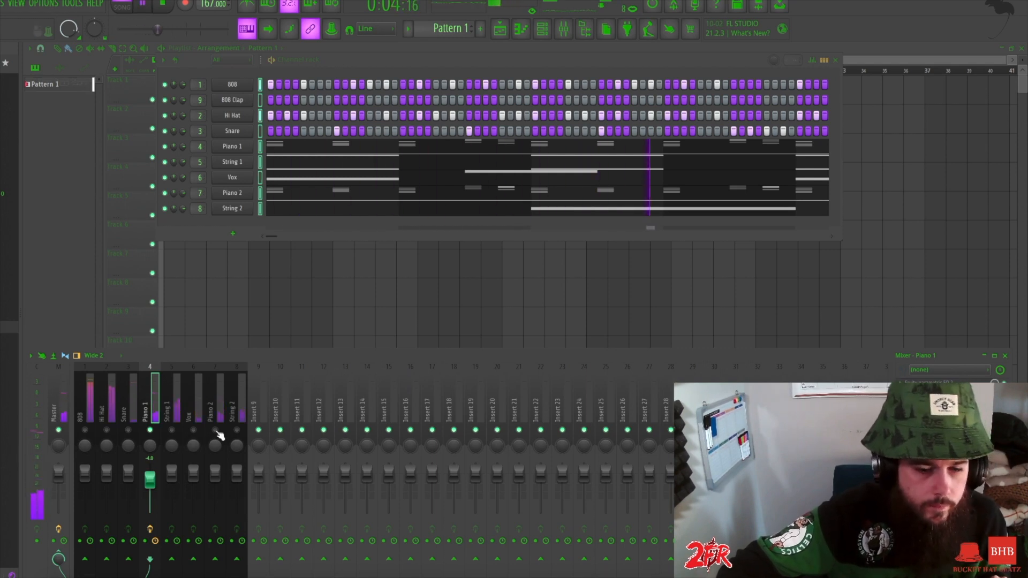
pyautogui.press('space')
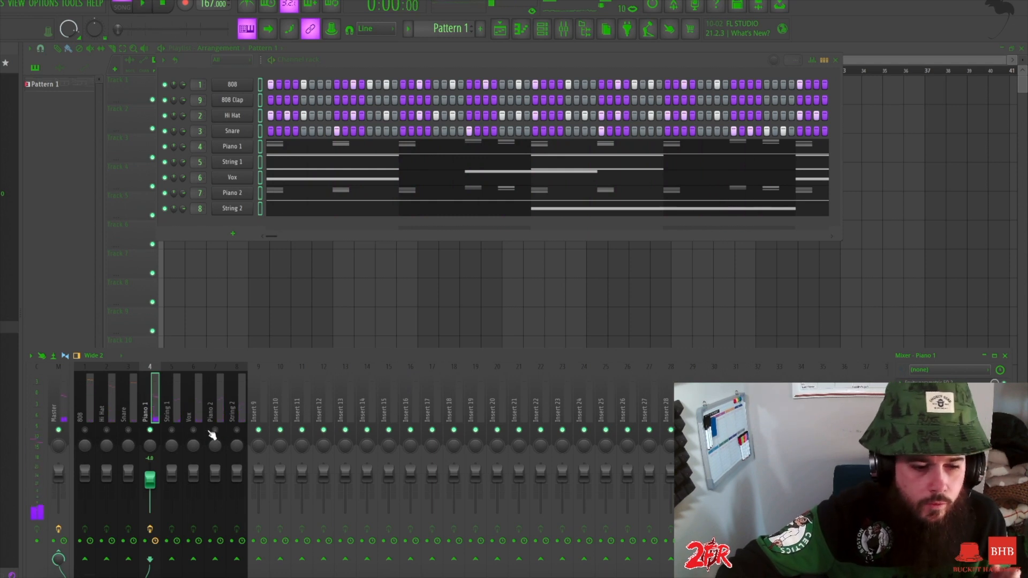
# - Add ShaperBox 3 to Piano 1 with a Pan shaper using a sine wave doubled three times and a 51% mix
pyautogui.click(900, 395)
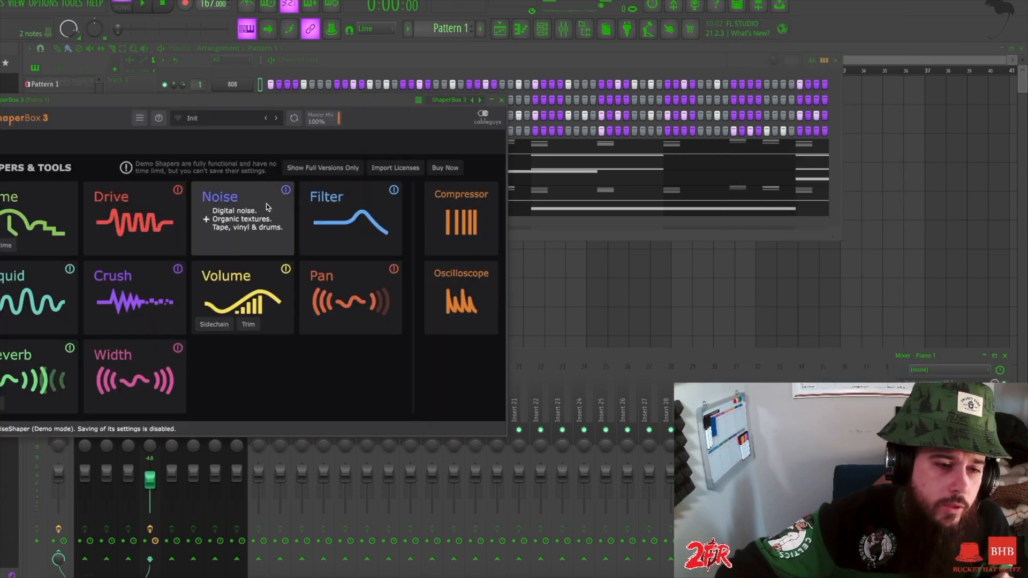
pyautogui.click(336, 292)
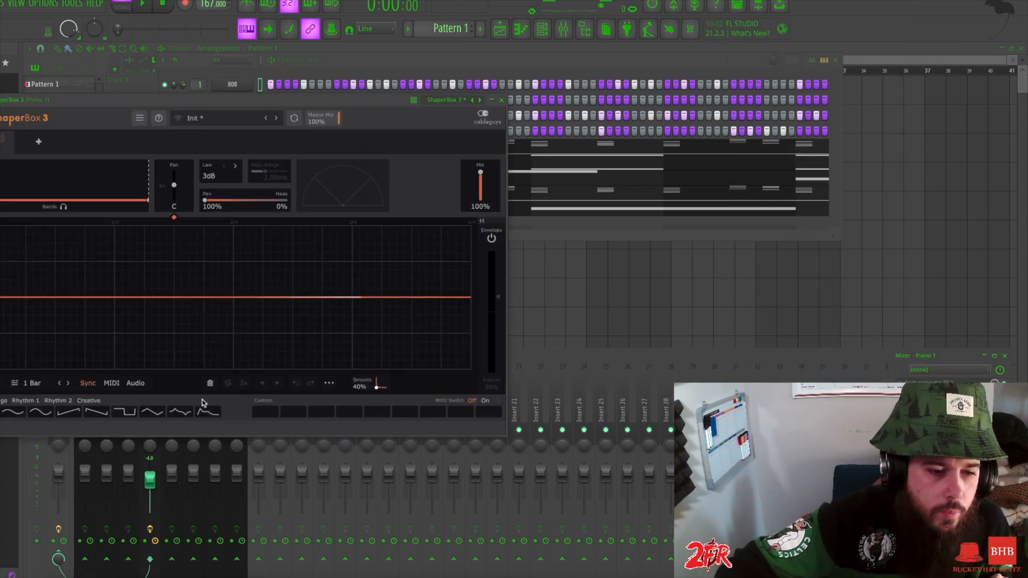
pyautogui.click(39, 412)
pyautogui.click(243, 383)
pyautogui.click(244, 383)
pyautogui.click(244, 383)
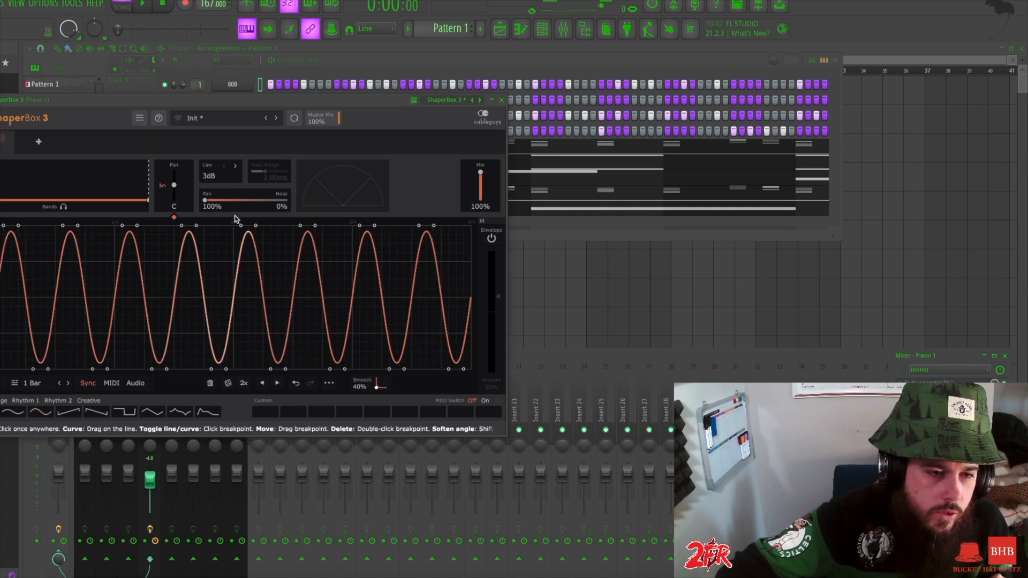
pyautogui.moveTo(484, 173); pyautogui.dragTo(481, 185)
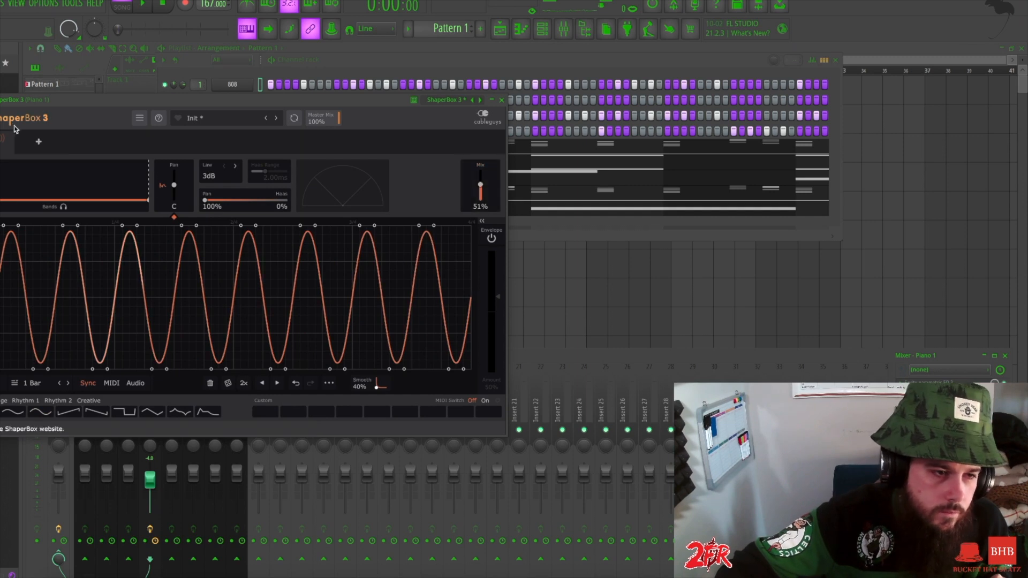
# - Add a Filter shaper in ShaperBox 3 using a triangle wave, doubled to eight cycles per bar
pyautogui.click(38, 142)
pyautogui.click(349, 217)
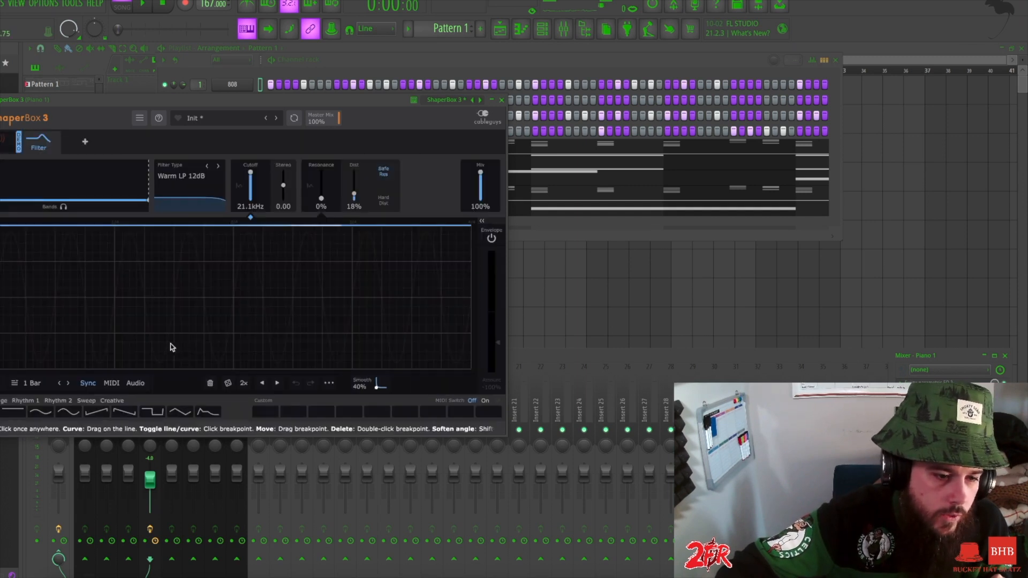
pyautogui.click(180, 412)
pyautogui.tripleClick(244, 384)
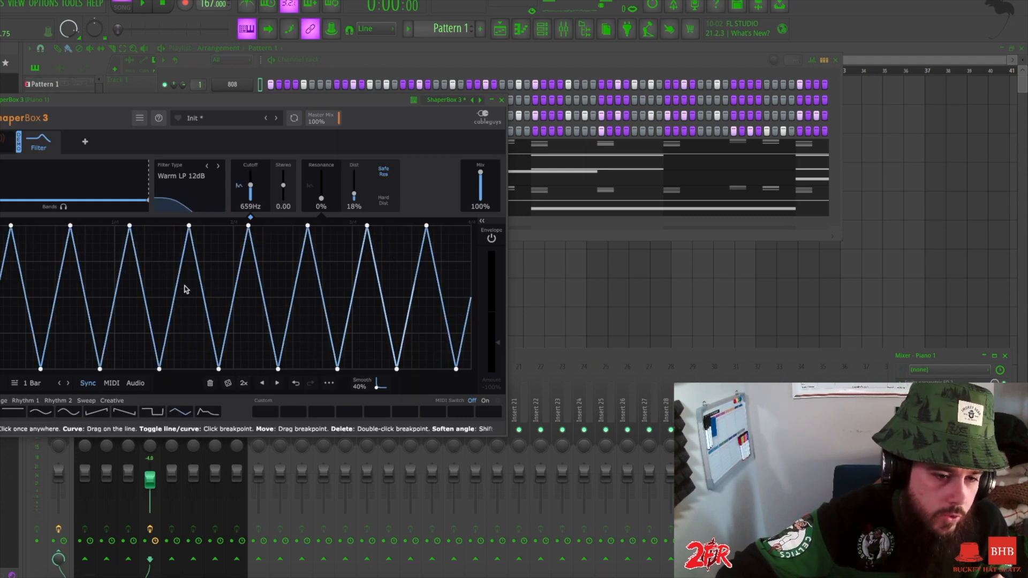
pyautogui.moveTo(250, 186)
pyautogui.mouseDown()
pyautogui.moveTo(250, 176)
pyautogui.moveTo(250, 186)
pyautogui.mouseUp()
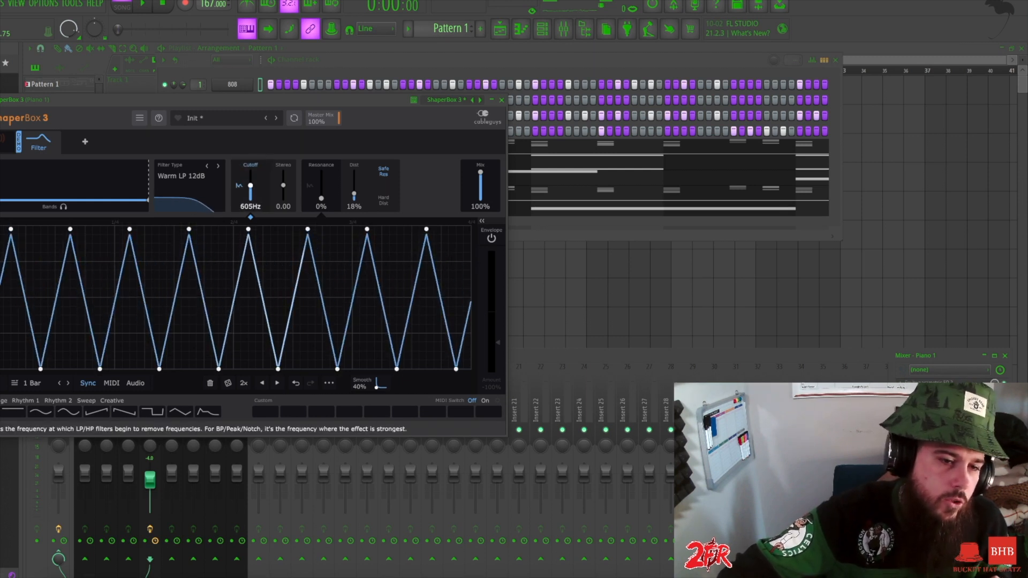
# - Listen to the Filter shaper, raising its cutoff to 5.51 kHz and setting its mix to 65%
pyautogui.press('space')
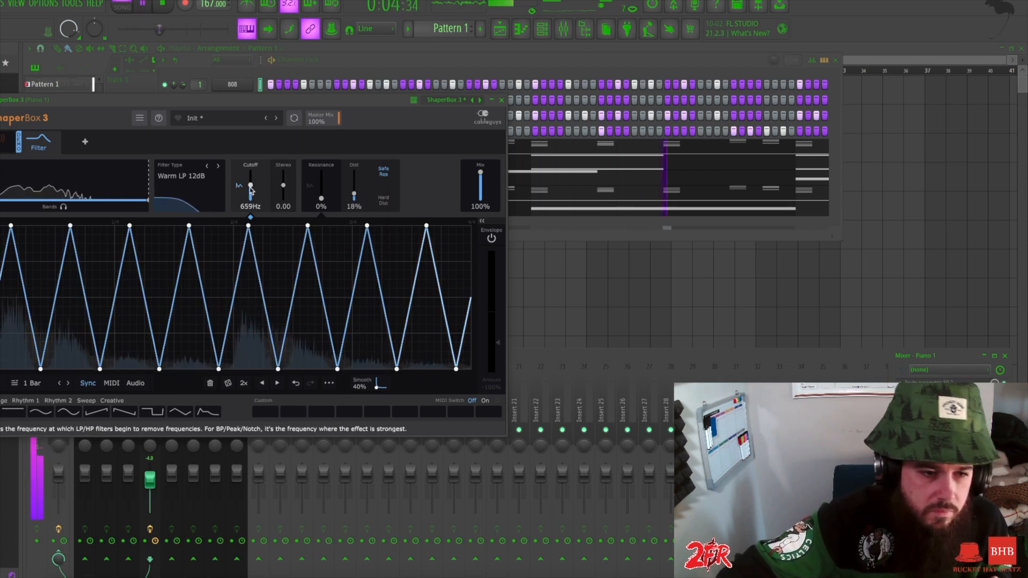
pyautogui.press('space')
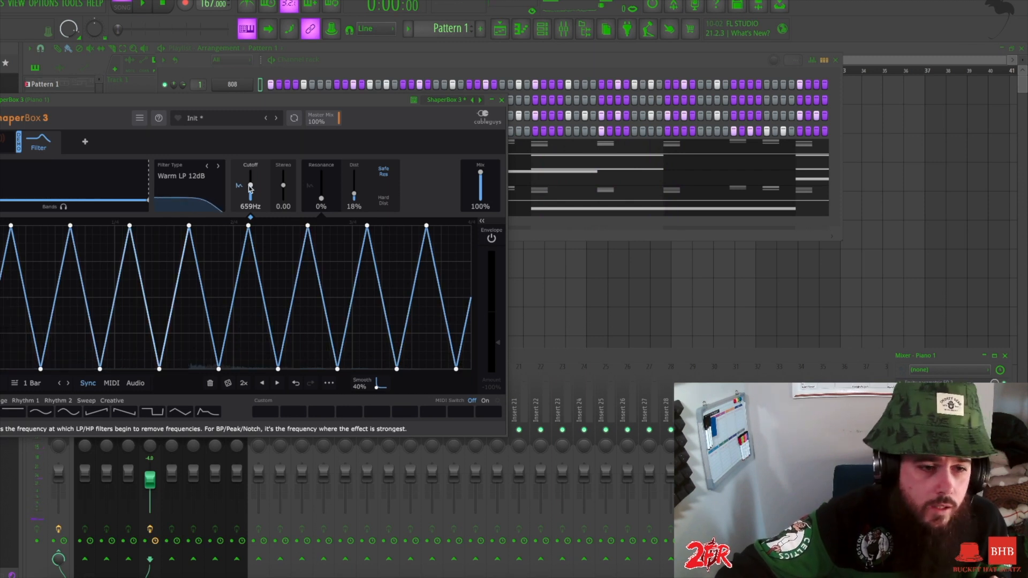
pyautogui.moveTo(251, 188); pyautogui.dragTo(250, 179)
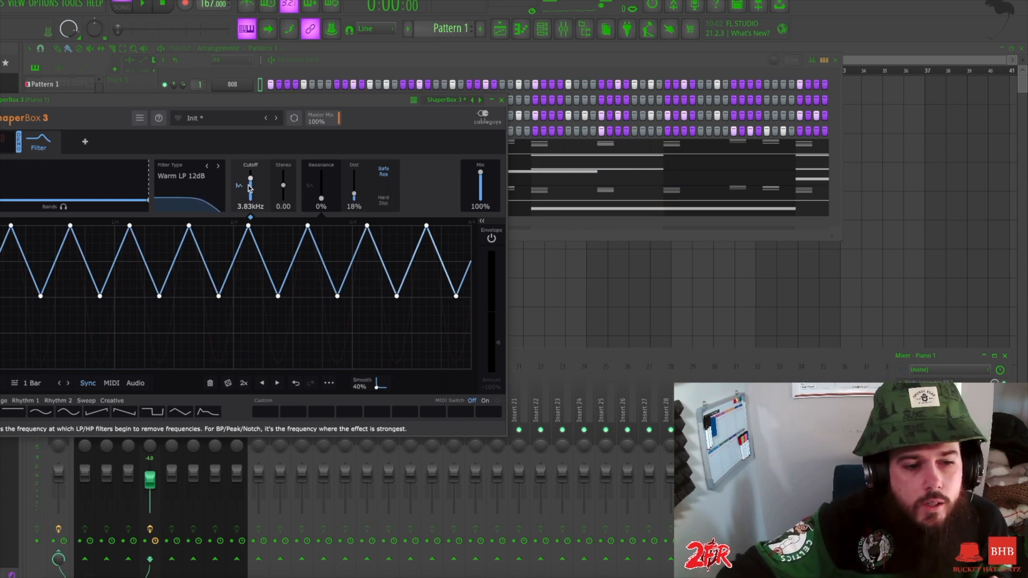
pyautogui.press('space')
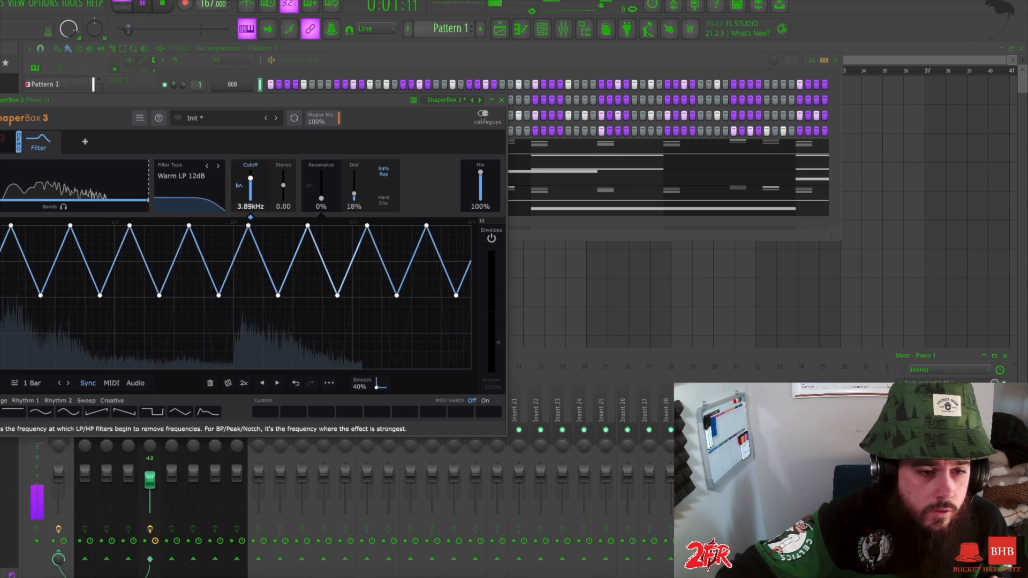
pyautogui.moveTo(480, 172); pyautogui.dragTo(480, 181)
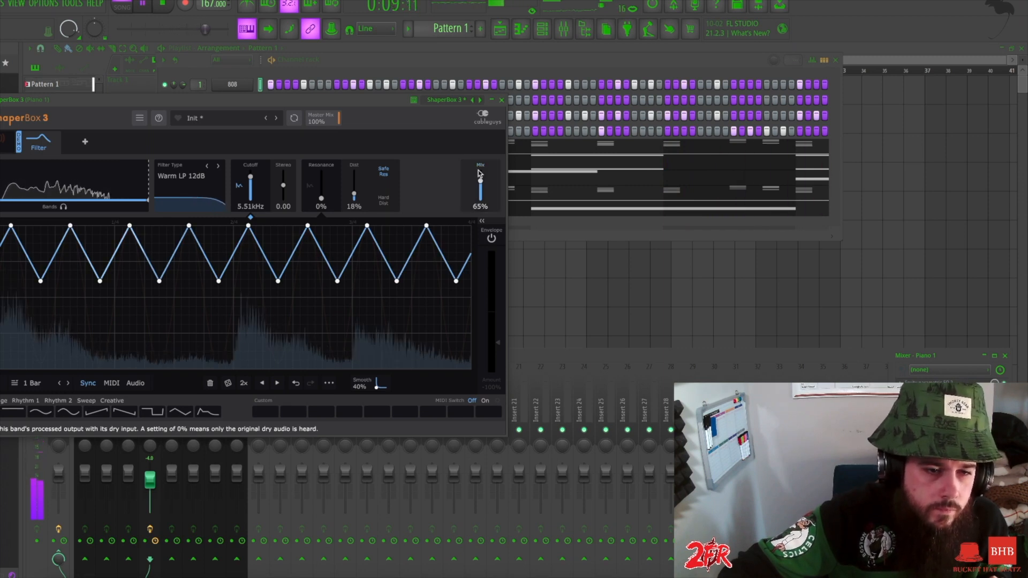
pyautogui.click(502, 100)
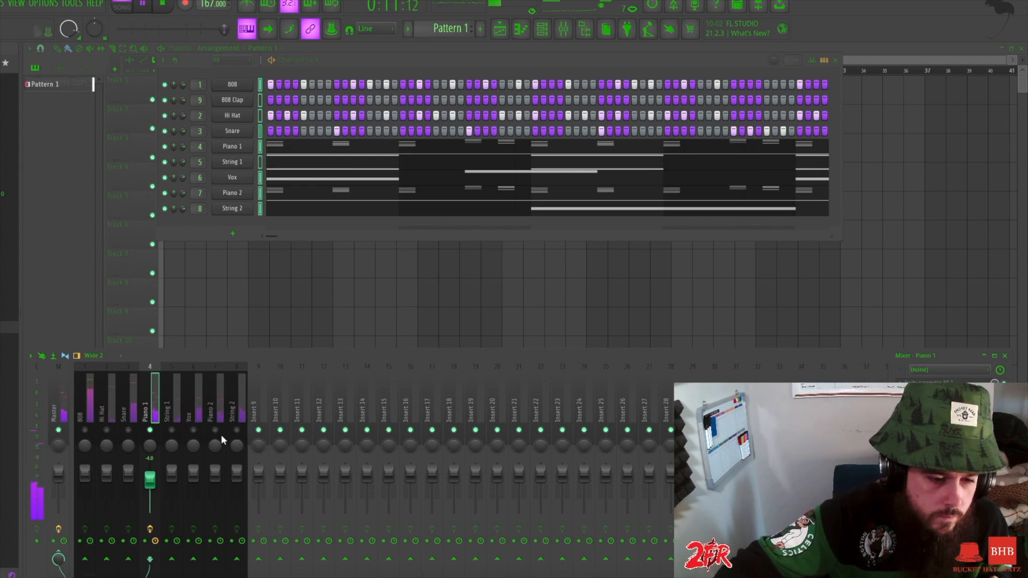
pyautogui.press('space')
# - Unmute the Piano 2 mixer track, check Piano 1, and select Piano 2 for processing
pyautogui.click(214, 399)
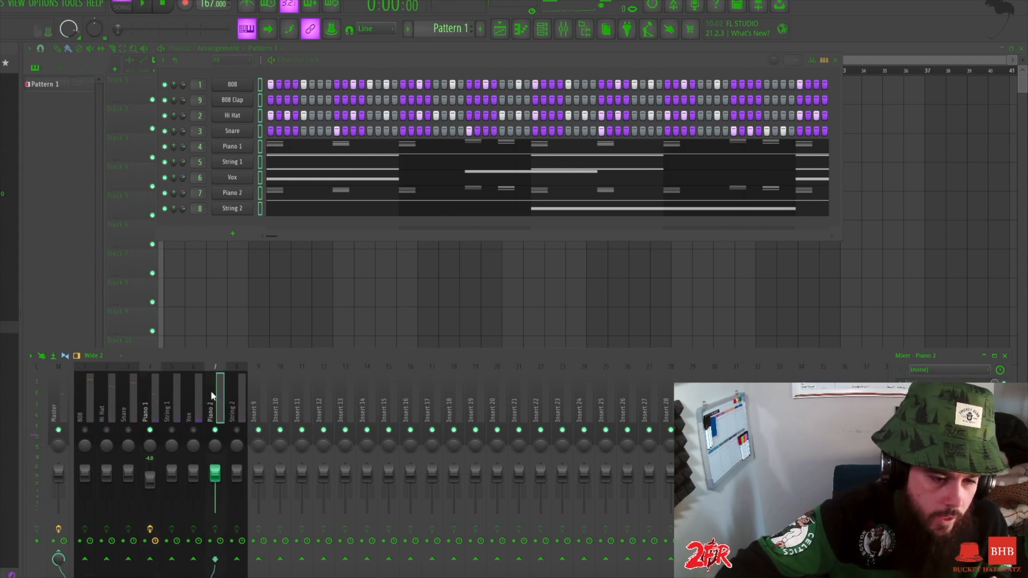
pyautogui.click(145, 404)
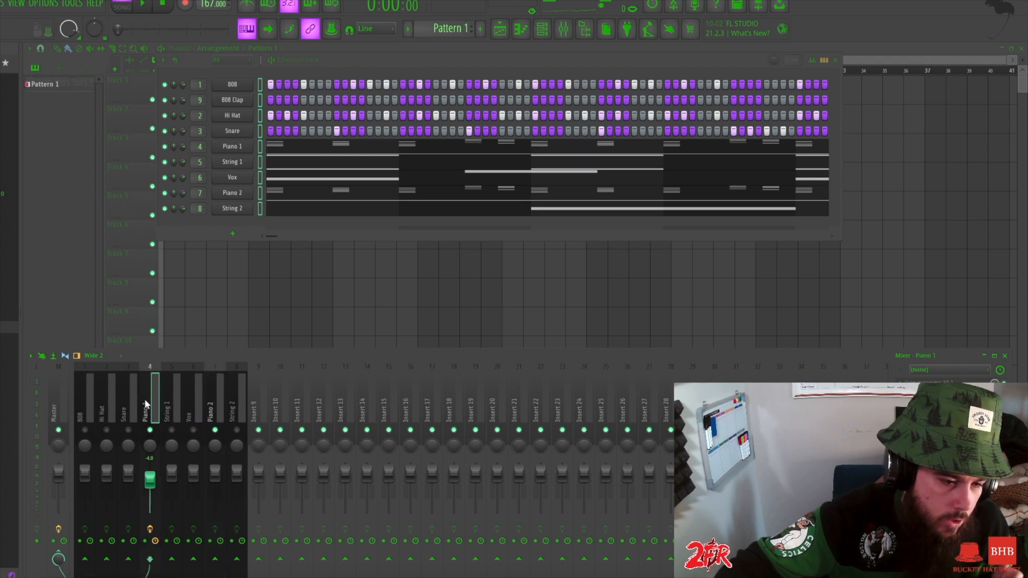
pyautogui.click(213, 393)
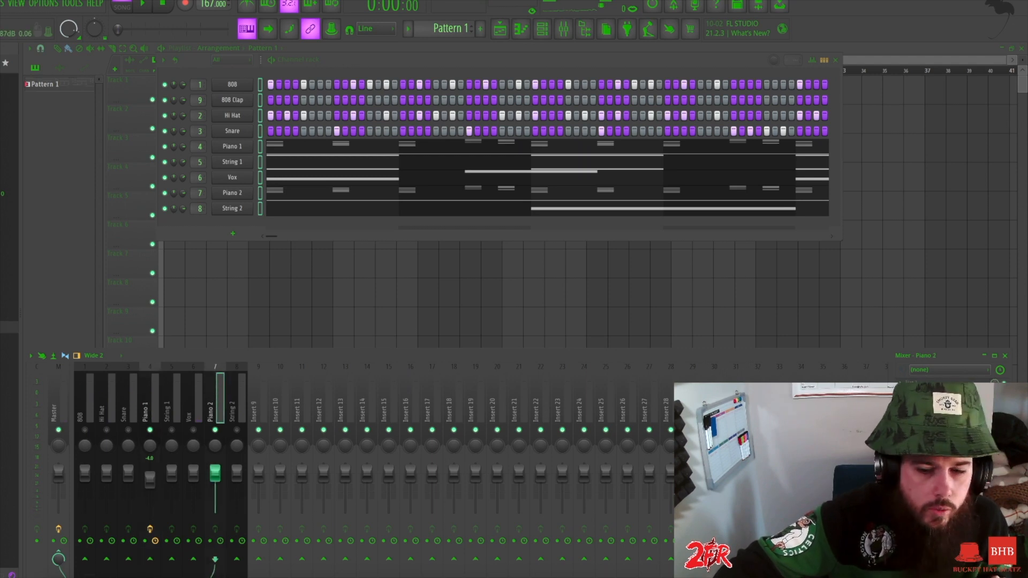
# - Add Fruity Parametric EQ 2 to the Piano 2 mixer track and change its band 1 to a high pass
pyautogui.press('space')
pyautogui.click(949, 369)
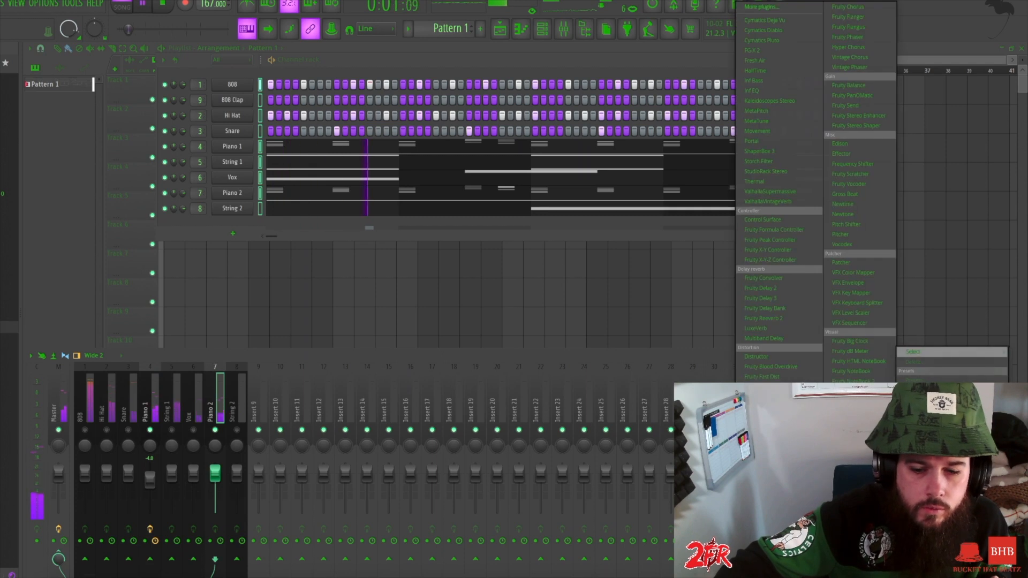
pyautogui.click(771, 559)
pyautogui.press('space')
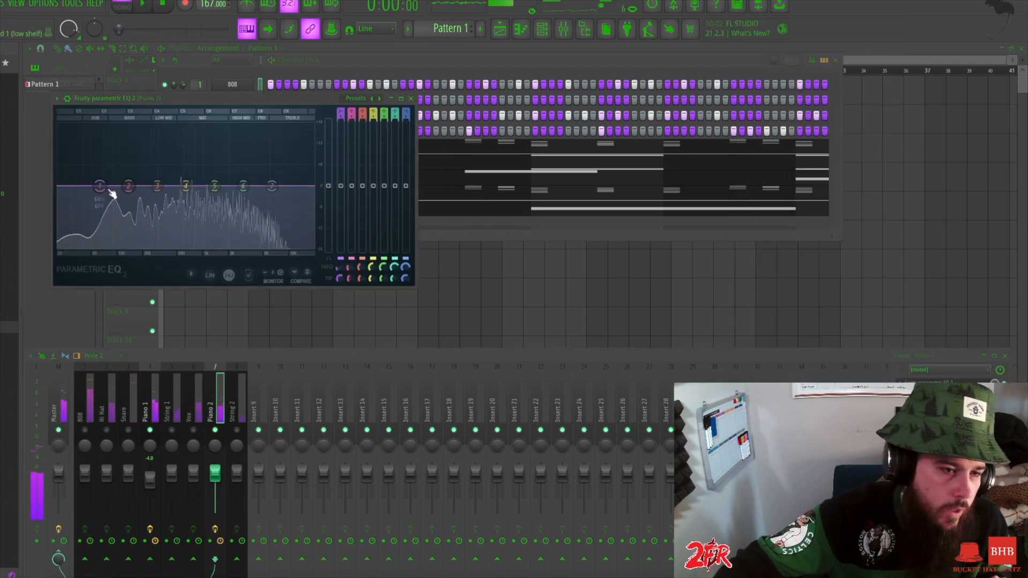
pyautogui.rightClick(100, 187)
pyautogui.moveTo(115, 213)
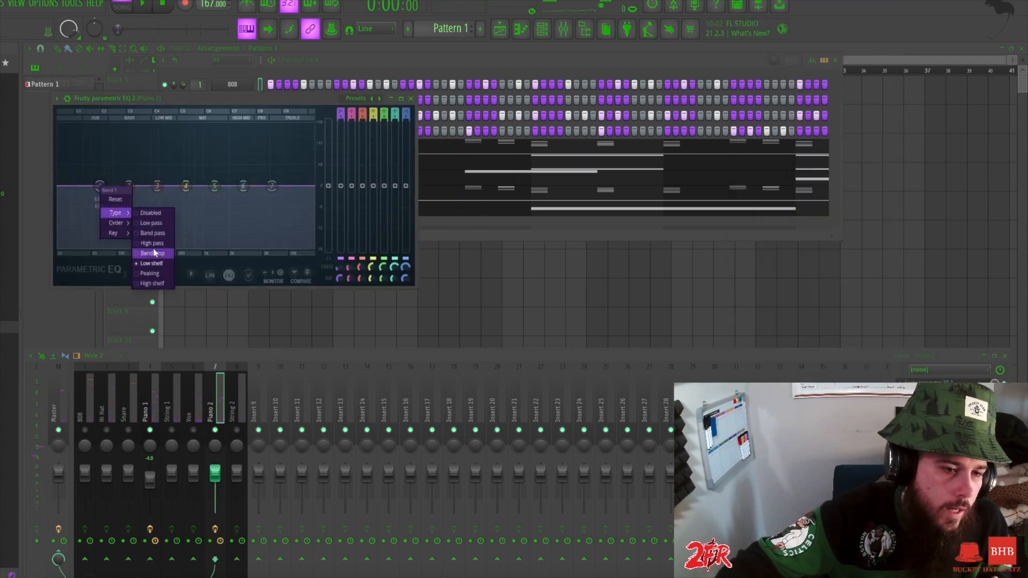
pyautogui.click(154, 245)
# - Shape Piano 2's EQ with a higher high-pass cutoff, slight mid boost and small cuts in bands 6 and 7; lower its fader to -6.0 dB
pyautogui.moveTo(100, 186); pyautogui.dragTo(140, 186)
pyautogui.moveTo(243, 186); pyautogui.dragTo(301, 191)
pyautogui.moveTo(257, 188); pyautogui.dragTo(264, 191)
pyautogui.moveTo(301, 191); pyautogui.dragTo(210, 175)
pyautogui.press('space')
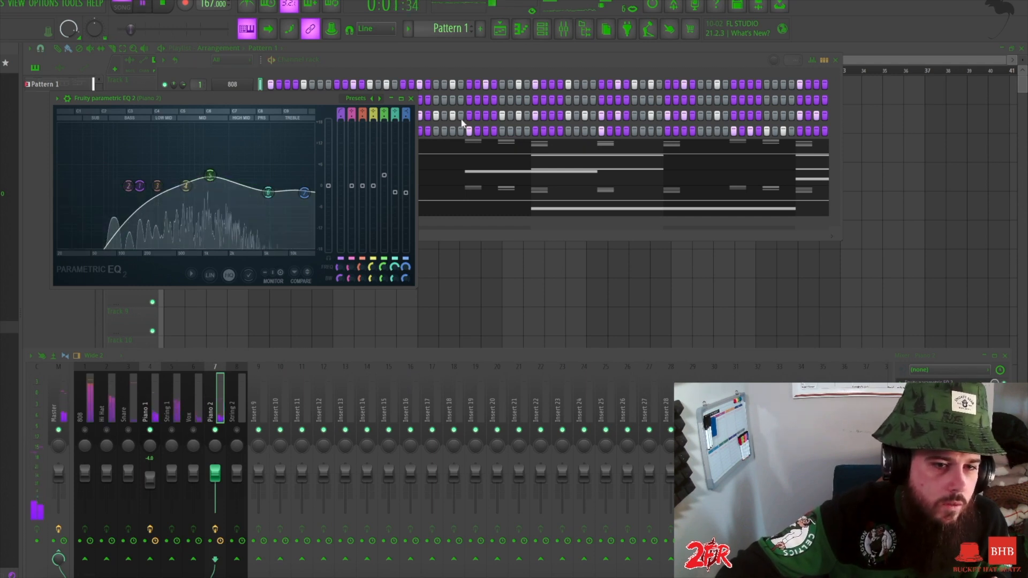
pyautogui.click(410, 98)
pyautogui.moveTo(214, 471); pyautogui.dragTo(215, 483)
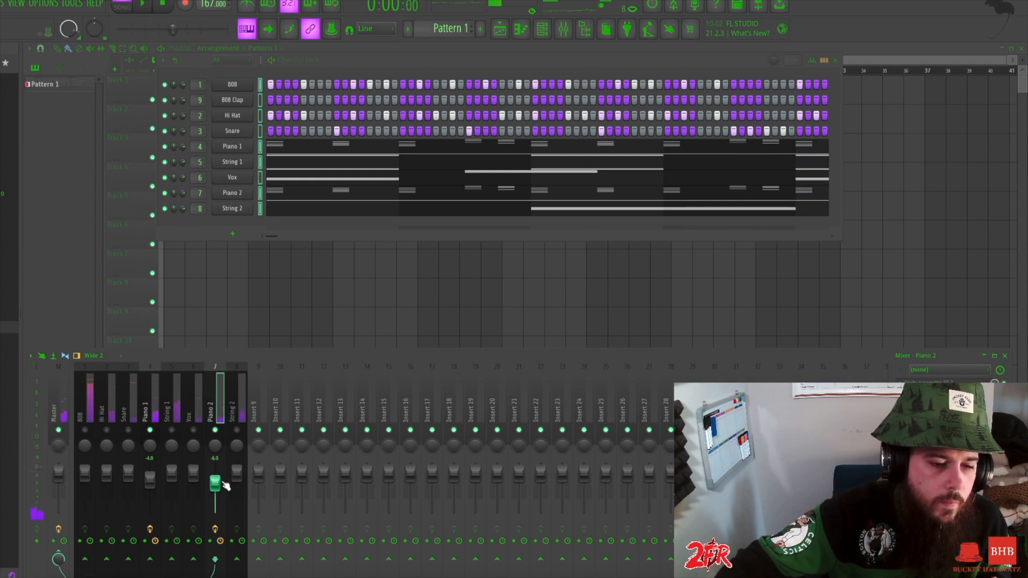
# - Add ValhallaVintageVerb to Piano 2 with a 1.99 s decay, 0.25 X BassMult and 650 Hz LowCut, and listen to the result
pyautogui.click(942, 370)
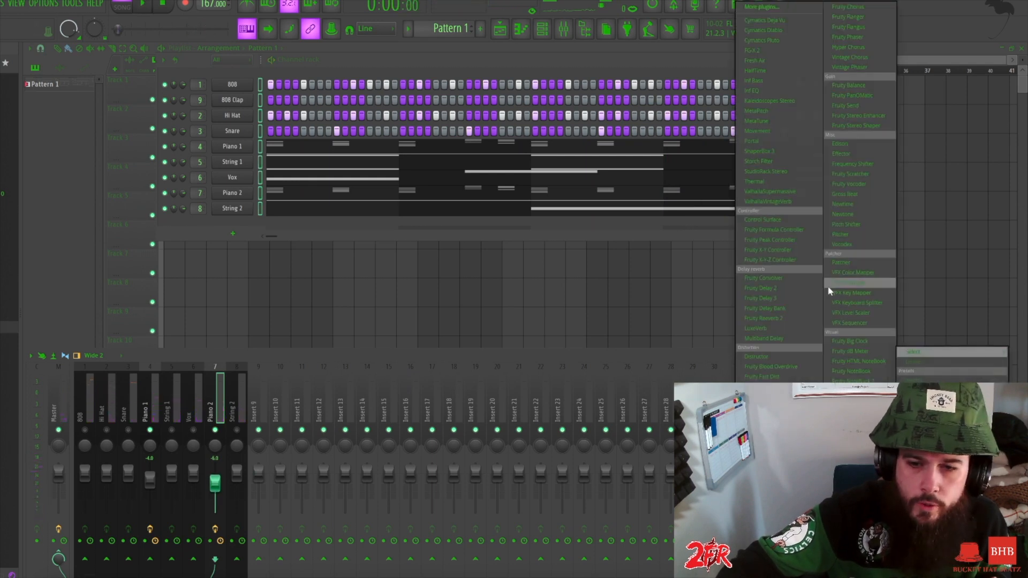
pyautogui.click(779, 201)
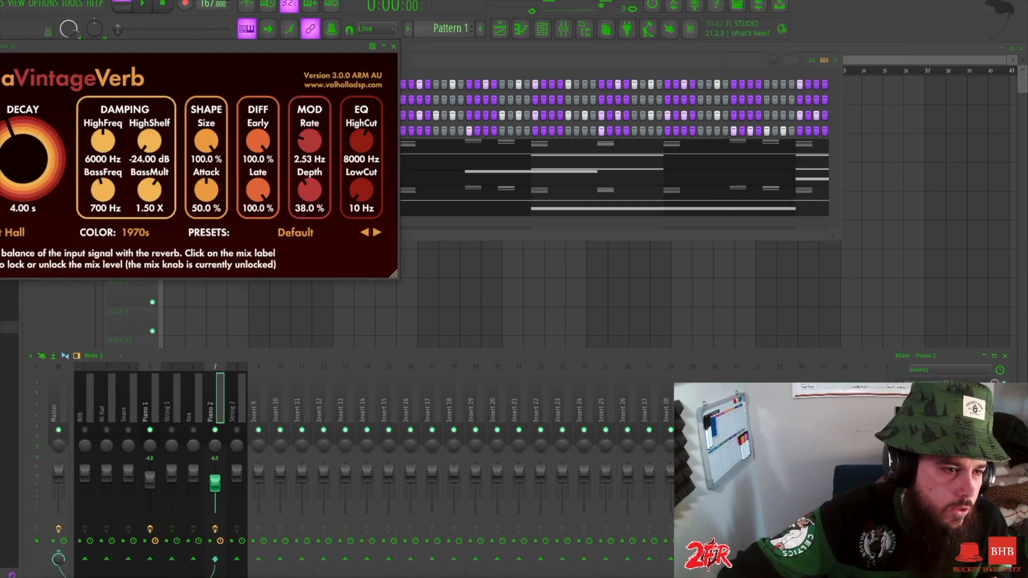
pyautogui.moveTo(21, 148); pyautogui.dragTo(17, 166)
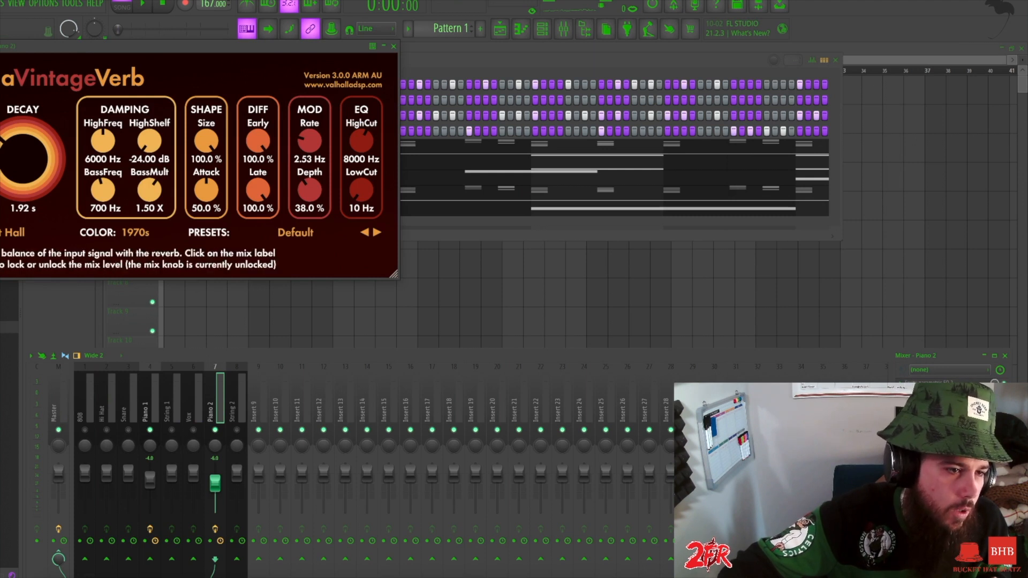
pyautogui.moveTo(26, 162); pyautogui.dragTo(21, 152)
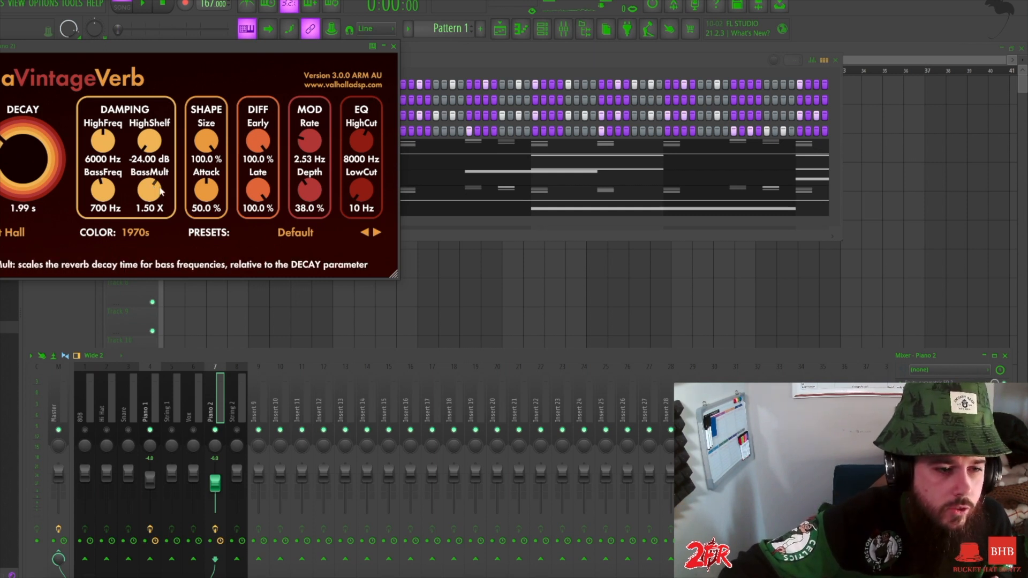
pyautogui.moveTo(357, 193); pyautogui.dragTo(356, 141)
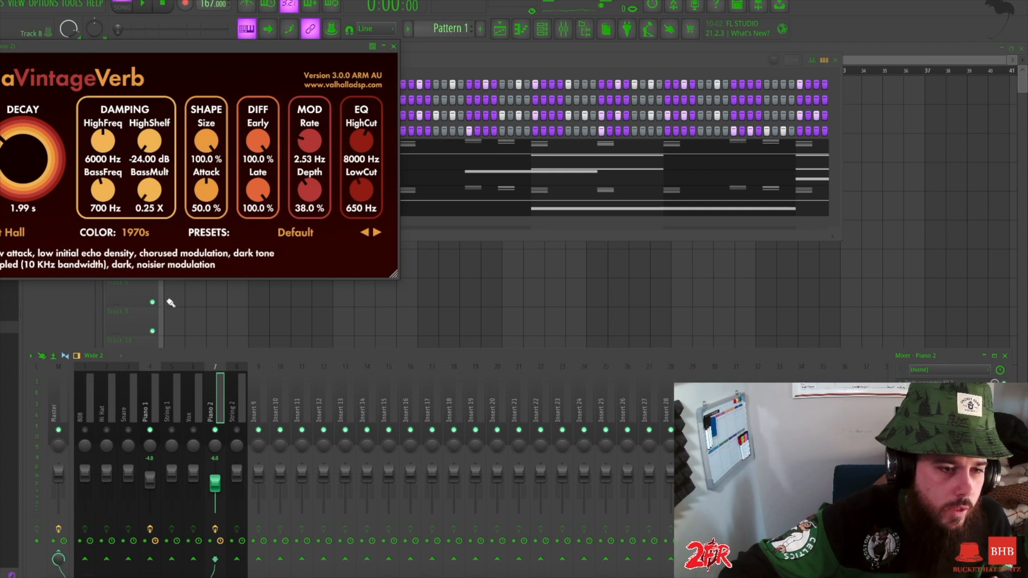
pyautogui.click(394, 46)
pyautogui.press('space')
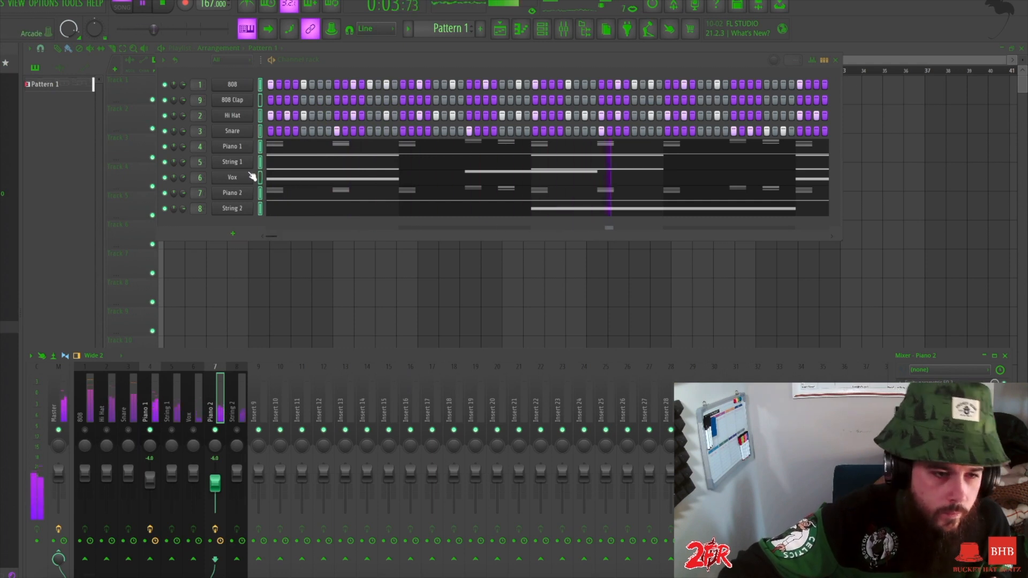
pyautogui.press('space')
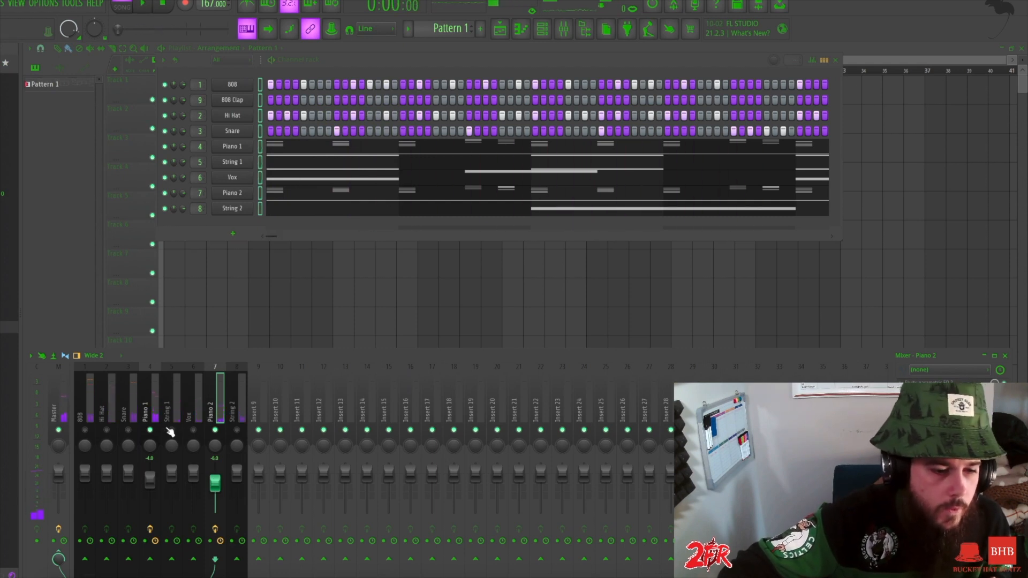
# - Unmute String 1 during playback and add Fruity Parametric EQ 2 to it with band 1 set to high pass
pyautogui.press('space')
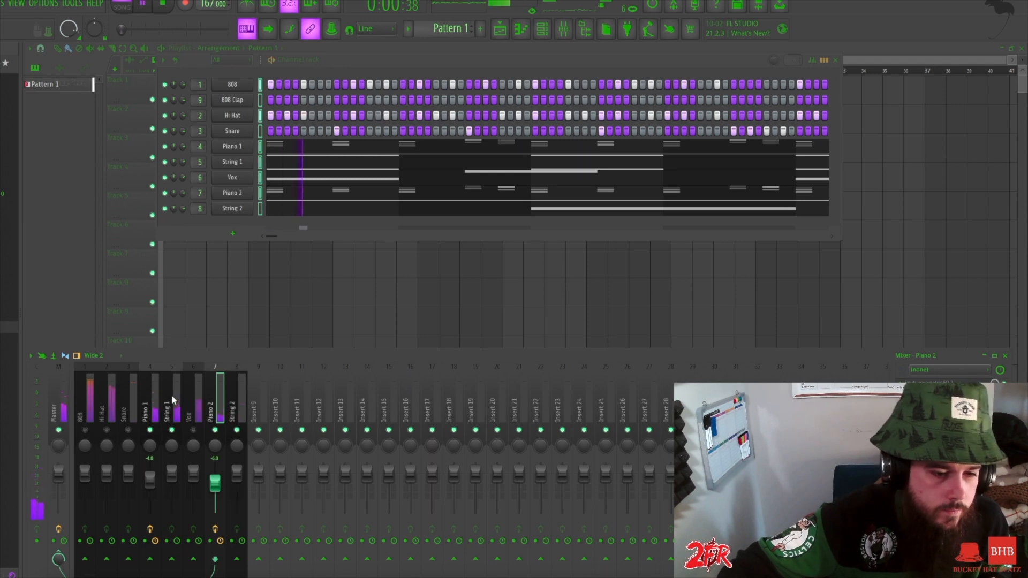
pyautogui.click(171, 400)
pyautogui.click(902, 383)
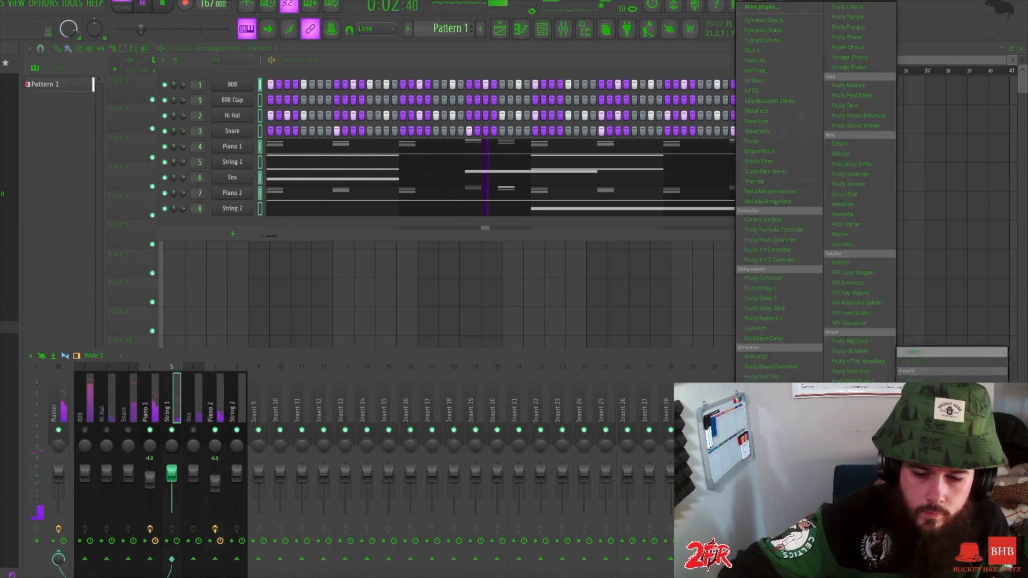
pyautogui.click(771, 559)
pyautogui.rightClick(153, 240)
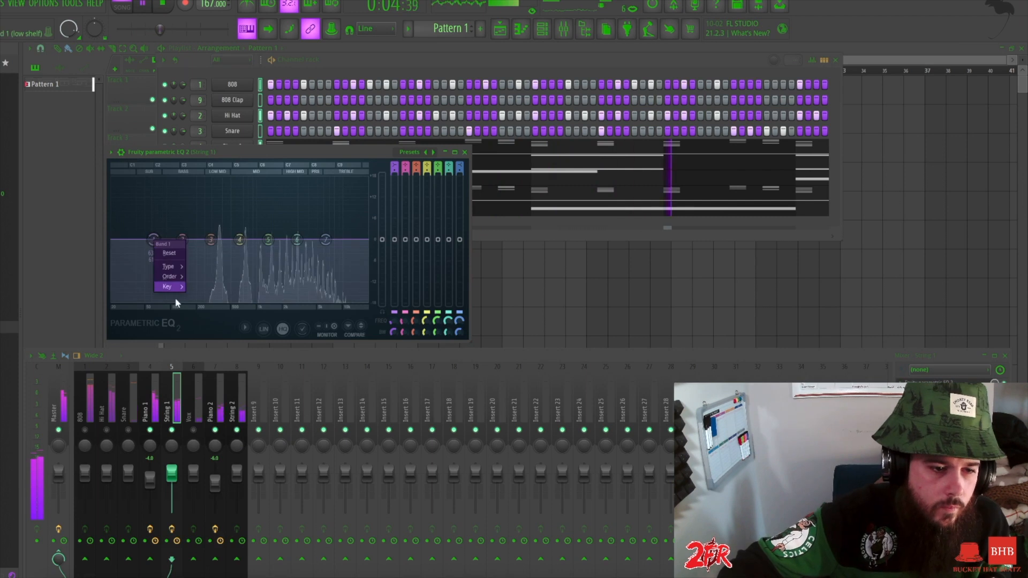
pyautogui.click(206, 298)
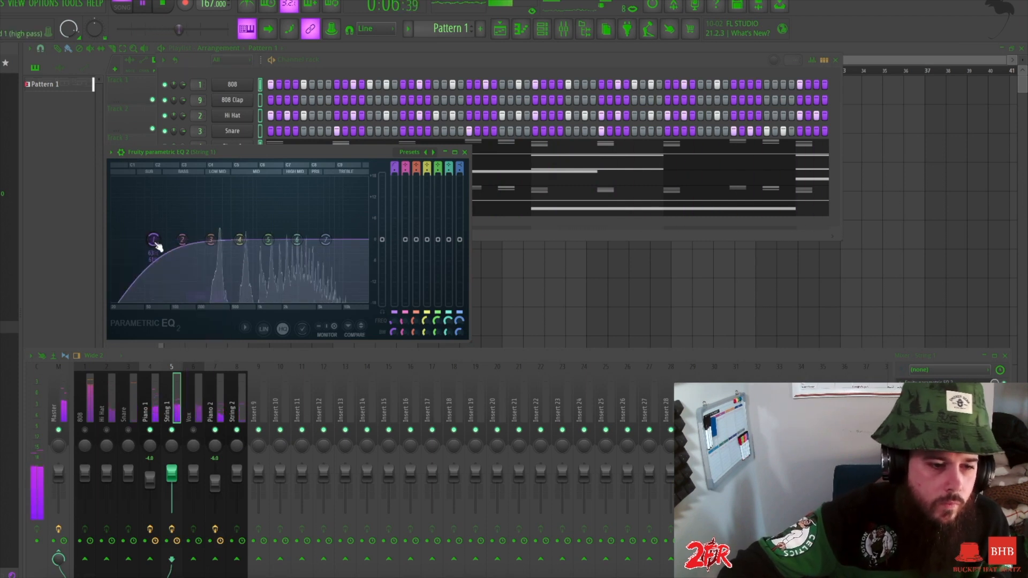
# - Shape String 1's EQ with a raised high-pass cutoff, a band 4 dip, a slight band 6 boost and band 7 fully lowered
pyautogui.moveTo(297, 239); pyautogui.dragTo(299, 233)
pyautogui.moveTo(325, 240); pyautogui.dragTo(347, 240)
pyautogui.moveTo(239, 239); pyautogui.dragTo(243, 248)
pyautogui.moveTo(347, 239); pyautogui.dragTo(346, 248)
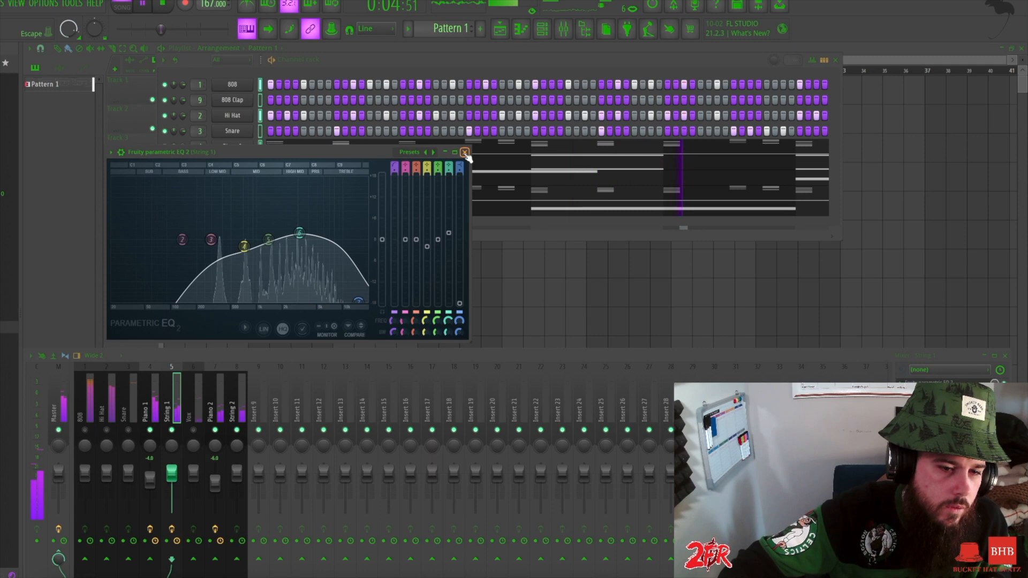
pyautogui.moveTo(358, 301); pyautogui.dragTo(355, 301)
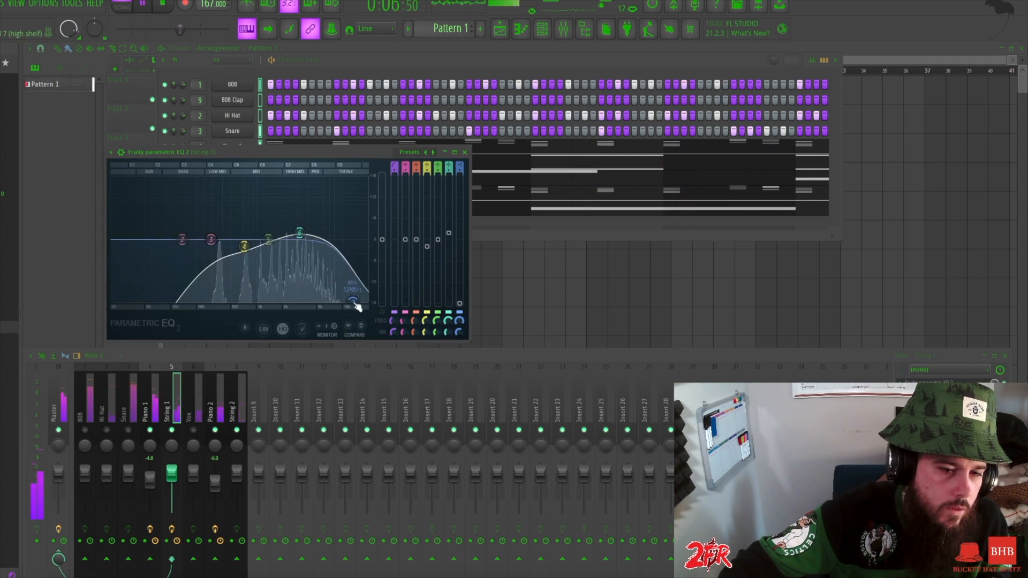
pyautogui.press('space')
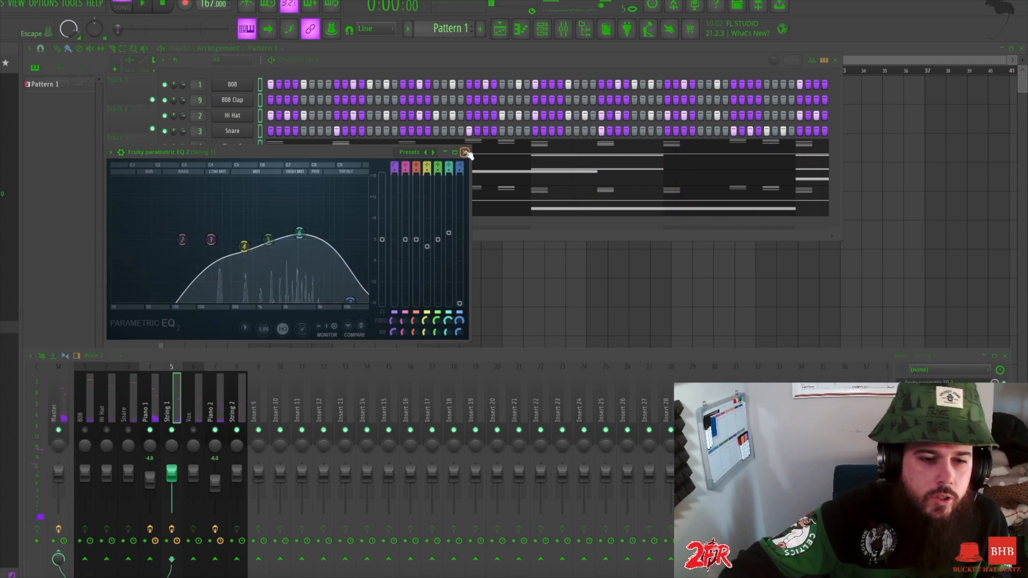
pyautogui.click(464, 153)
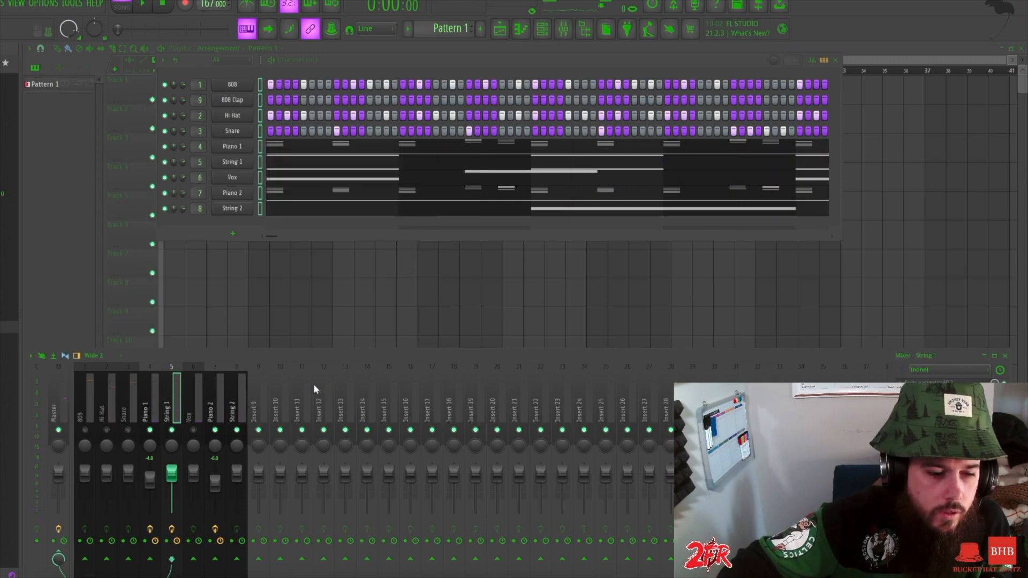
# - Add Fruity Parametric EQ 2 to the String 2 mixer track and change its band 1 to a high pass
pyautogui.click(234, 408)
pyautogui.click(901, 383)
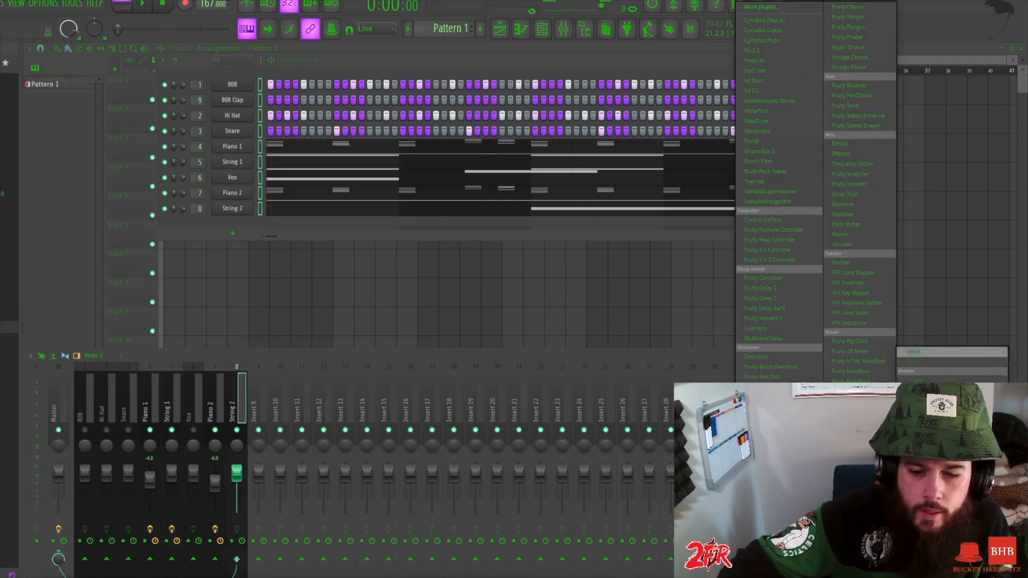
pyautogui.click(898, 352)
pyautogui.press('space')
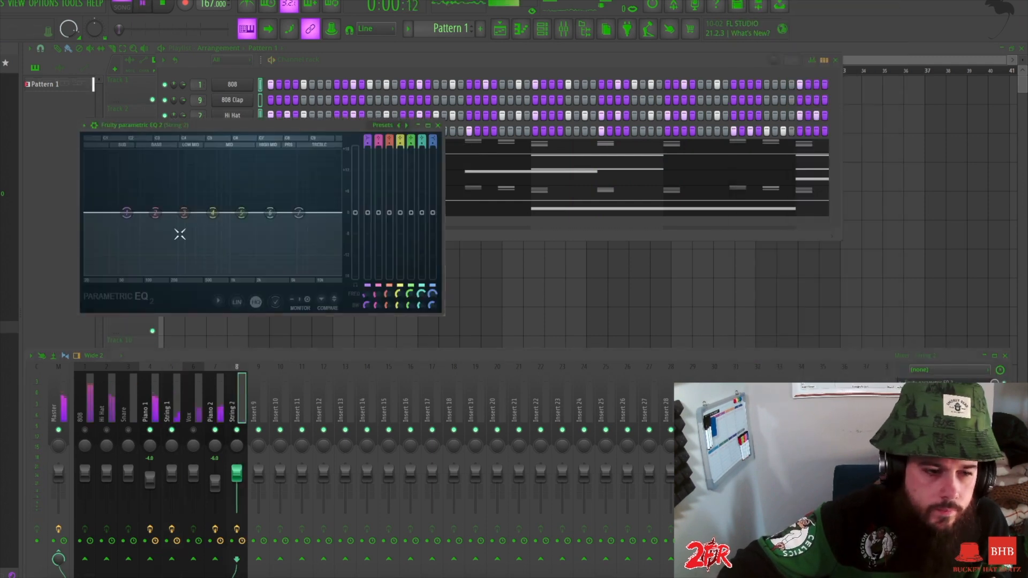
pyautogui.rightClick(126, 212)
pyautogui.moveTo(152, 241)
pyautogui.click(176, 287)
# - Shape String 2's EQ with a raised high-pass cutoff, fully lowered band 7, slight band 5 dip and a band 6 boost
pyautogui.moveTo(126, 212); pyautogui.dragTo(301, 274)
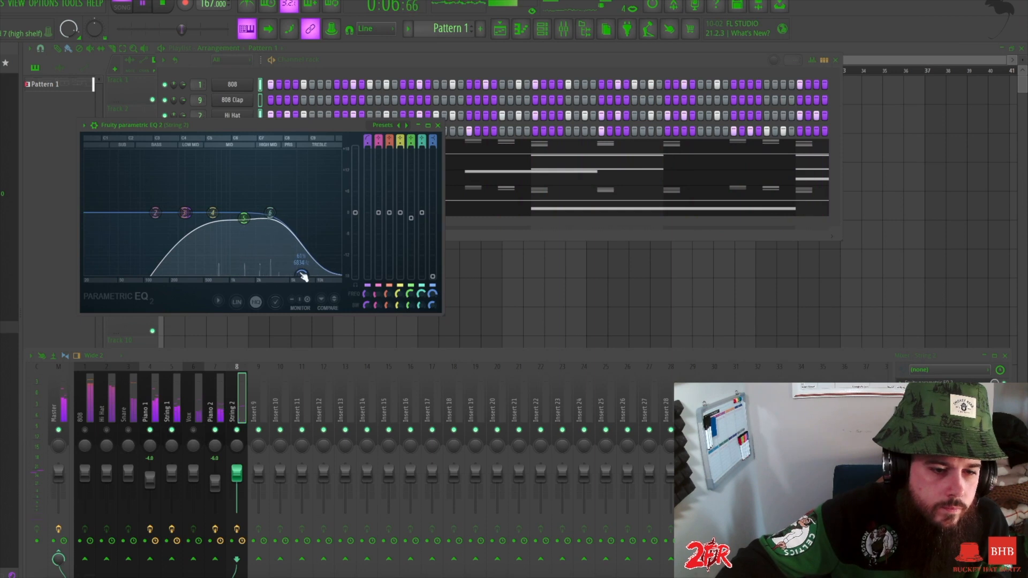
pyautogui.moveTo(270, 212); pyautogui.dragTo(243, 217)
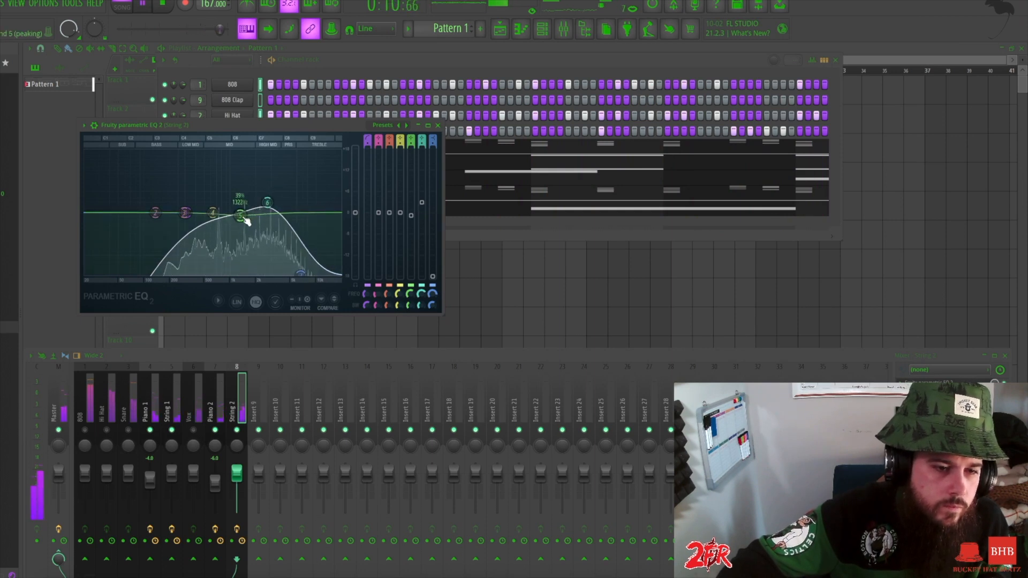
pyautogui.click(438, 125)
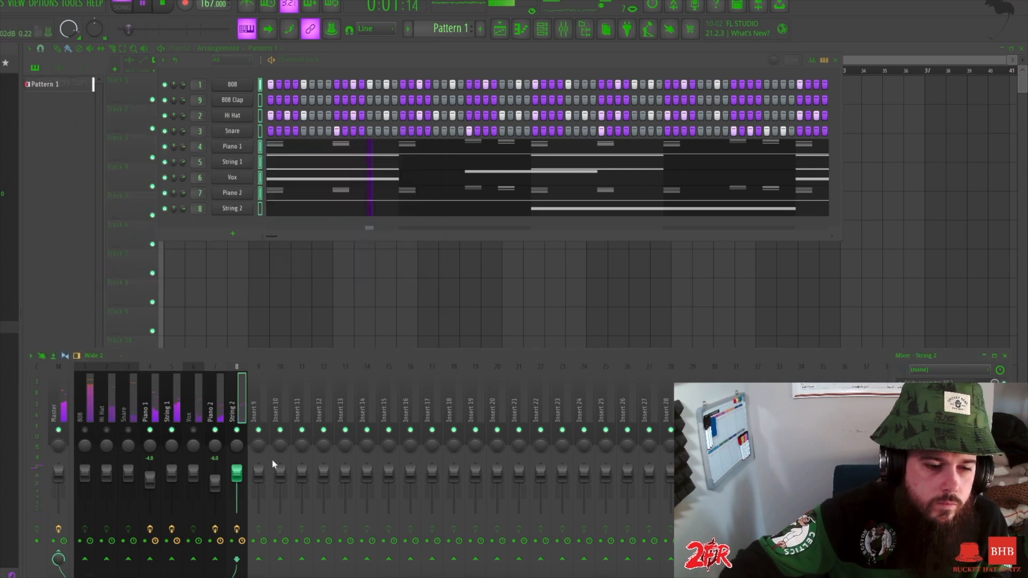
pyautogui.press('space')
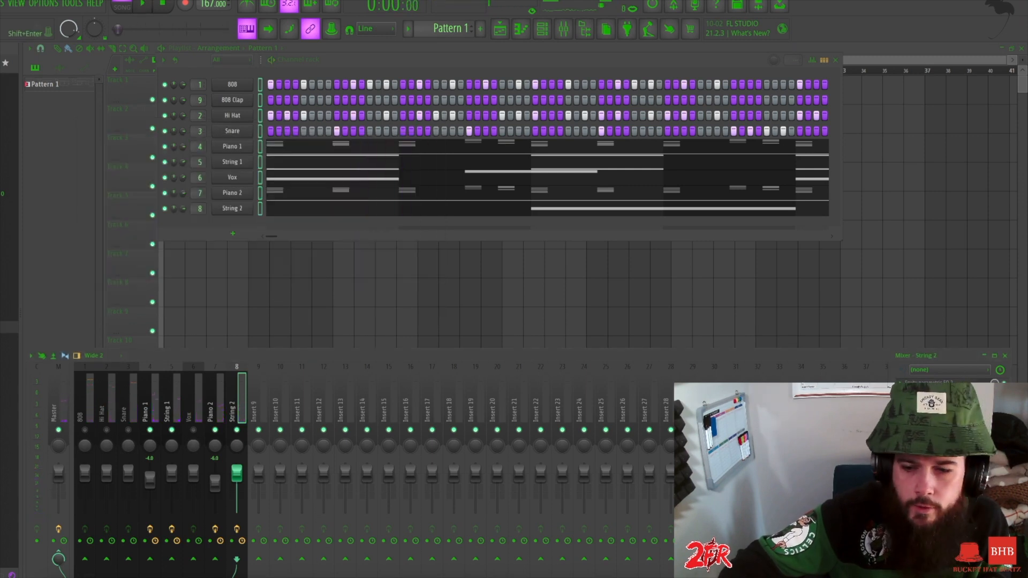
# - Add ValhallaVintageVerb to String 2 with a 1.85 s decay, 0.25 X BassMult and 640 Hz LowCut
pyautogui.click(943, 393)
pyautogui.click(792, 198)
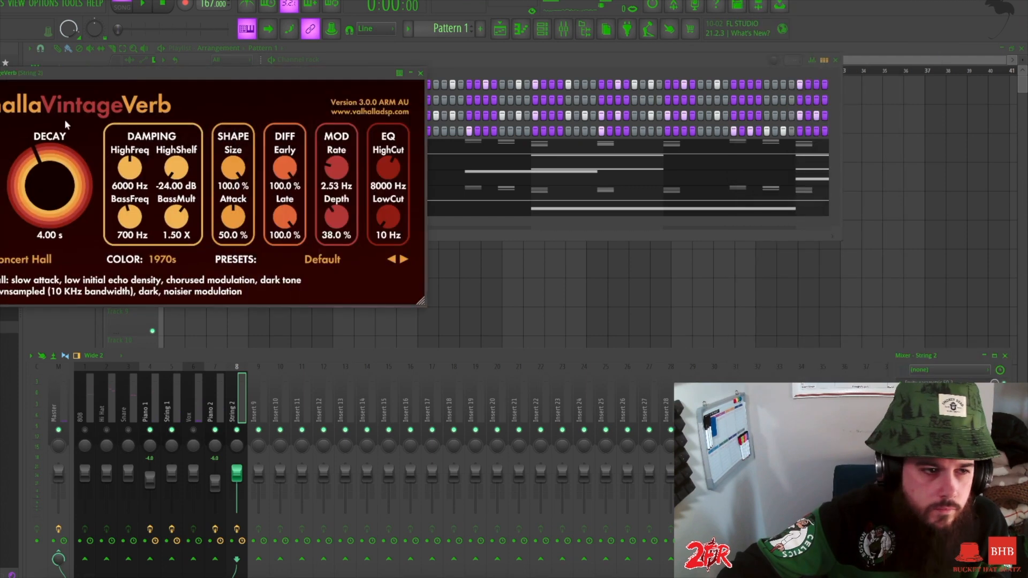
pyautogui.moveTo(40, 185); pyautogui.dragTo(42, 212)
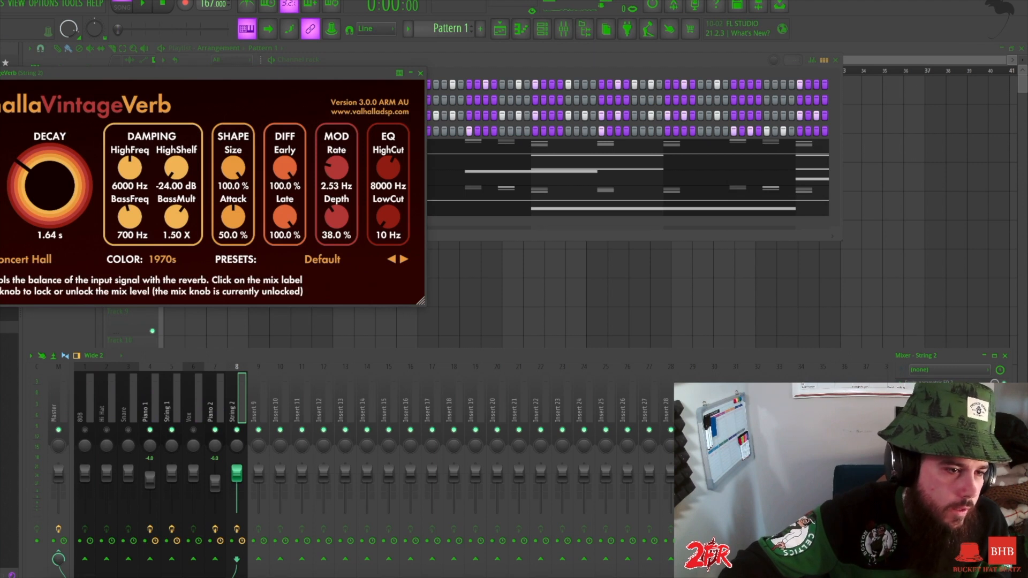
pyautogui.moveTo(56, 185); pyautogui.dragTo(55, 183)
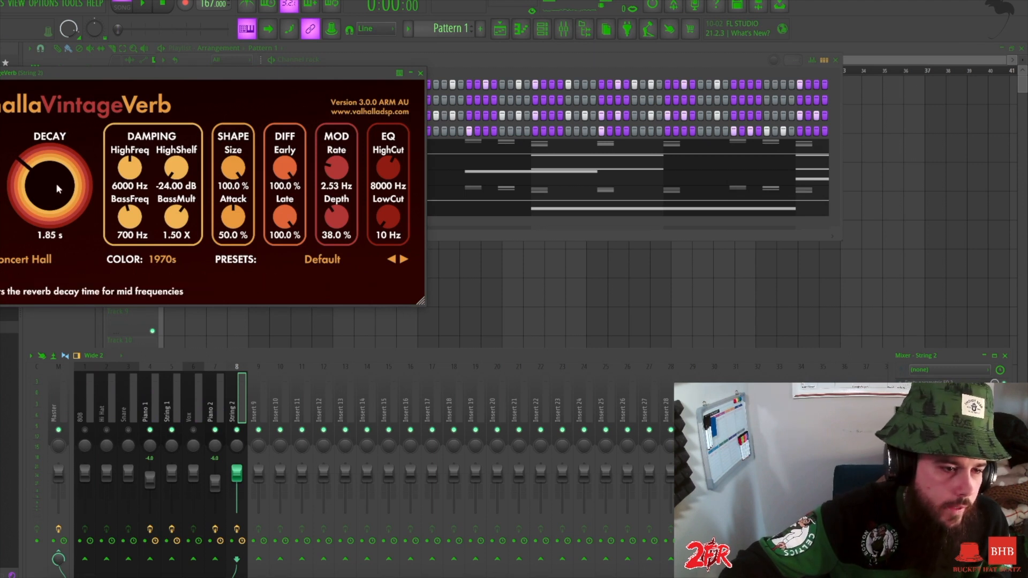
pyautogui.moveTo(388, 216); pyautogui.dragTo(385, 187)
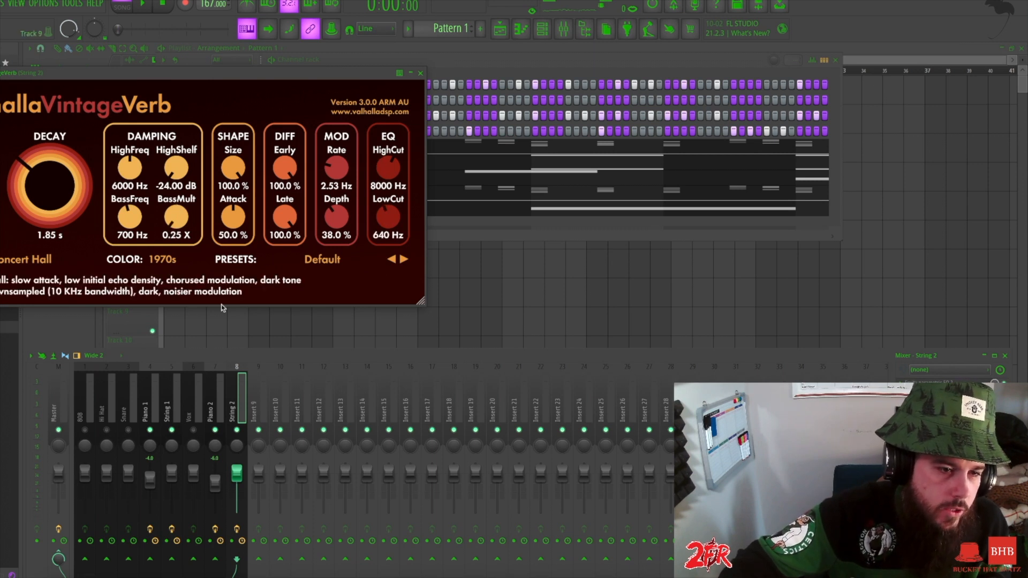
pyautogui.click(421, 72)
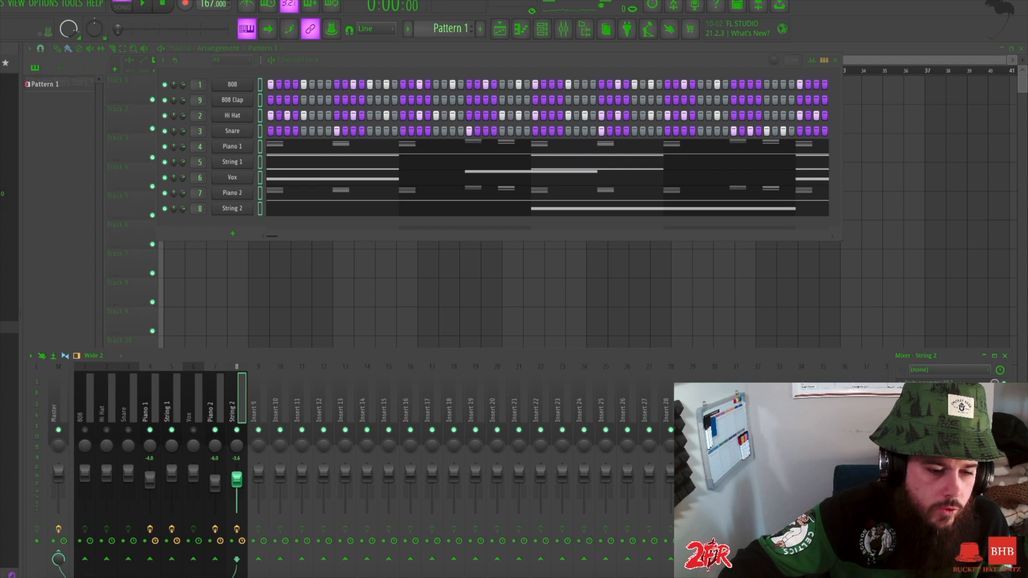
# - Balance the strings during playback, with String 2's fader at -3.5 dB and String 1's at -2.9 dB
pyautogui.press('space')
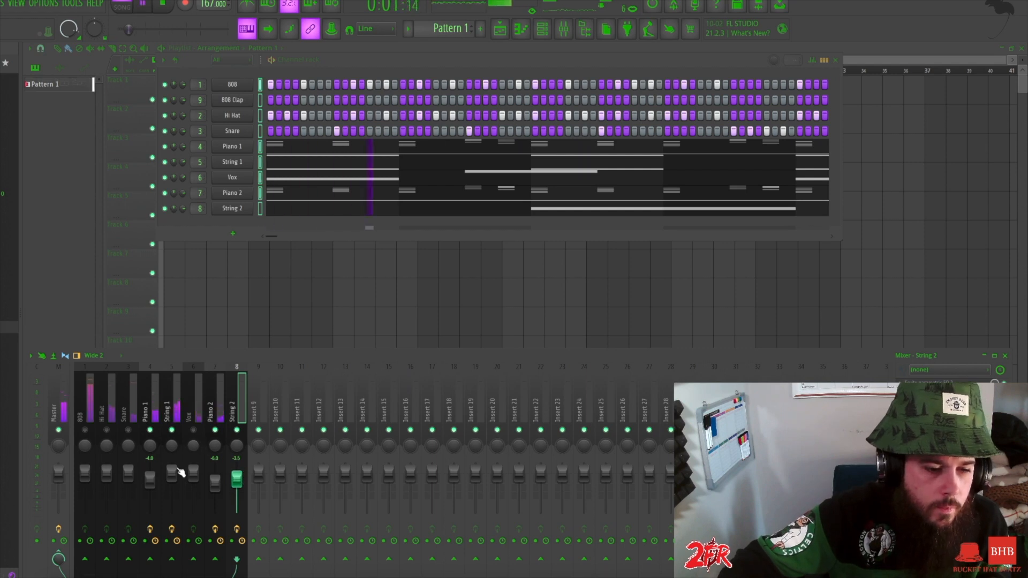
pyautogui.moveTo(172, 471); pyautogui.dragTo(171, 478)
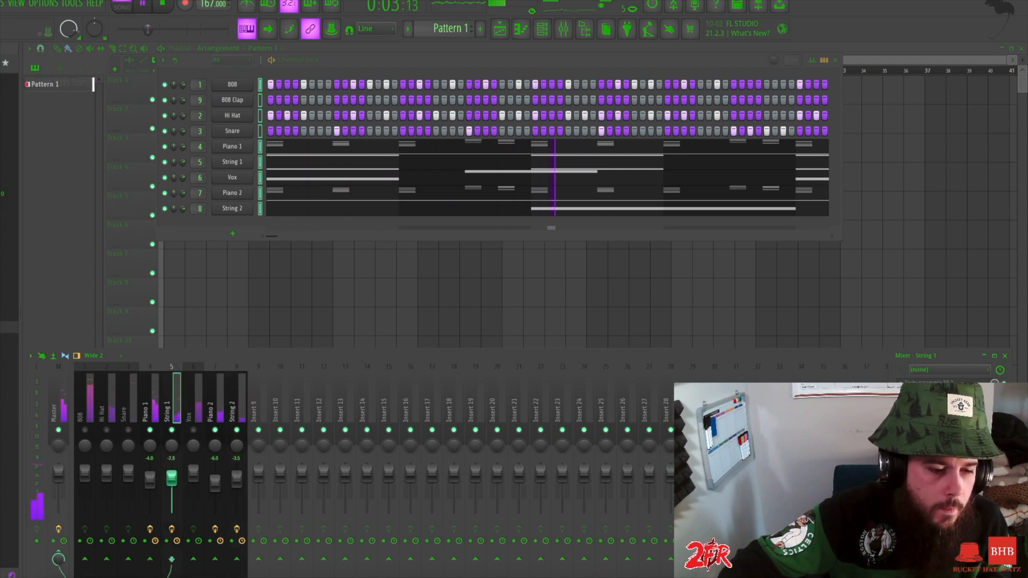
pyautogui.press('space')
# - Add Fruity Parametric EQ 2 to the Vox mixer track, change its band 1 to a high pass and raise the cutoff
pyautogui.click(193, 417)
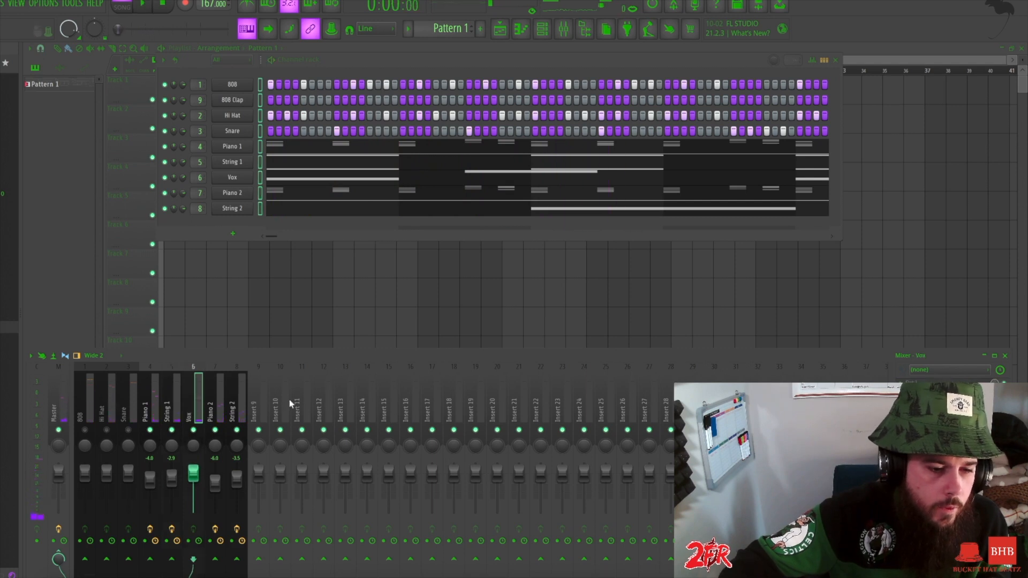
pyautogui.click(902, 383)
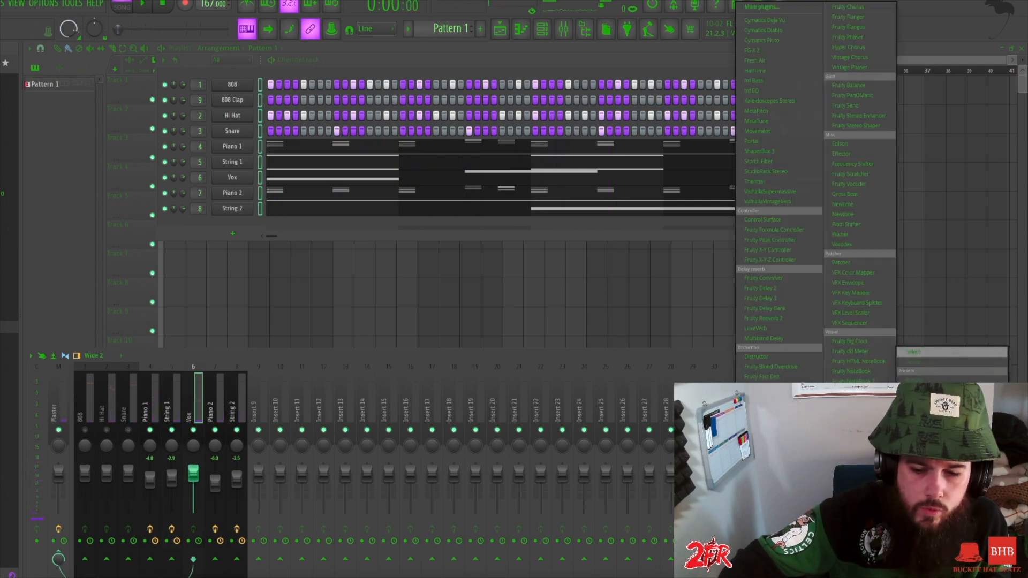
pyautogui.click(771, 572)
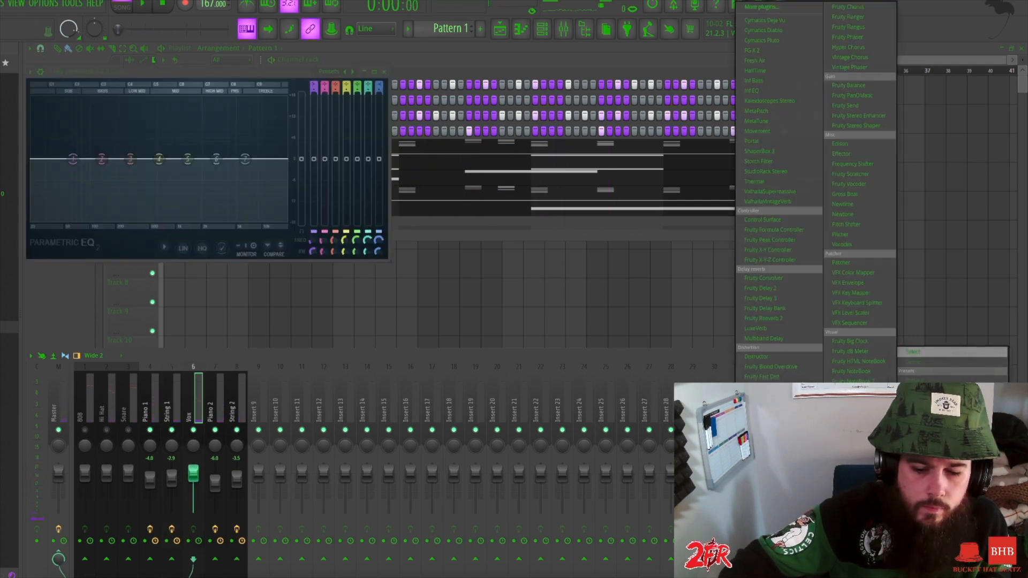
pyautogui.press('space')
pyautogui.rightClick(72, 160)
pyautogui.moveTo(87, 186)
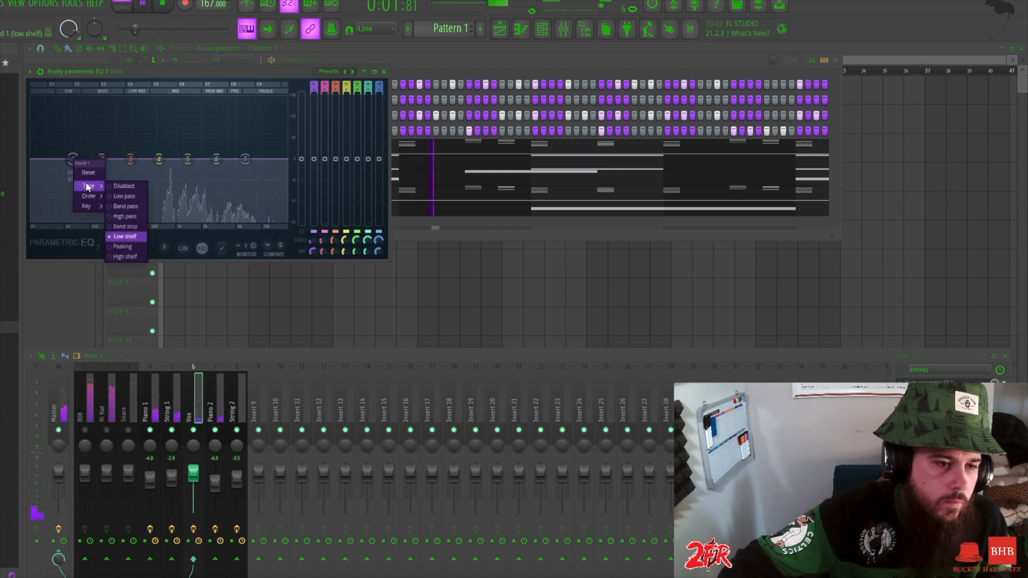
pyautogui.click(125, 216)
pyautogui.moveTo(73, 160); pyautogui.dragTo(141, 160)
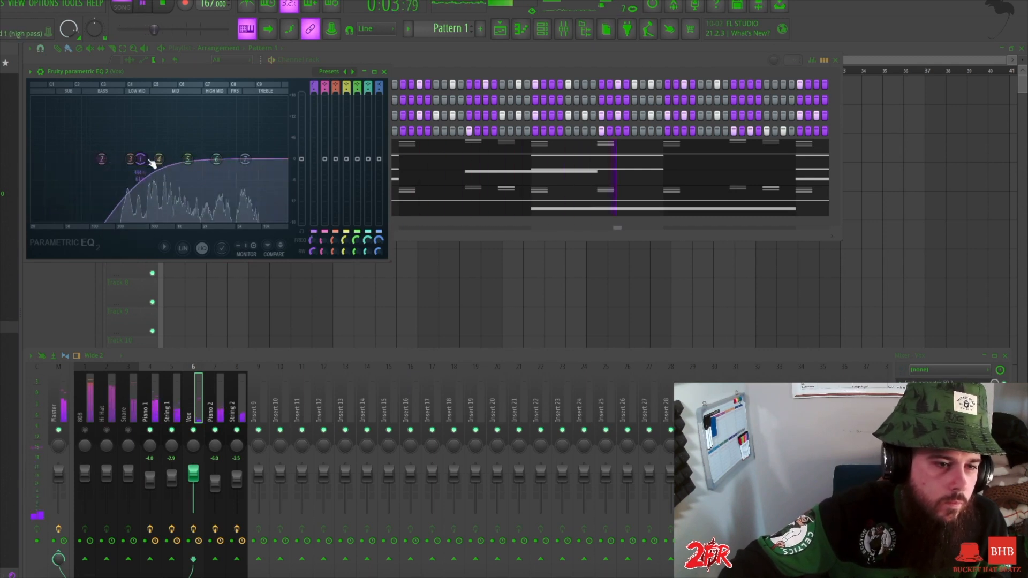
# - Change band 7 of the Vox EQ to a low pass, dip bands 4, 5 and 6, and lower the Vox fader to -3.8 dB
pyautogui.rightClick(245, 159)
pyautogui.moveTo(261, 186)
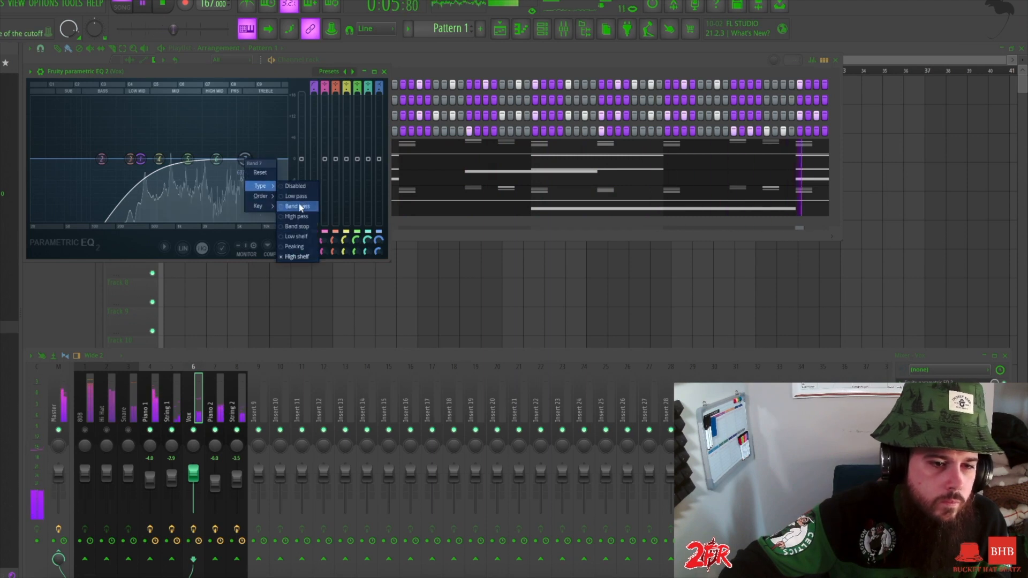
pyautogui.click(297, 197)
pyautogui.press('space')
pyautogui.moveTo(246, 159); pyautogui.dragTo(209, 176)
pyautogui.moveTo(141, 159); pyautogui.dragTo(192, 174)
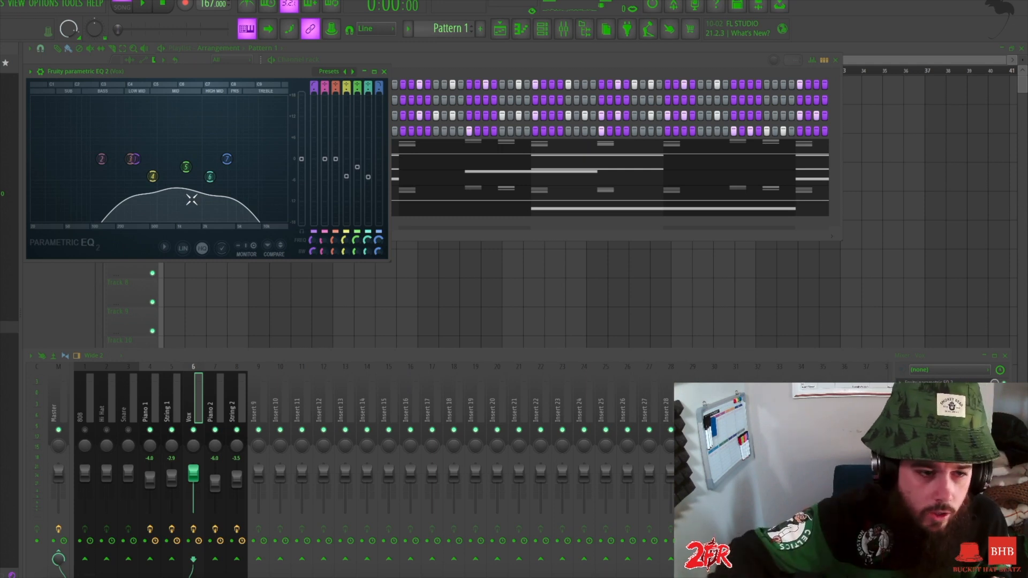
pyautogui.press('space')
pyautogui.moveTo(209, 181); pyautogui.dragTo(245, 159)
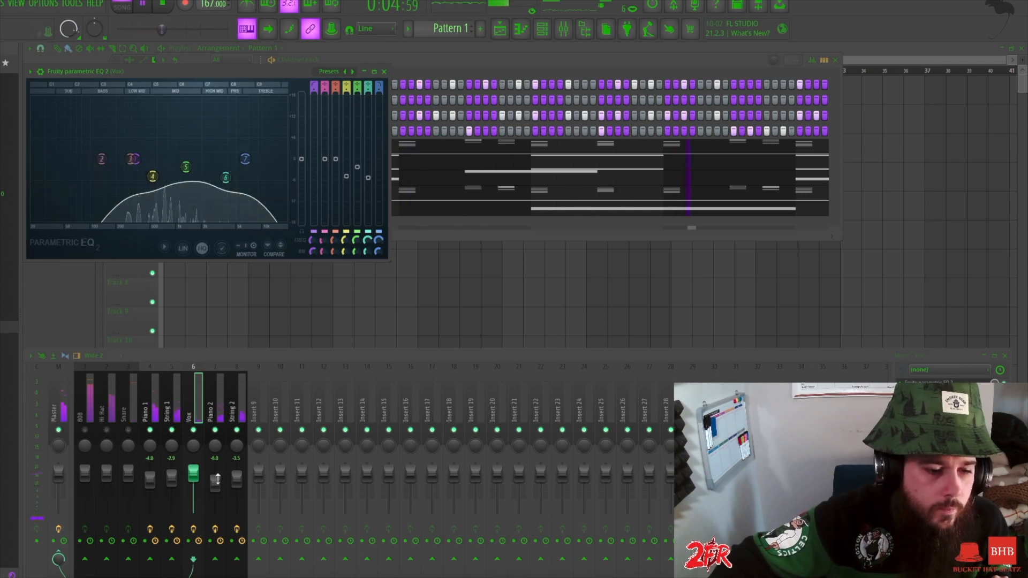
pyautogui.moveTo(193, 473); pyautogui.dragTo(193, 478)
pyautogui.press('space')
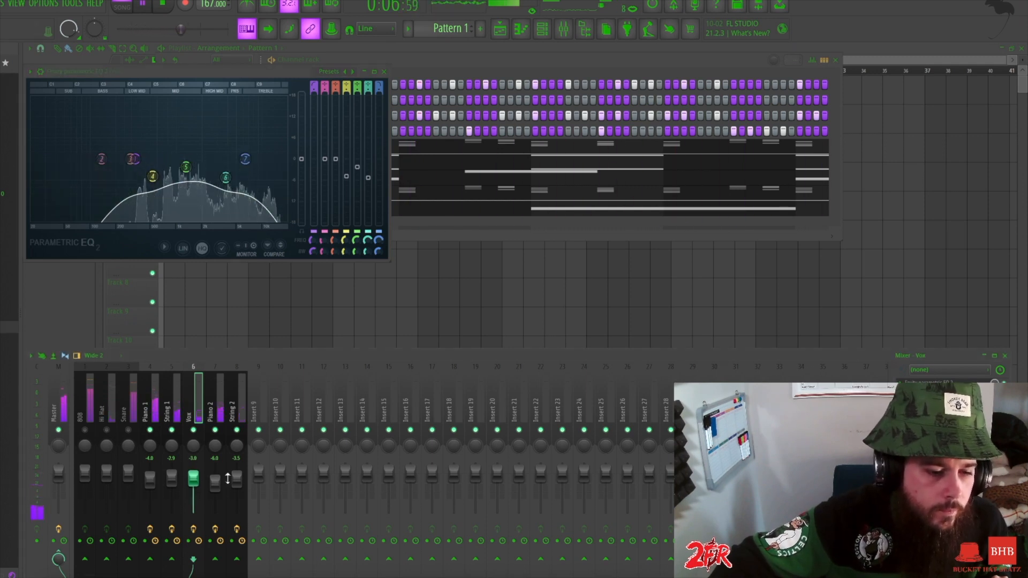
# - Add ValhallaVintageVerb to Vox with 0.25 X BassMult and a 570 Hz LowCut
pyautogui.click(900, 395)
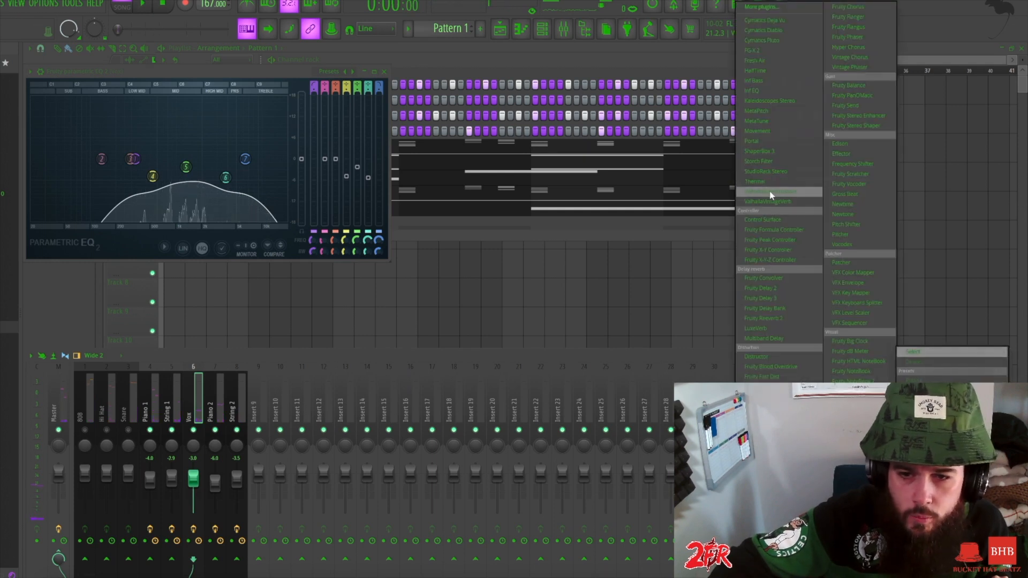
pyautogui.click(747, 203)
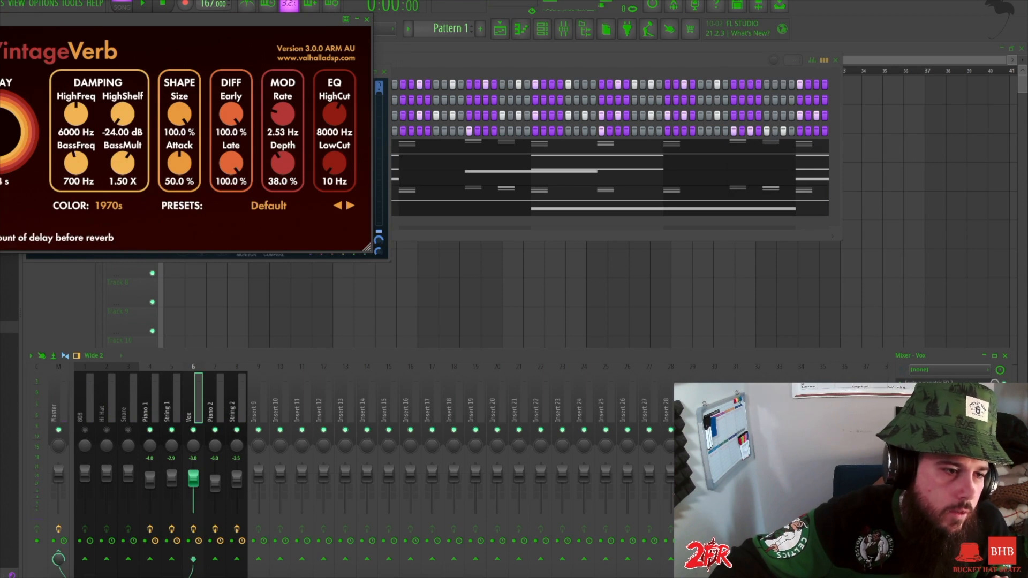
pyautogui.moveTo(122, 163); pyautogui.dragTo(122, 208)
pyautogui.press('space')
pyautogui.moveTo(334, 165); pyautogui.dragTo(333, 161)
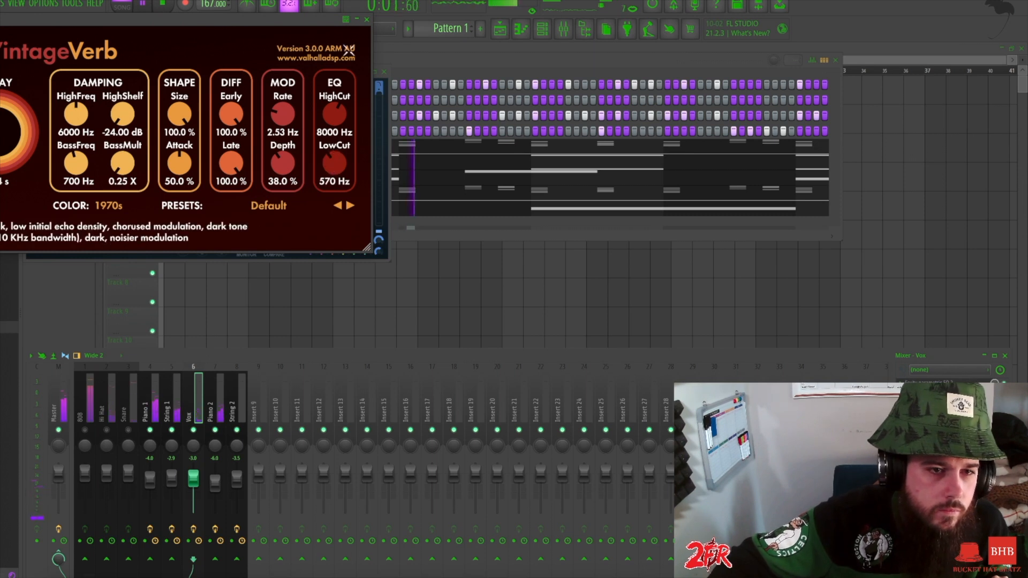
pyautogui.click(366, 19)
pyautogui.press('space')
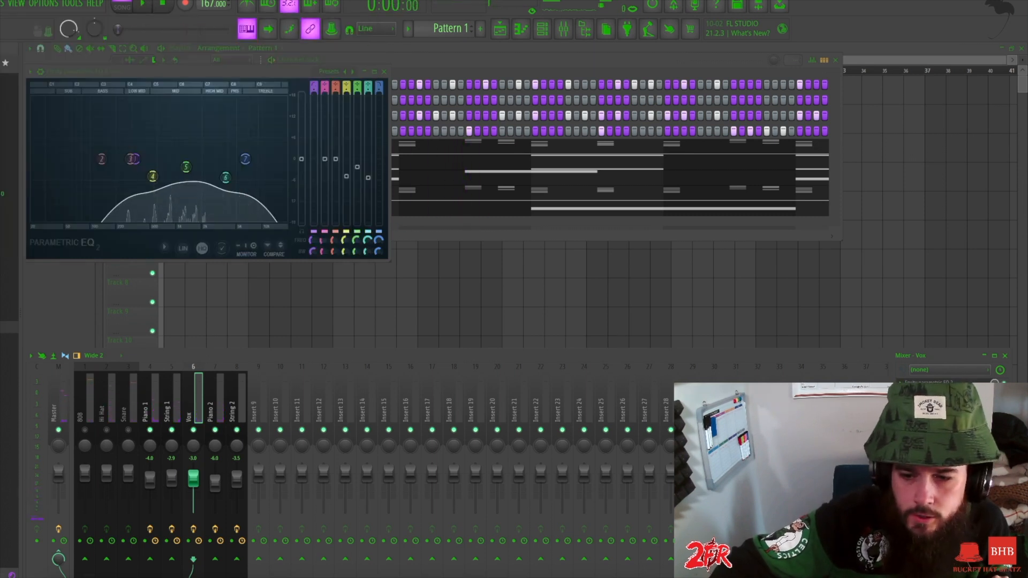
# - Add MetaPitch to Vox and audition its presets during playback, stopping at the one with 0.0 pitch and -11.0 formant
pyautogui.click(900, 408)
pyautogui.moveTo(914, 352)
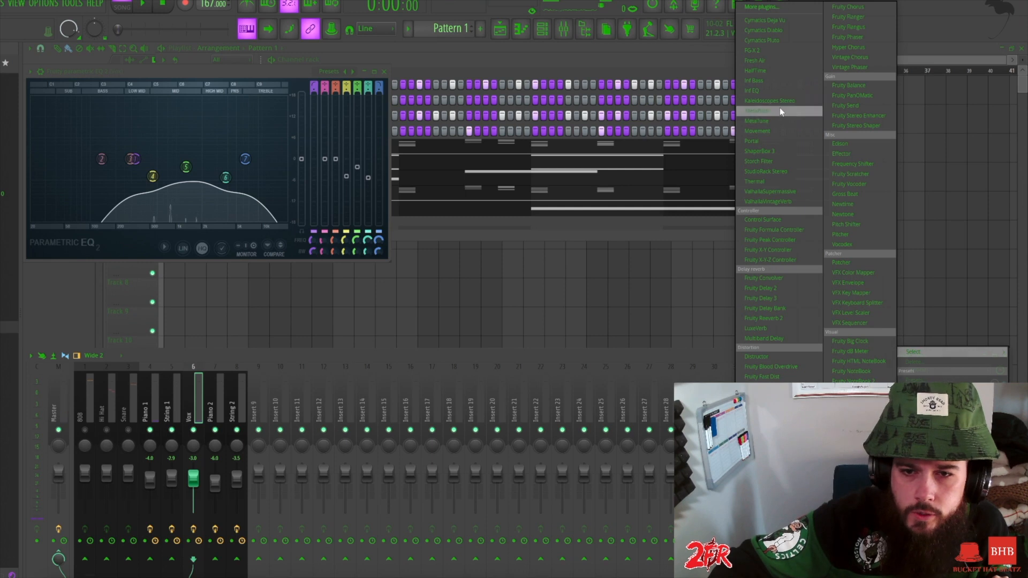
pyautogui.click(757, 111)
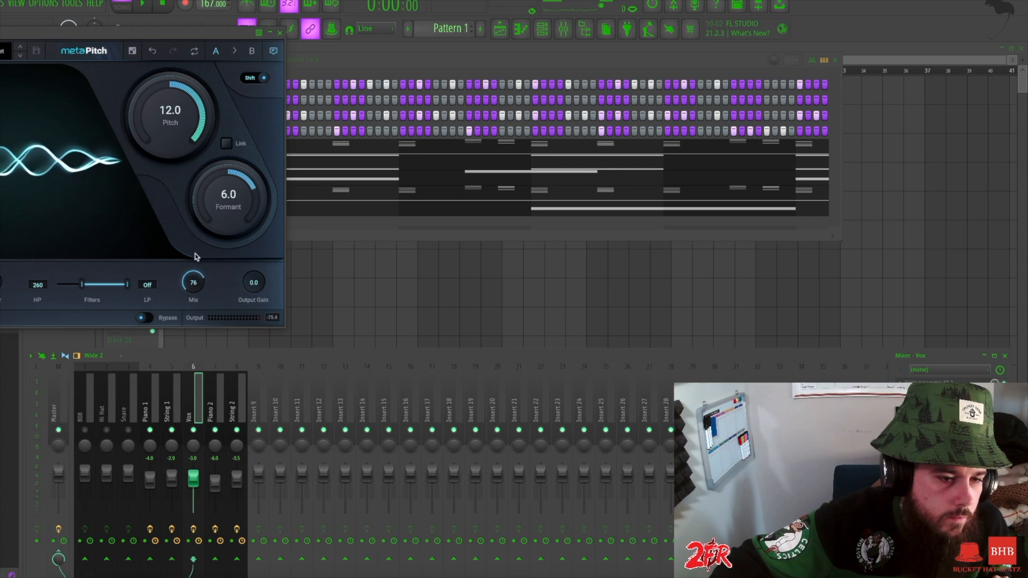
pyautogui.press('space')
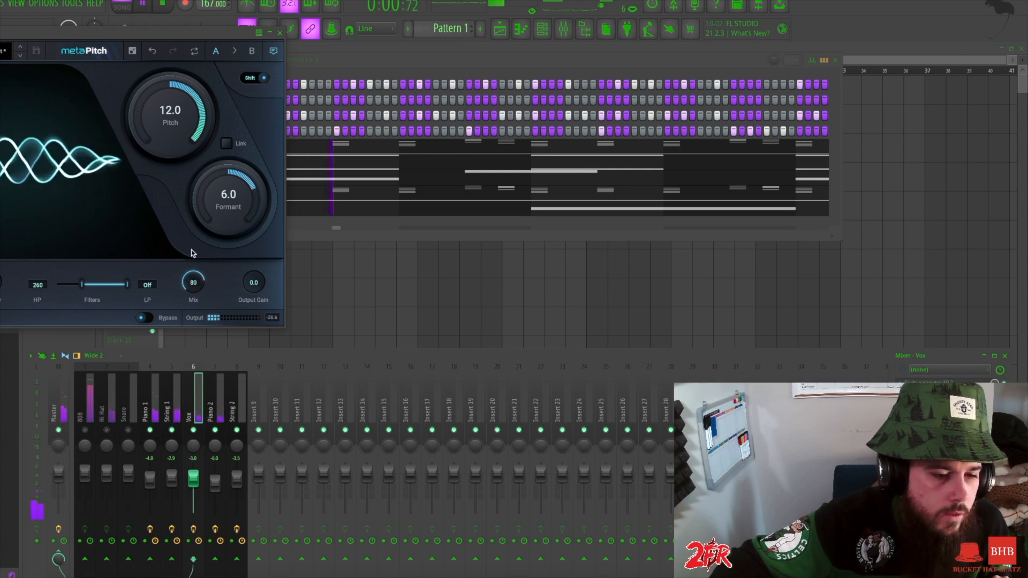
pyautogui.click(20, 56)
pyautogui.press('space')
pyautogui.click(20, 55)
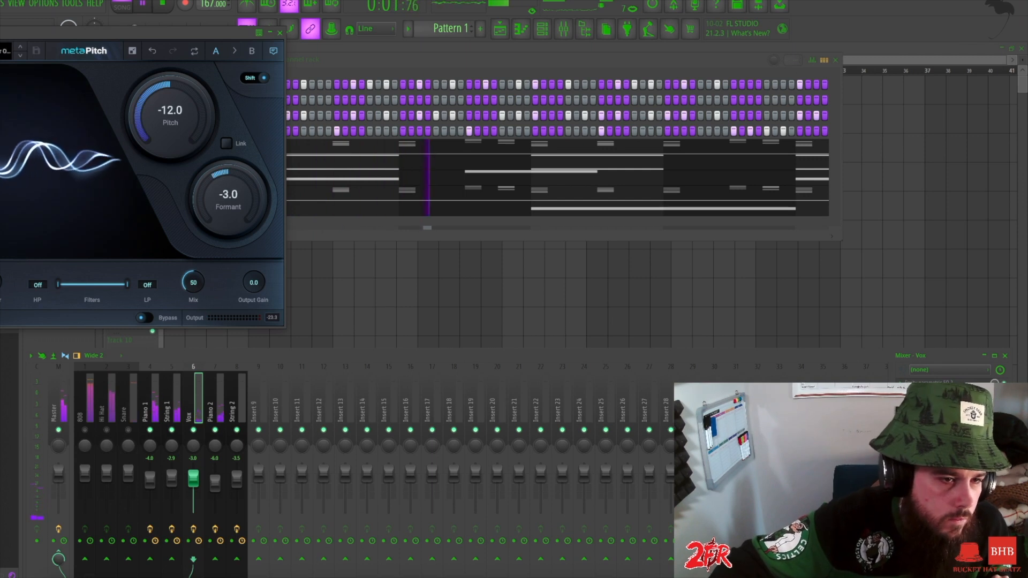
pyautogui.click(21, 55)
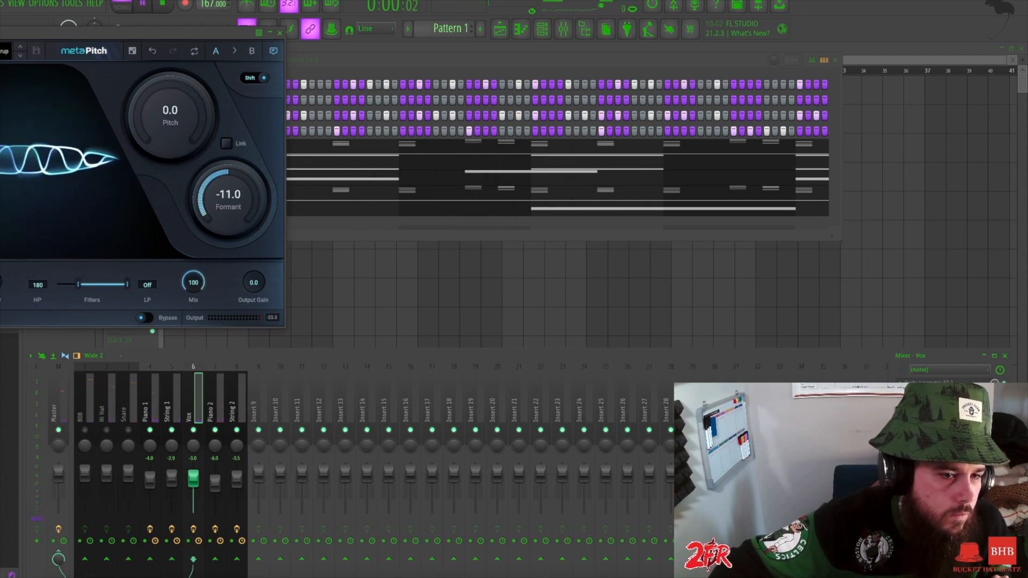
pyautogui.press('space')
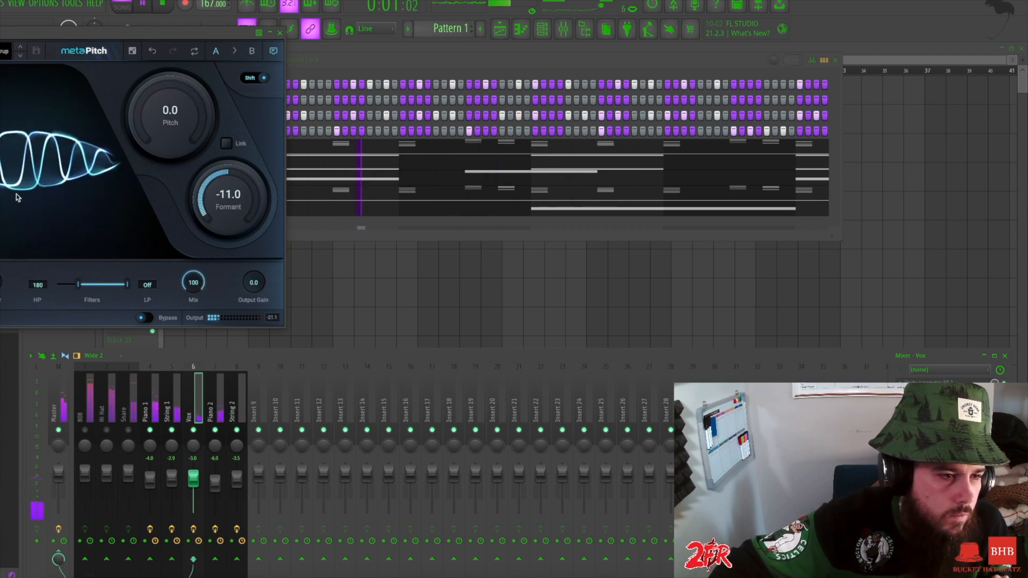
# - Try the MetaPitch preset with Mix 73, high-pass 59, low-pass 12.8k, Output Gain 5.0 and the Vox fader at -1.1 dB
pyautogui.moveTo(195, 279); pyautogui.dragTo(189, 316)
pyautogui.moveTo(78, 284); pyautogui.dragTo(67, 284)
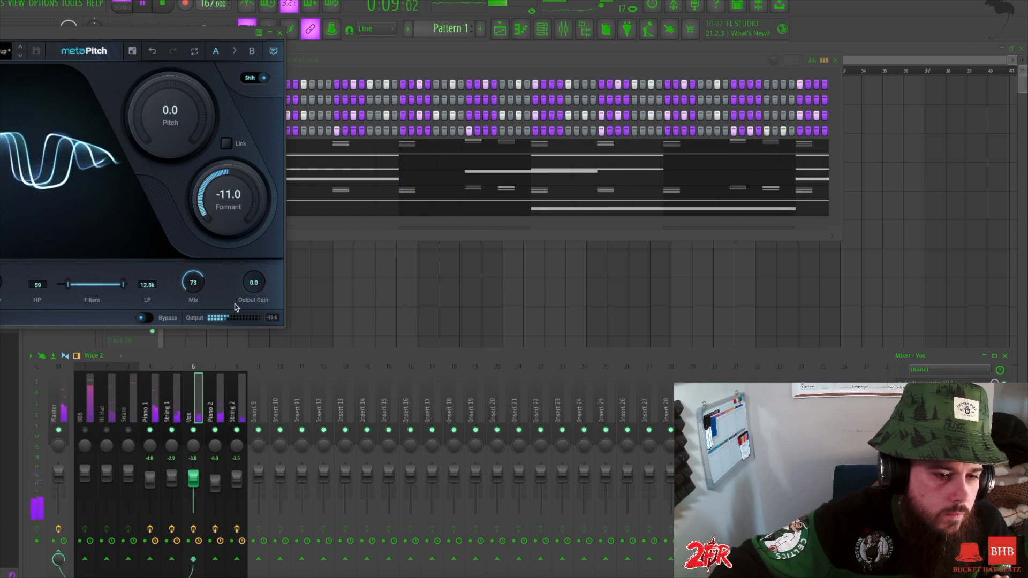
pyautogui.moveTo(253, 256); pyautogui.dragTo(252, 242)
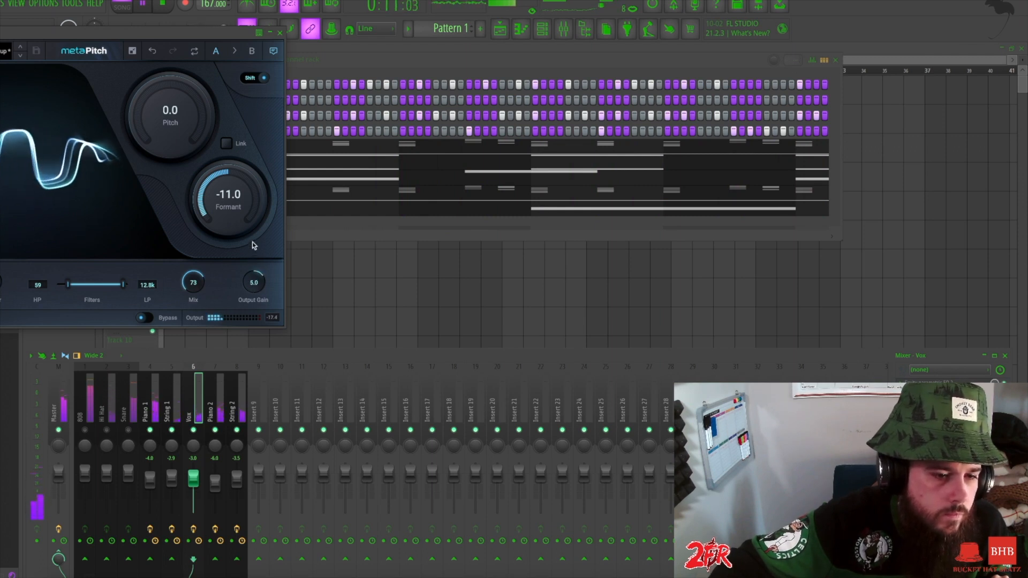
pyautogui.moveTo(194, 480); pyautogui.dragTo(194, 476)
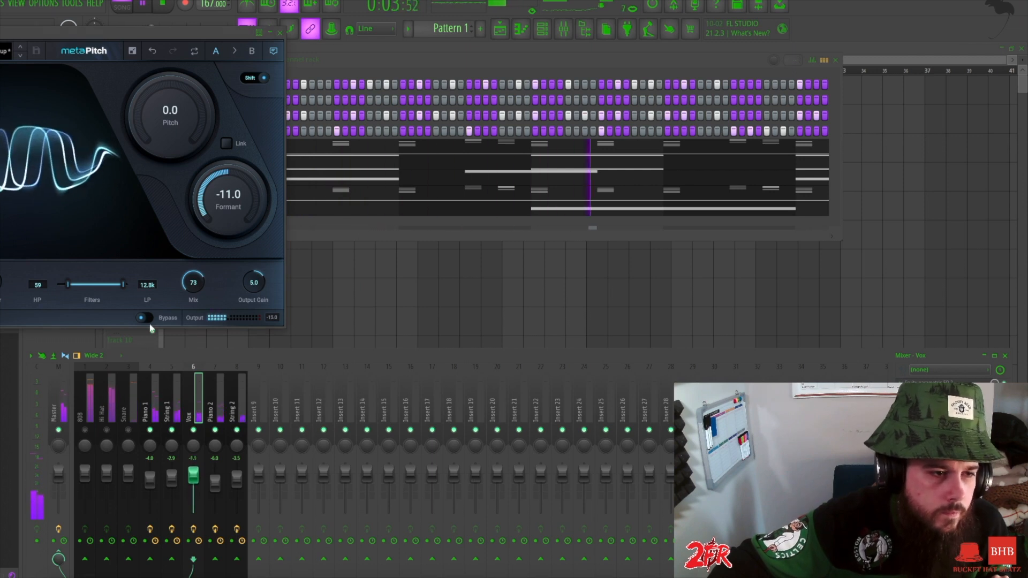
# - Load the MetaPitch preset with -12.0 pitch and -10.0 formant, and set its Output Gain to 1.1
pyautogui.click(20, 47)
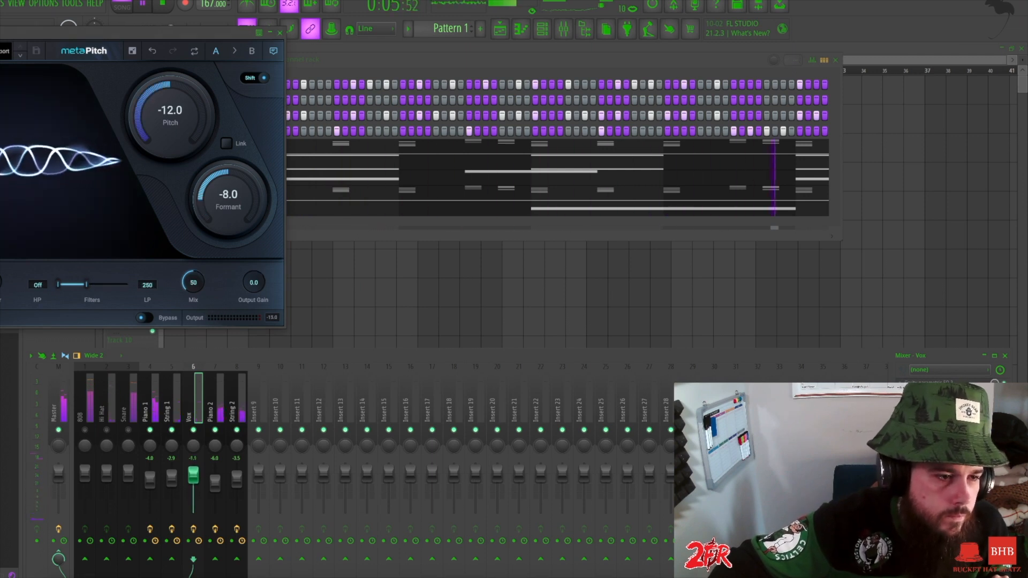
pyautogui.click(21, 55)
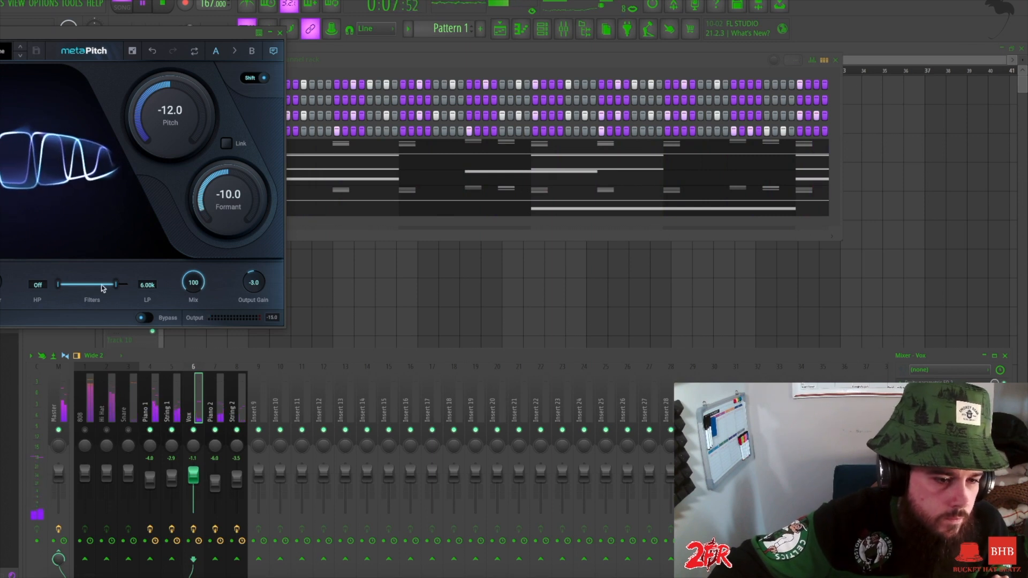
pyautogui.moveTo(261, 287); pyautogui.dragTo(255, 243)
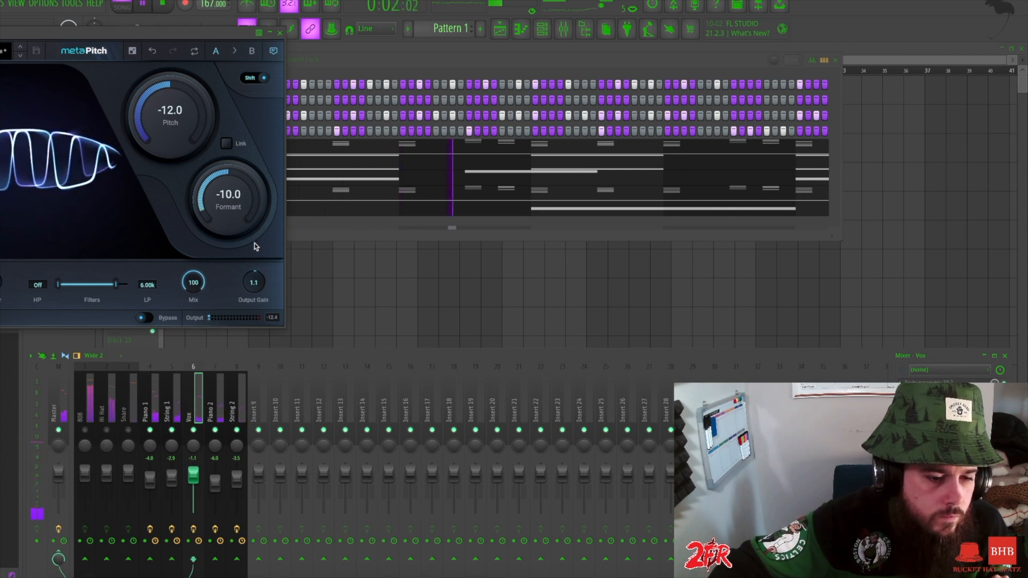
# - Close MetaPitch and rebalance the Vox level, adjusting its channel volume and setting the mixer fader to -4.1 dB
pyautogui.moveTo(194, 475); pyautogui.dragTo(193, 483)
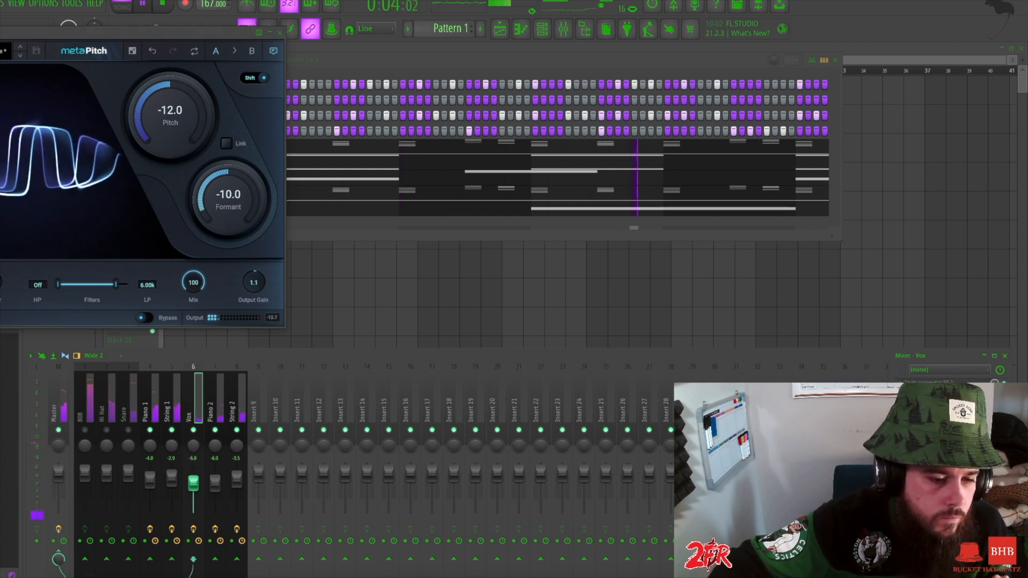
pyautogui.click(279, 32)
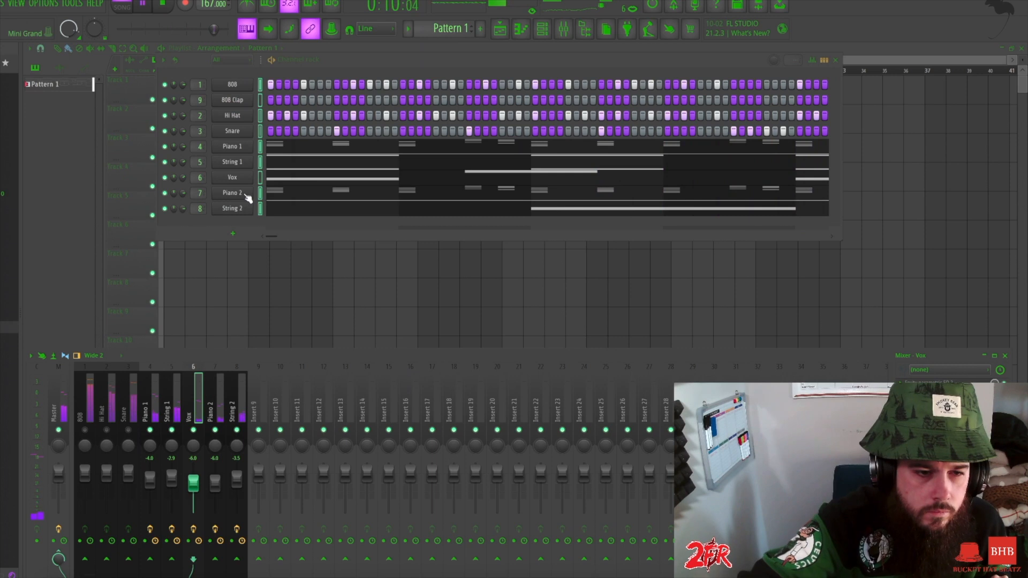
pyautogui.moveTo(183, 177); pyautogui.dragTo(182, 178)
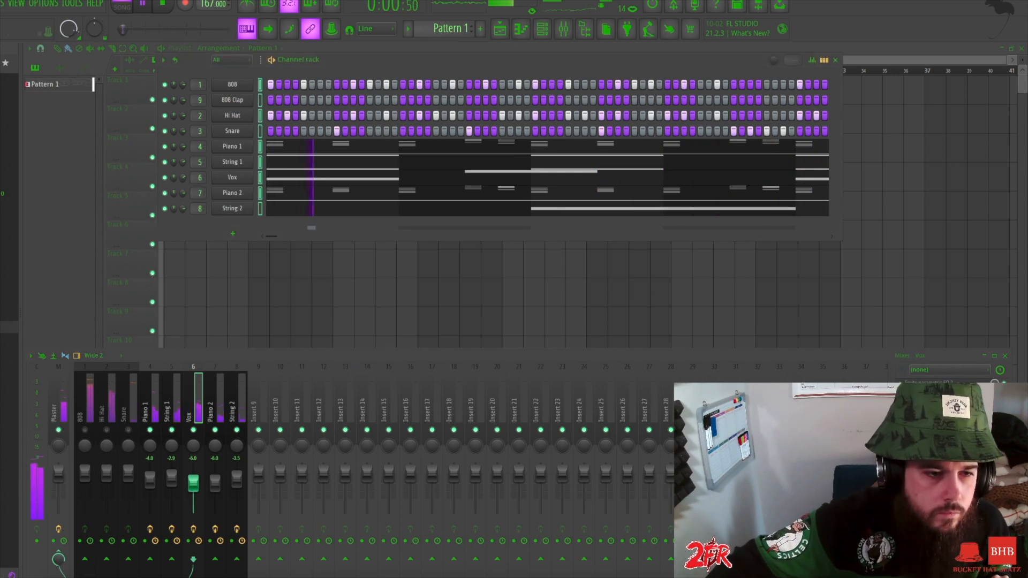
pyautogui.moveTo(193, 483); pyautogui.dragTo(193, 480)
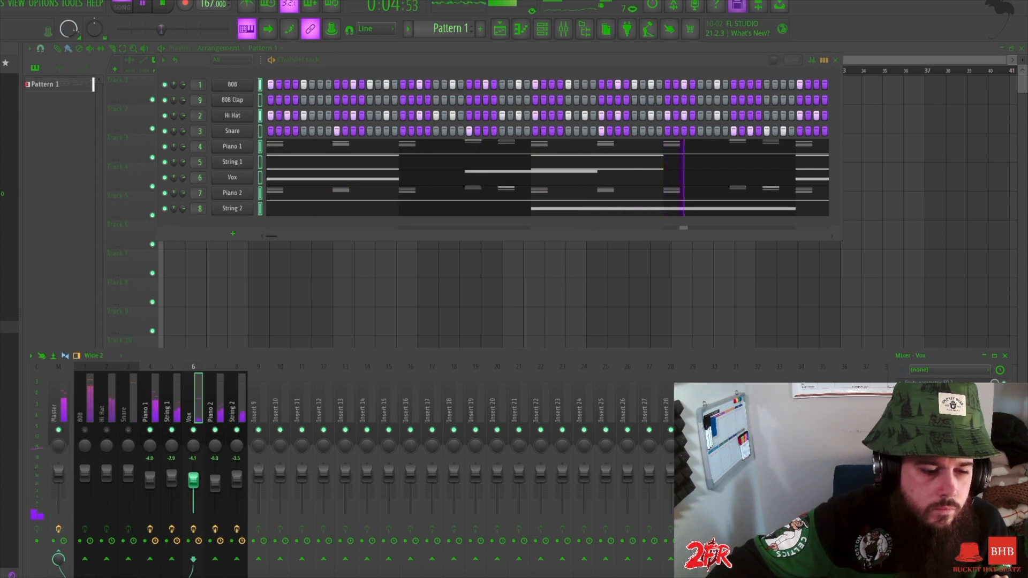
# - Add another Fruity Parametric EQ 2 to Vox with band 1 as a raised high pass and a slight boost on band 6
pyautogui.click(901, 395)
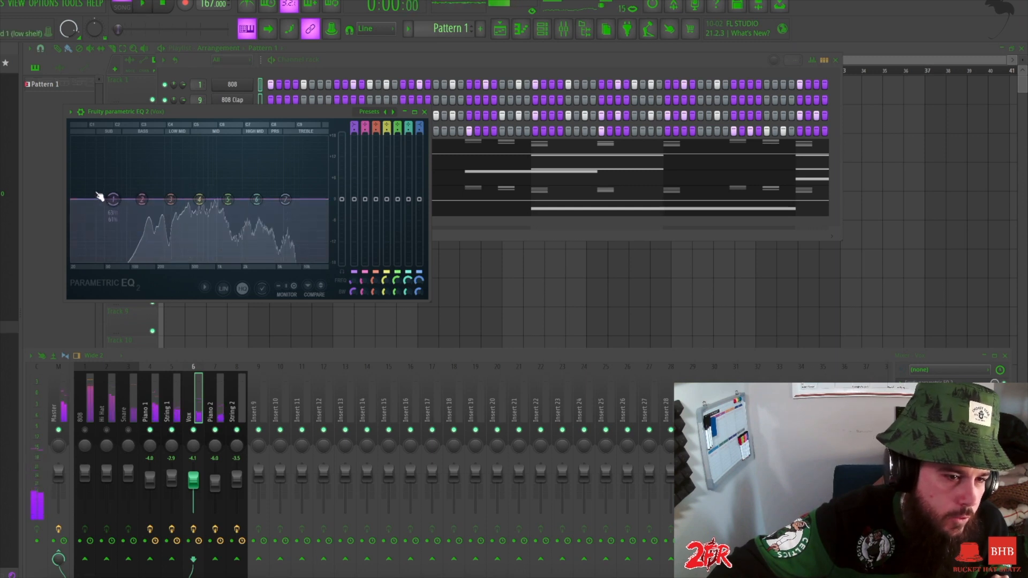
pyautogui.rightClick(113, 199)
pyautogui.moveTo(129, 226)
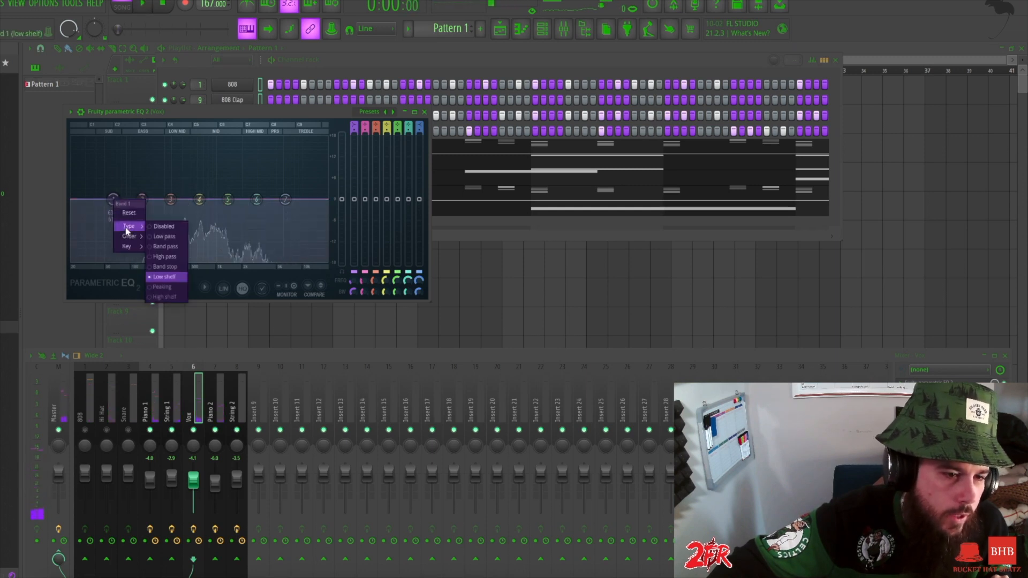
pyautogui.click(176, 259)
pyautogui.moveTo(113, 200); pyautogui.dragTo(179, 202)
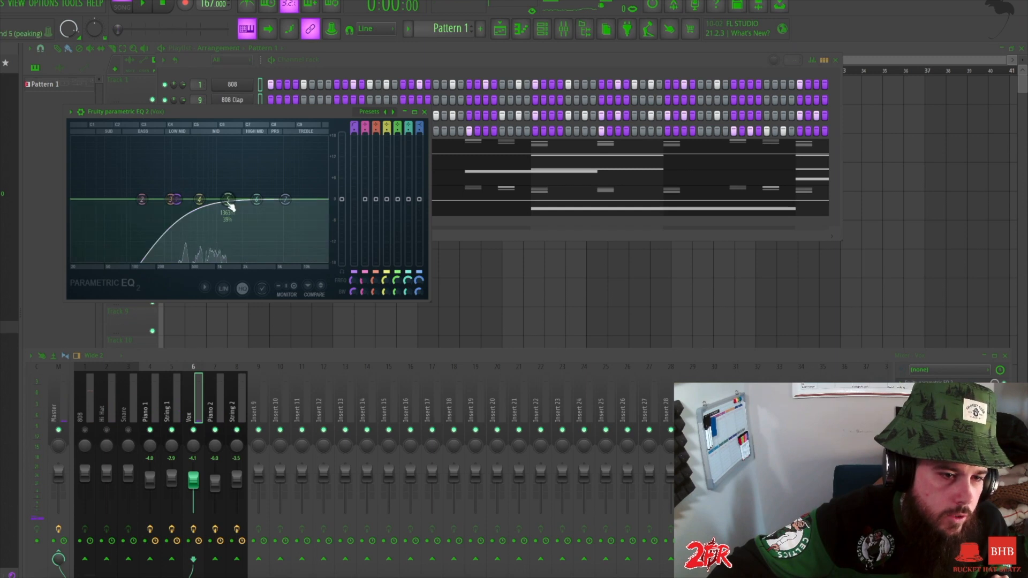
pyautogui.press('space')
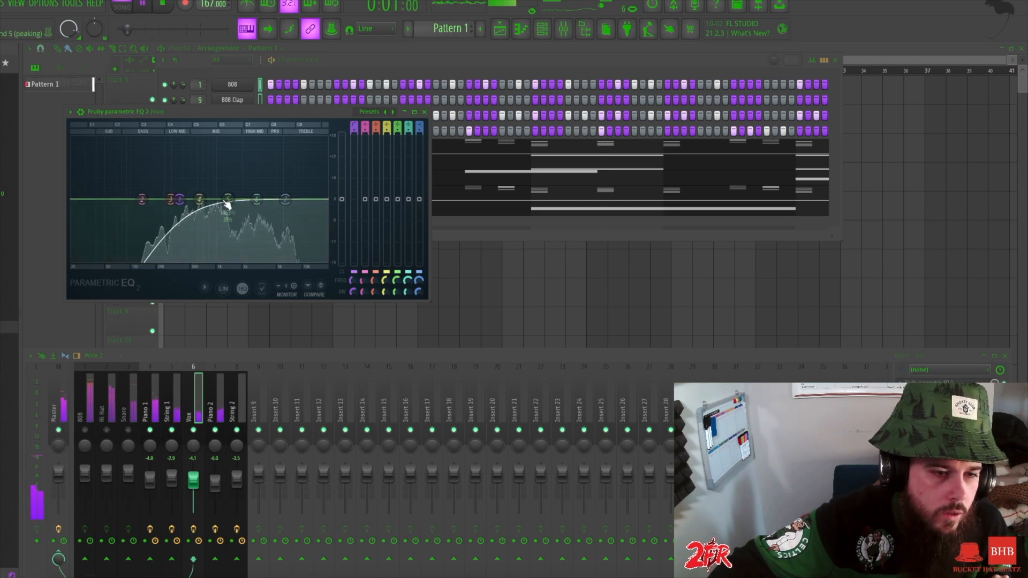
pyautogui.moveTo(257, 199); pyautogui.dragTo(266, 190)
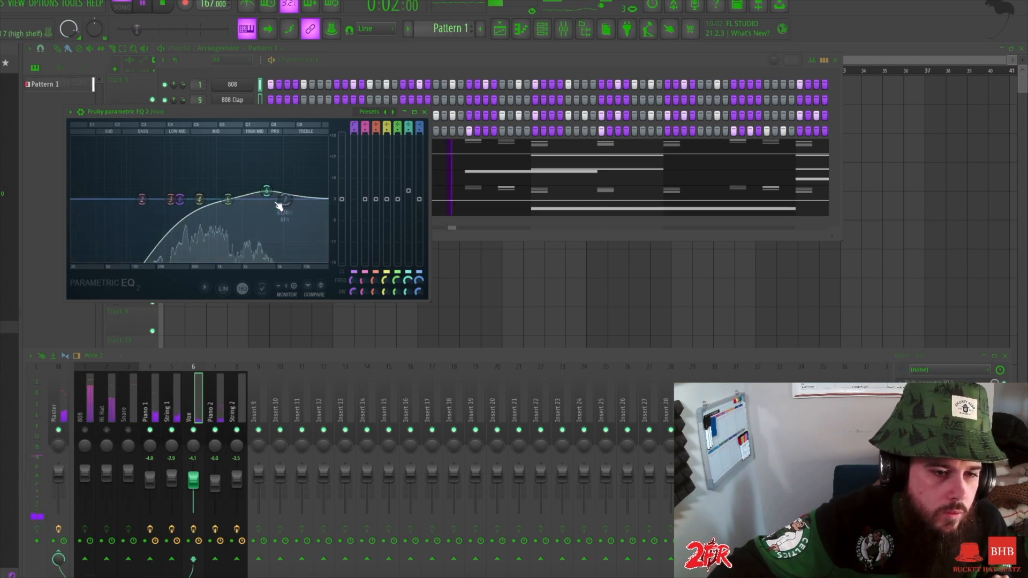
pyautogui.click(424, 112)
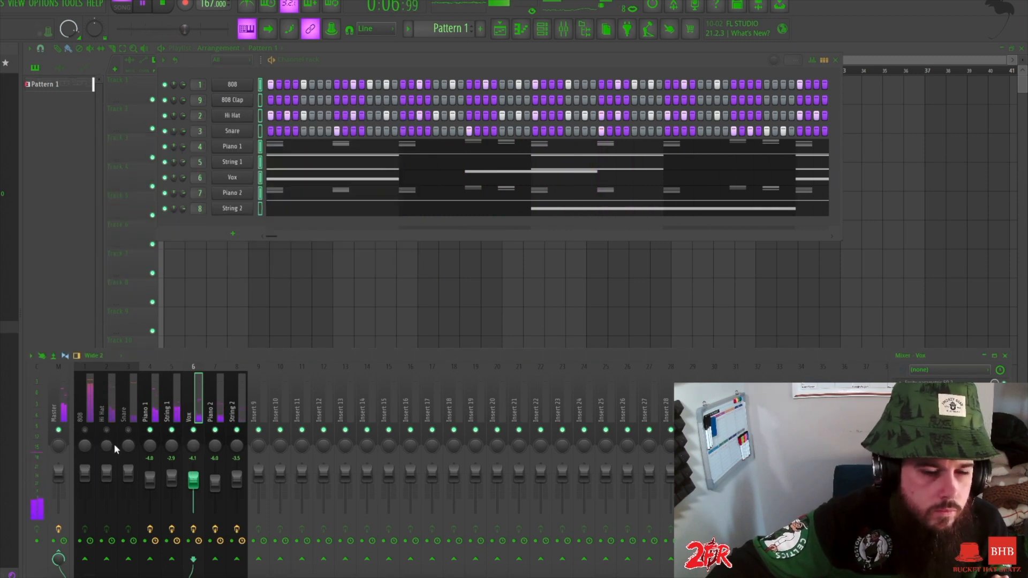
# - Stop playback, route the Piano 1 through String 2 mixer tracks to Insert 20 only, and select Insert 20
pyautogui.press('space')
pyautogui.moveTo(153, 365); pyautogui.dragTo(241, 368)
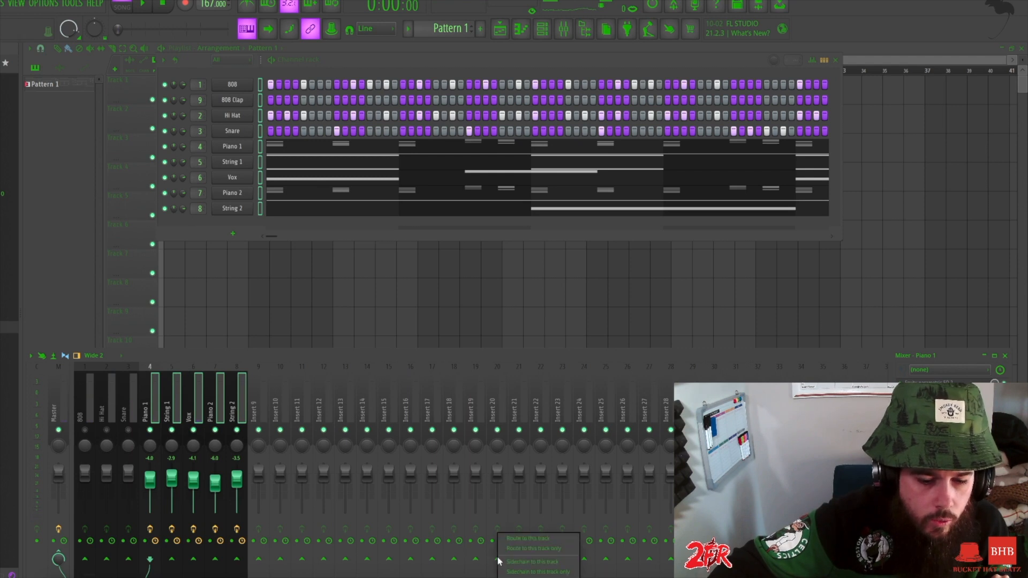
pyautogui.click(497, 559)
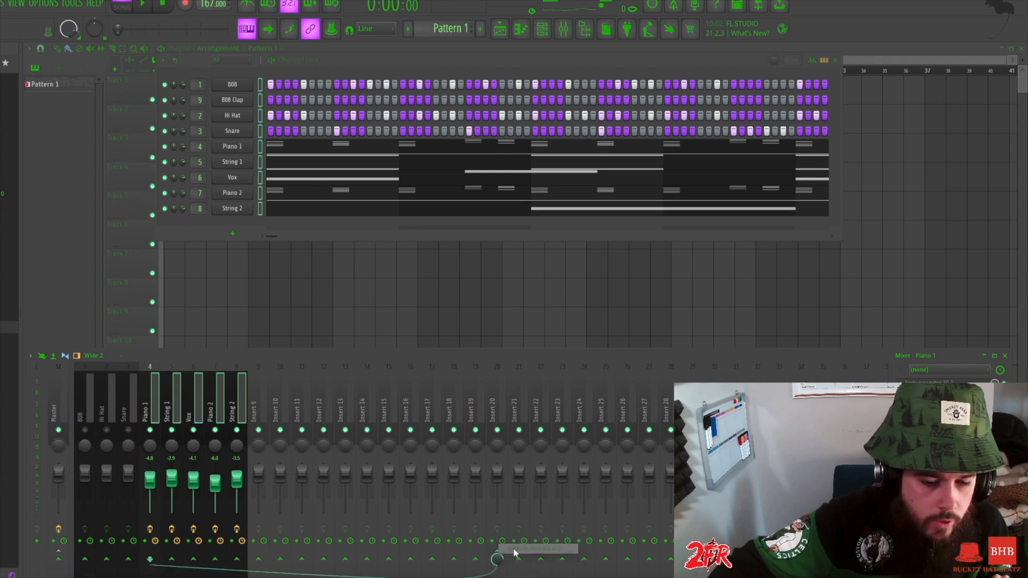
pyautogui.click(499, 375)
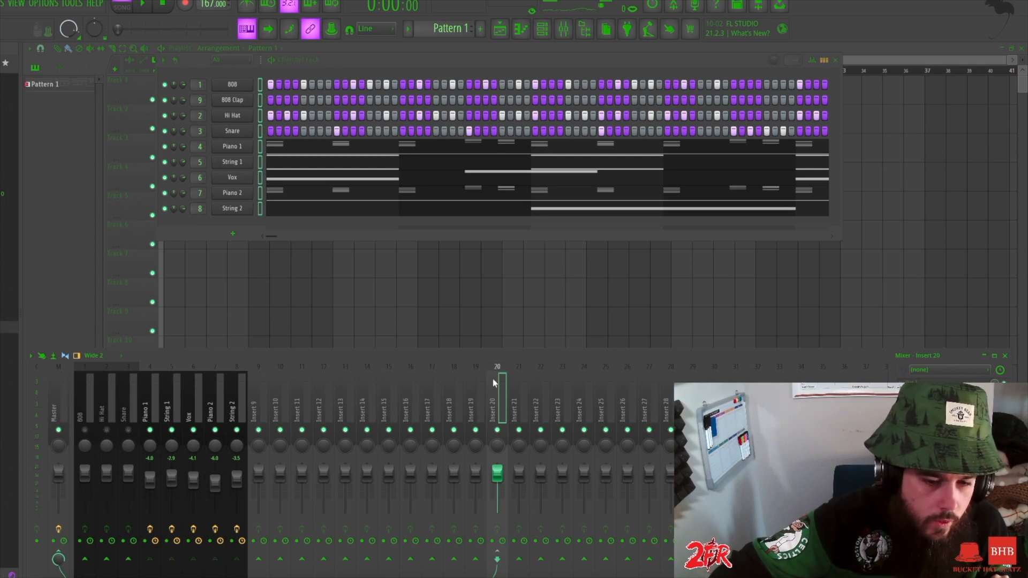
# - Add Fruity Compressor to Insert 20 with the Leveler 1 preset and its gain set to 4.0 dB
pyautogui.click(948, 370)
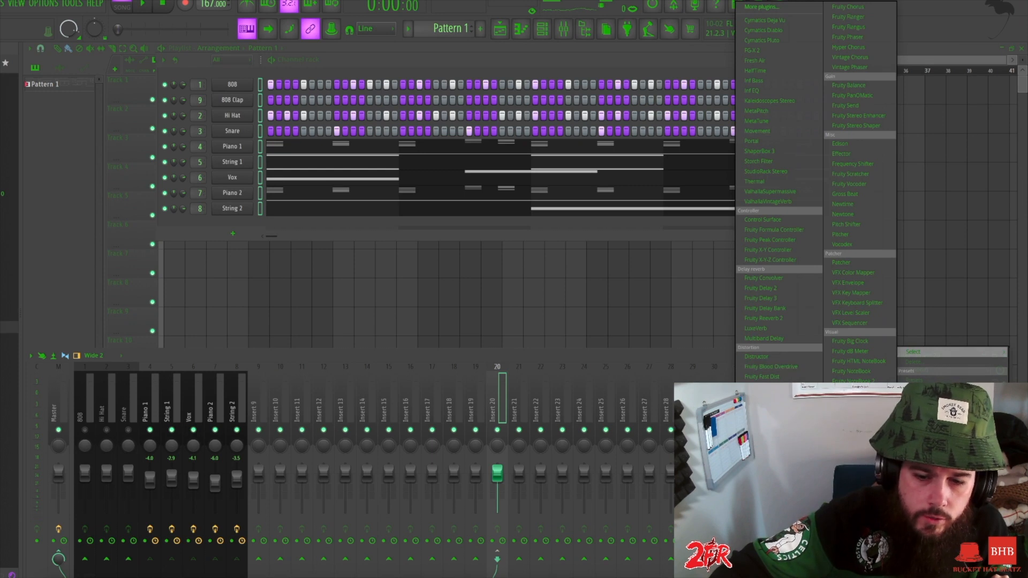
pyautogui.click(765, 425)
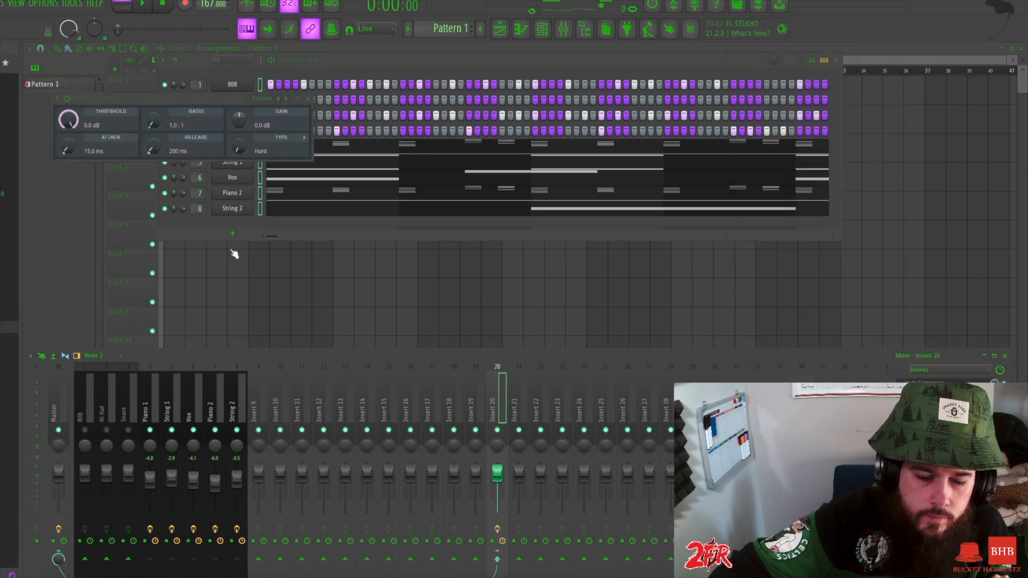
pyautogui.click(286, 99)
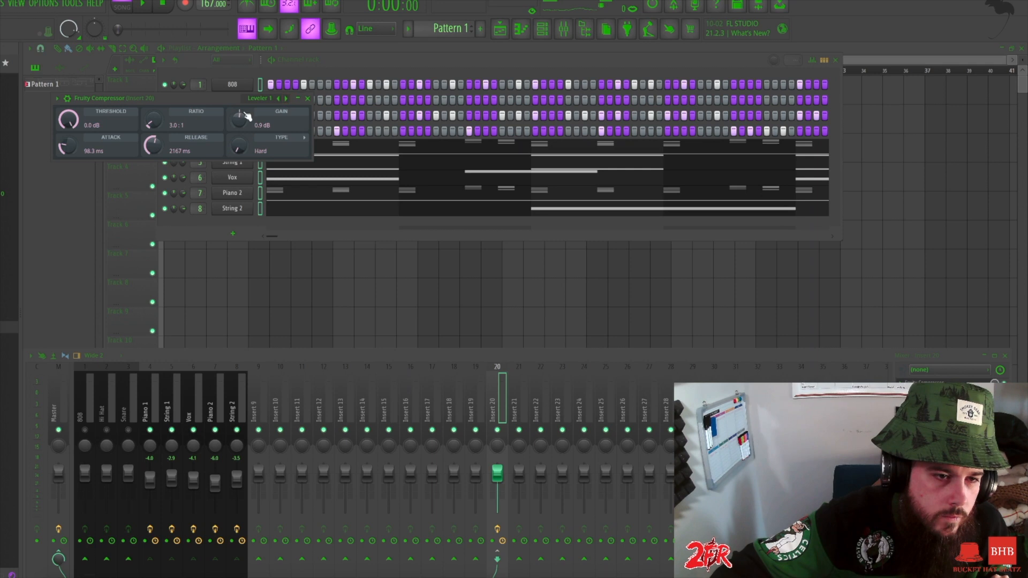
pyautogui.press('space')
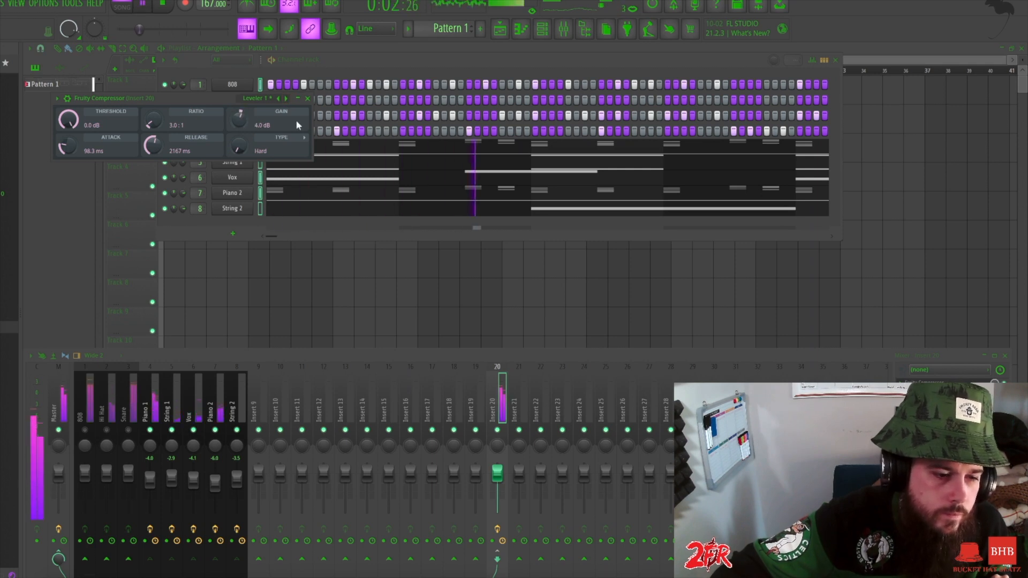
pyautogui.click(307, 98)
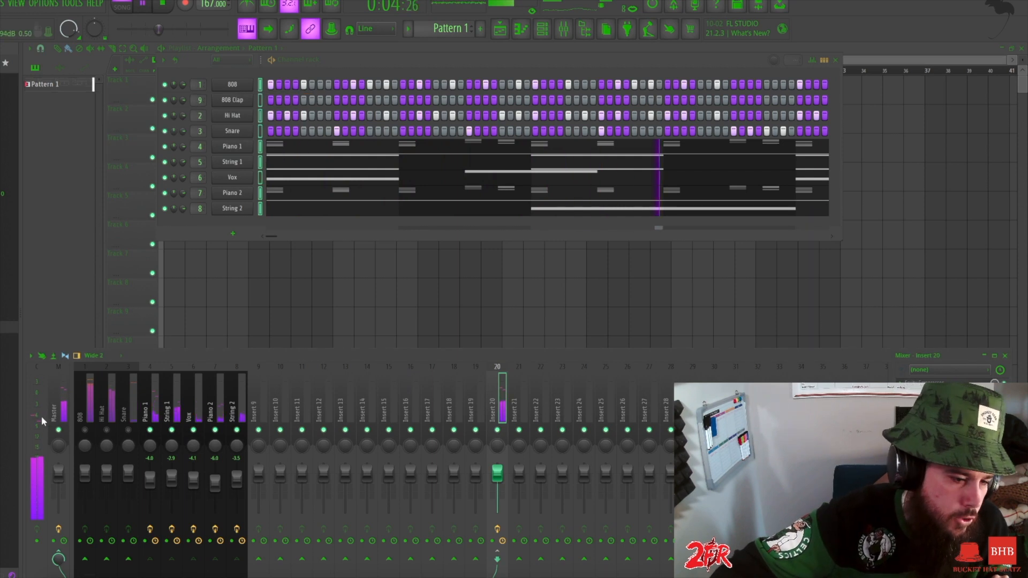
# - Balance the melody bus against the drums during playback, setting the Insert 20 fader to -4.9 dB
pyautogui.press('space')
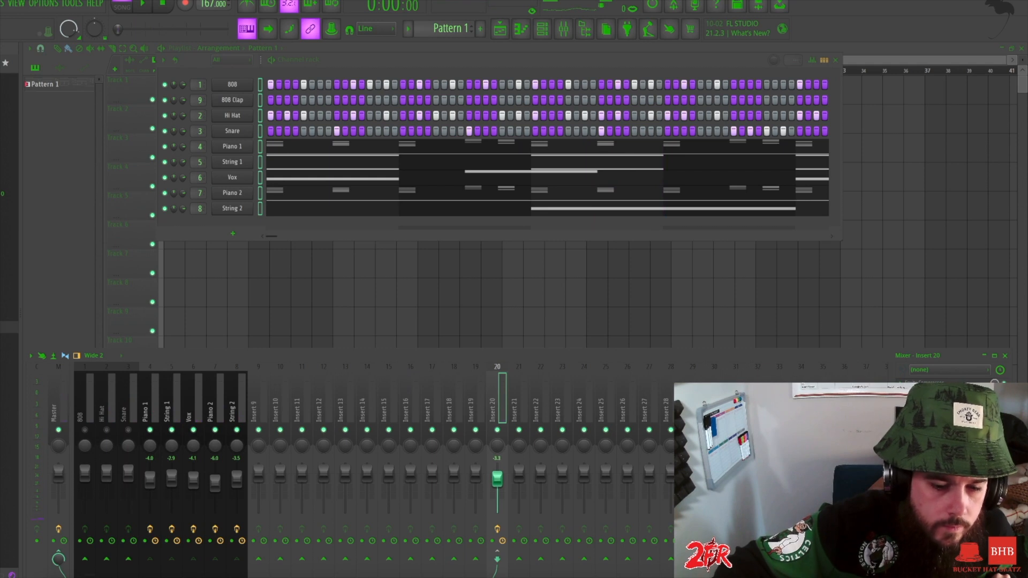
pyautogui.press('space')
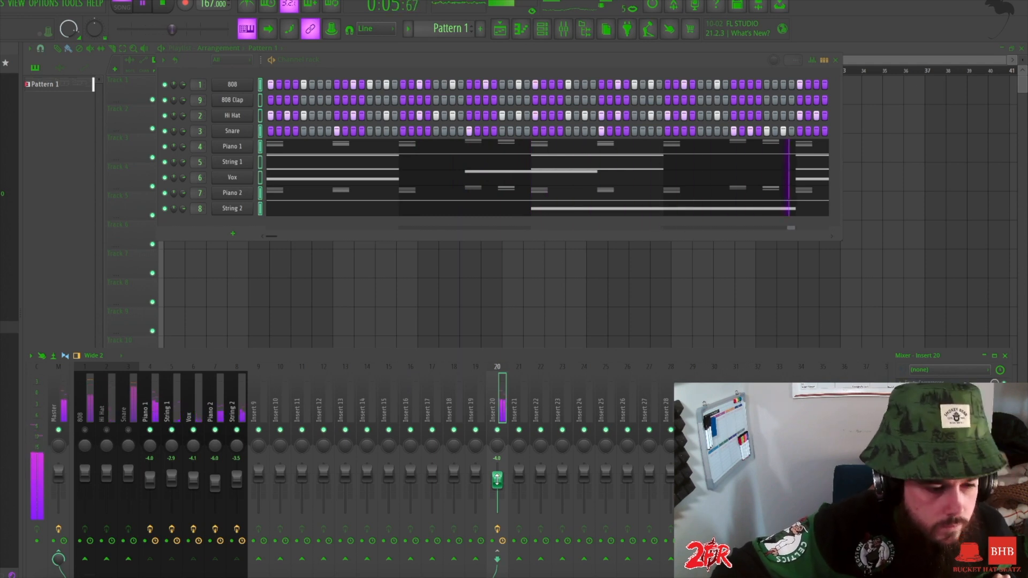
pyautogui.moveTo(497, 480); pyautogui.dragTo(497, 480)
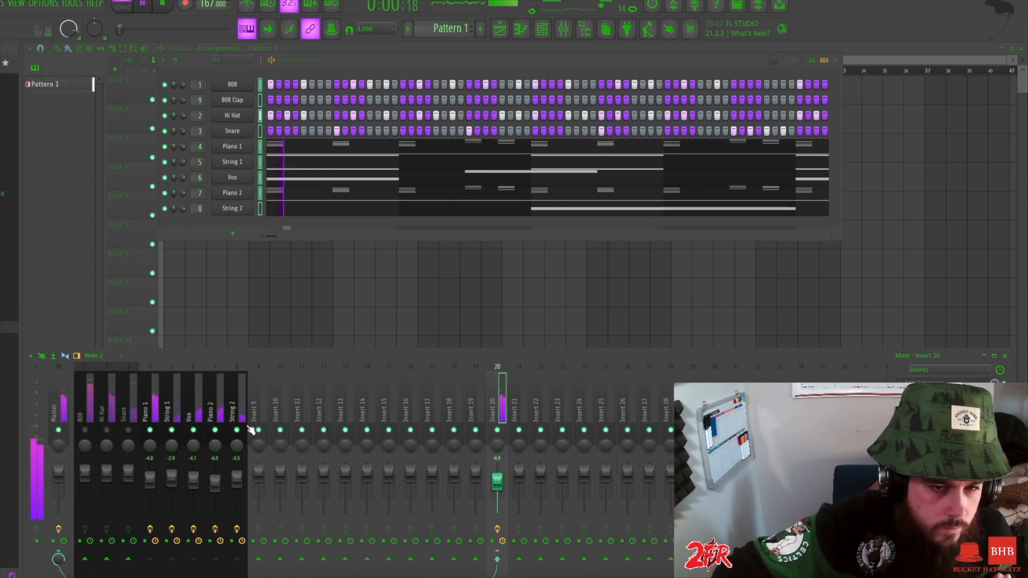
pyautogui.press('space')
# - Enable the Hi Hat mixer track and add a Fruity Parametric EQ 2 to it
pyautogui.click(100, 399)
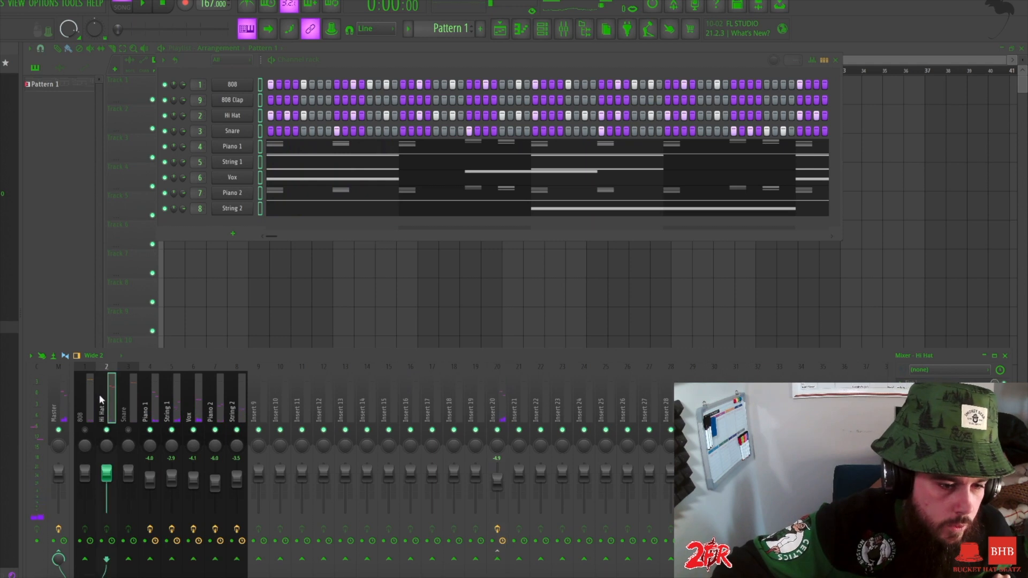
pyautogui.press('space')
pyautogui.click(902, 383)
pyautogui.moveTo(914, 352)
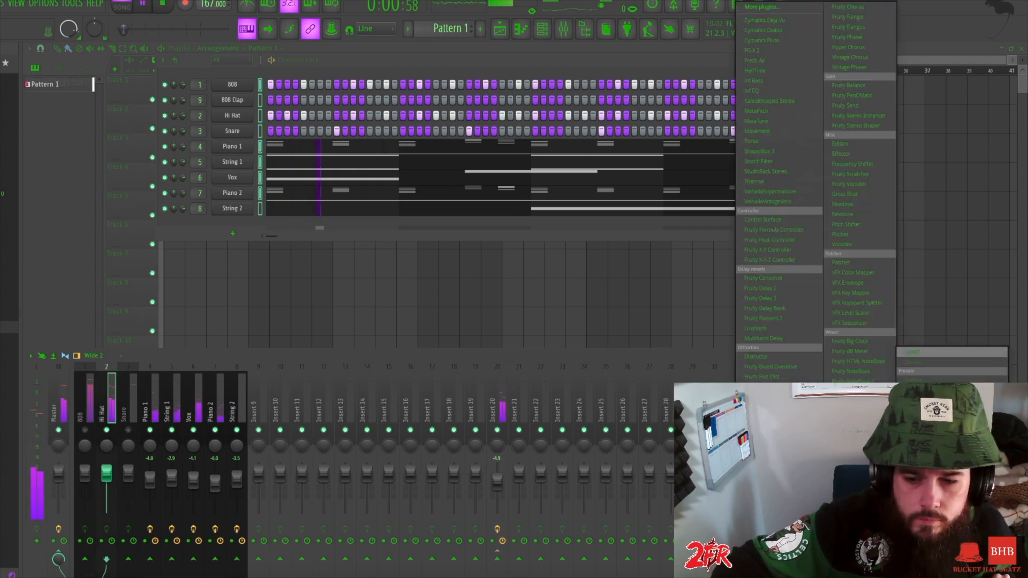
pyautogui.click(770, 561)
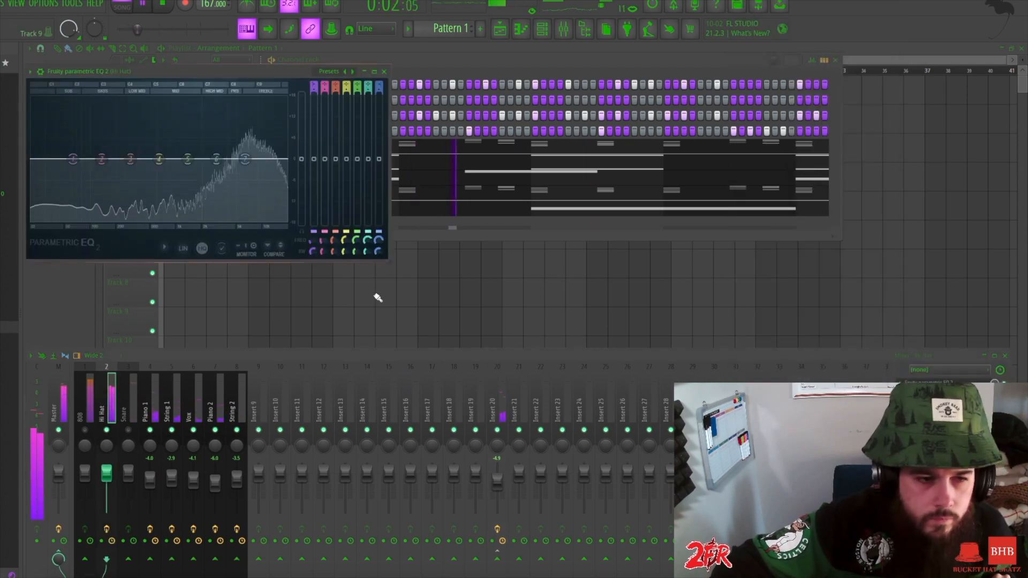
# - Make band 1 of the Hi Hat EQ a high pass and move its cutoff up into the mids
pyautogui.rightClick(72, 159)
pyautogui.moveTo(92, 188)
pyautogui.click(127, 217)
pyautogui.press('space')
pyautogui.moveTo(72, 159); pyautogui.dragTo(160, 159)
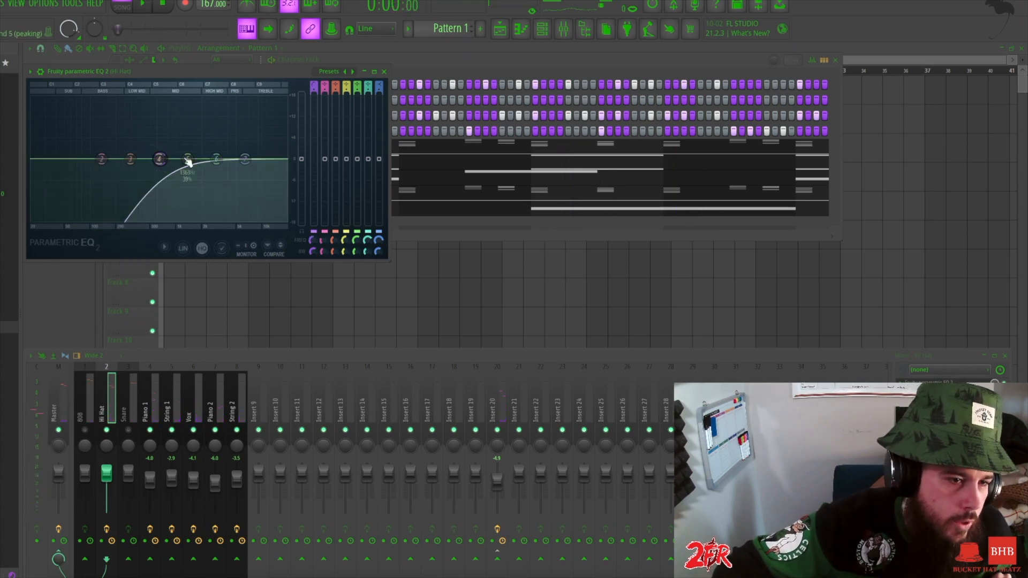
# - Cut bands 6 and 7 in the Hi Hat EQ's treble, shift the high pass slightly higher, and close the EQ
pyautogui.moveTo(245, 159)
pyautogui.mouseDown()
pyautogui.moveTo(278, 173)
pyautogui.moveTo(248, 166)
pyautogui.moveTo(257, 166)
pyautogui.mouseUp()
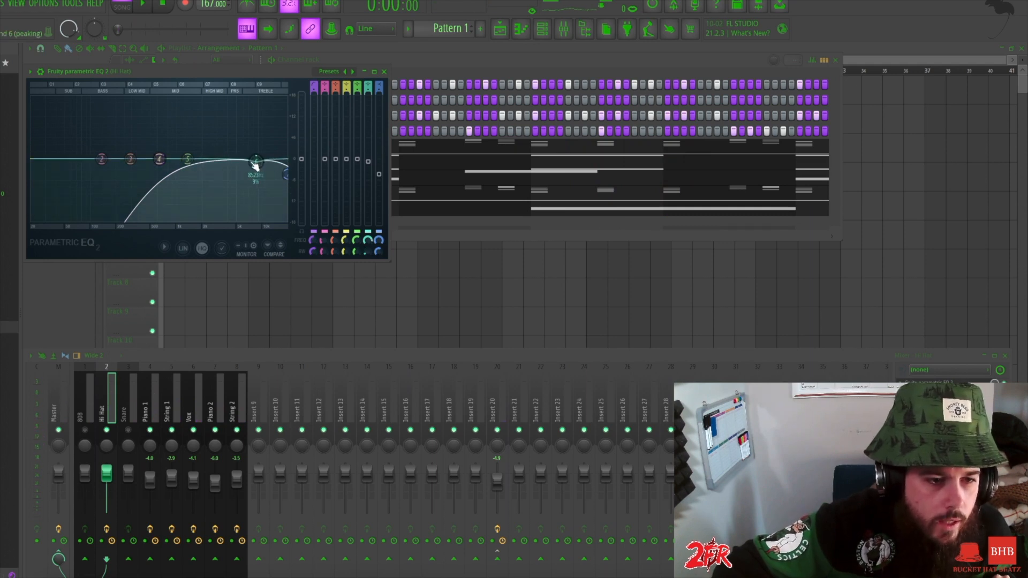
pyautogui.press('space')
pyautogui.moveTo(256, 163); pyautogui.dragTo(250, 170)
pyautogui.moveTo(159, 159); pyautogui.dragTo(179, 159)
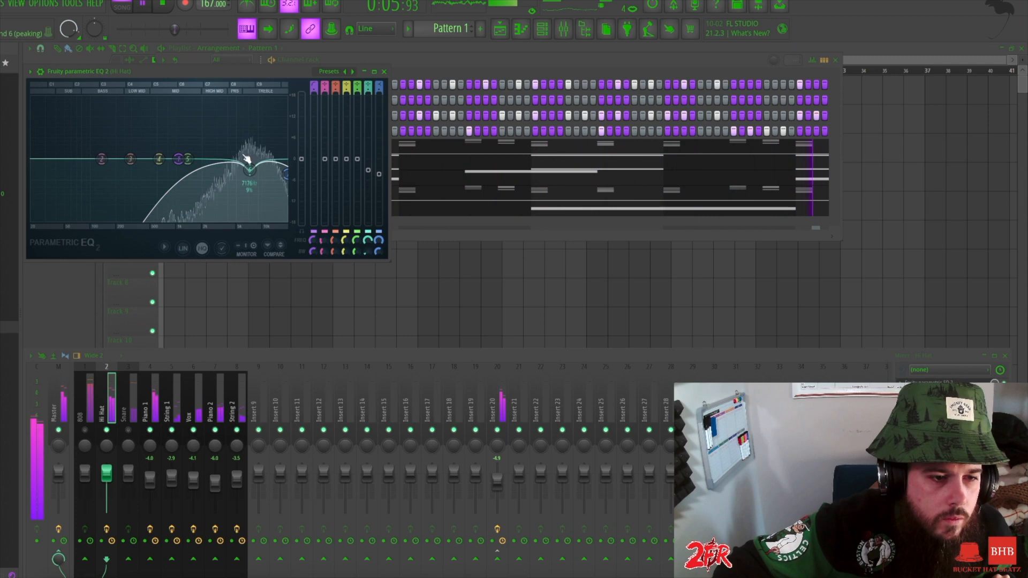
pyautogui.moveTo(287, 174); pyautogui.dragTo(283, 183)
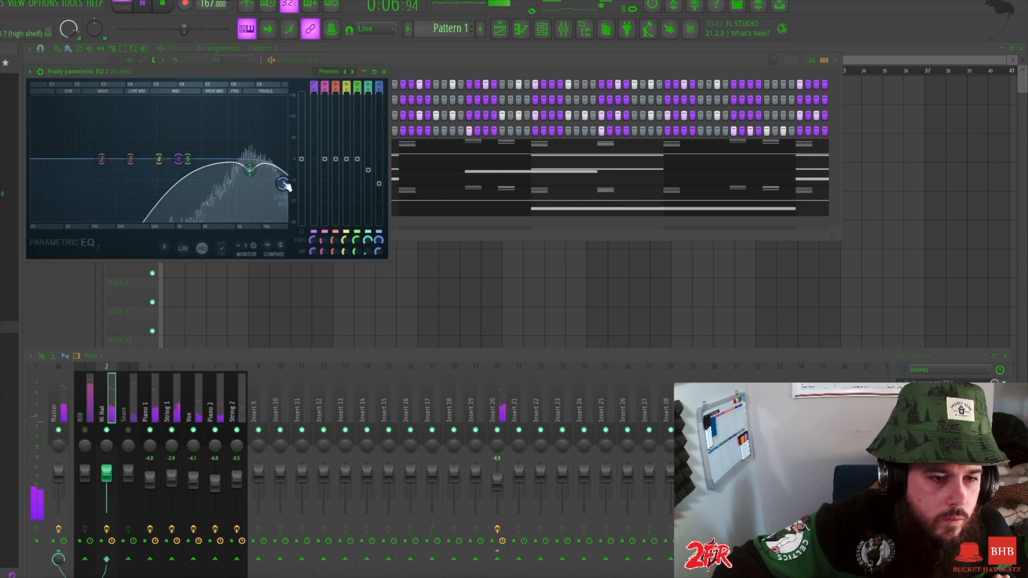
pyautogui.click(383, 71)
# - Lower the Hi Hat mixer fader to -3.6 dB while checking it in playback
pyautogui.press('space')
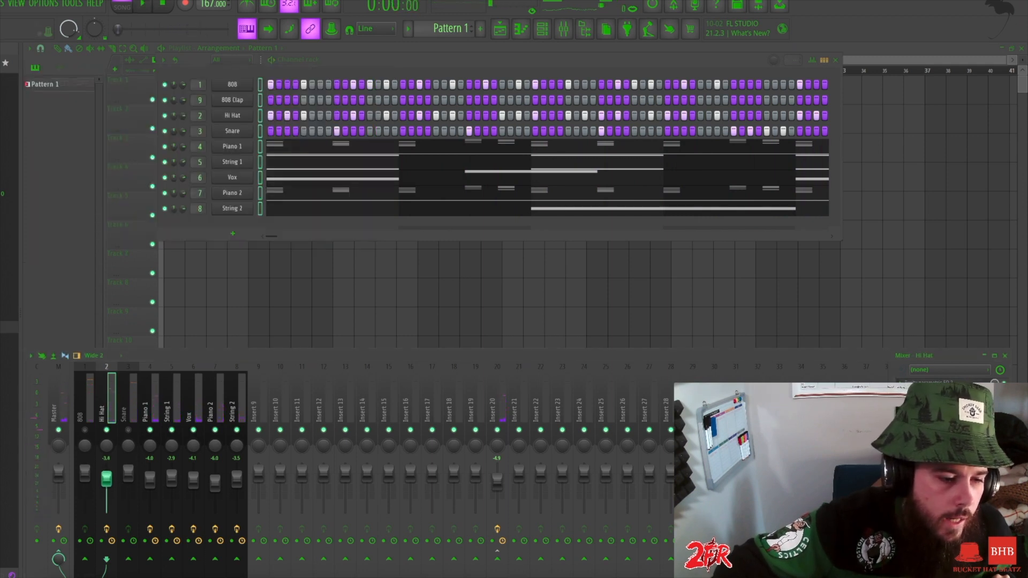
pyautogui.press('space')
pyautogui.moveTo(107, 479); pyautogui.dragTo(107, 480)
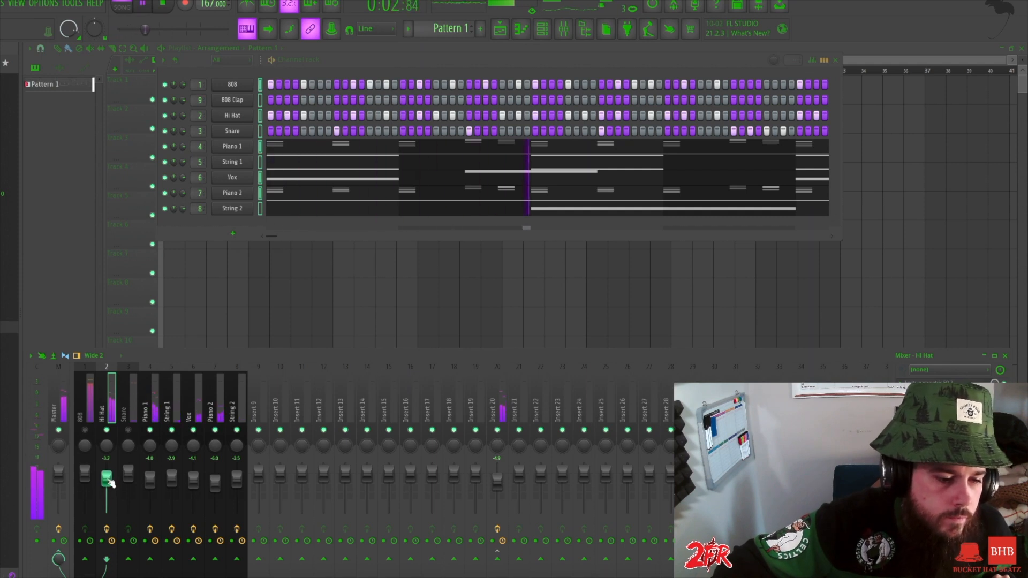
pyautogui.press('space')
# - Enable the Snare mixer track and add a Fruity Parametric EQ 2 to it
pyautogui.click(128, 429)
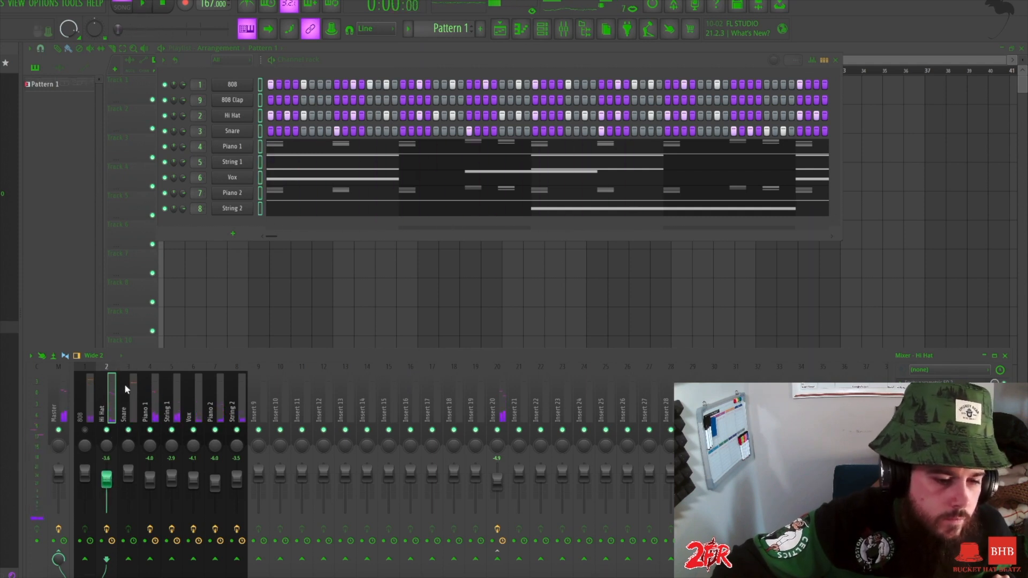
pyautogui.click(127, 391)
pyautogui.press('space')
pyautogui.click(901, 383)
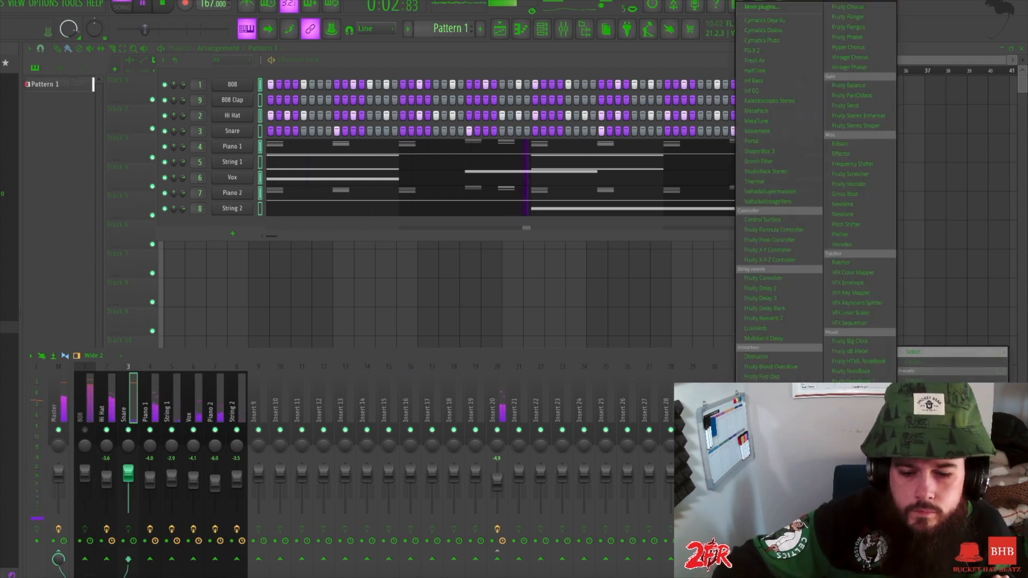
pyautogui.click(771, 562)
# - Make band 1 of the Snare EQ a high pass and raise its cutoff into the bass range
pyautogui.press('space')
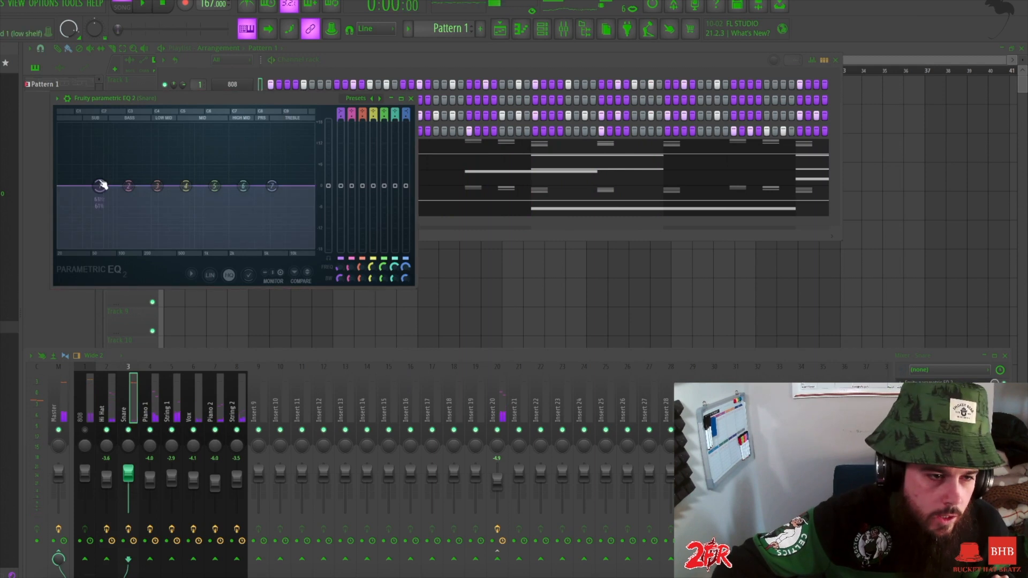
pyautogui.rightClick(100, 186)
pyautogui.moveTo(122, 214)
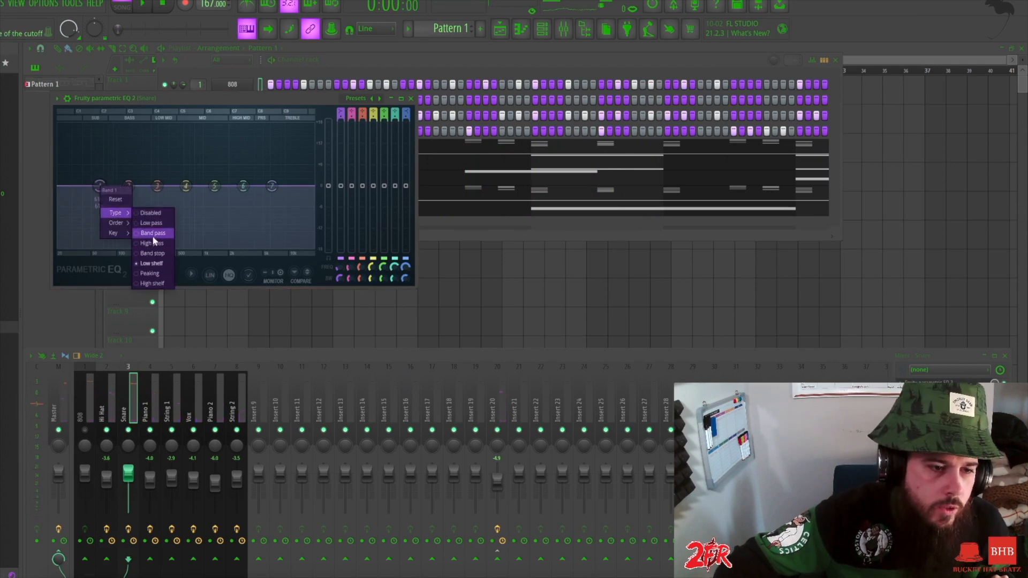
pyautogui.click(151, 233)
pyautogui.press('space')
pyautogui.moveTo(102, 187); pyautogui.dragTo(136, 186)
# - Boost band 6 and slightly lower the high-shelf band 7 of the Snare EQ, and close it
pyautogui.moveTo(272, 186)
pyautogui.mouseDown()
pyautogui.moveTo(247, 179)
pyautogui.moveTo(261, 174)
pyautogui.mouseUp()
pyautogui.moveTo(275, 186); pyautogui.dragTo(306, 192)
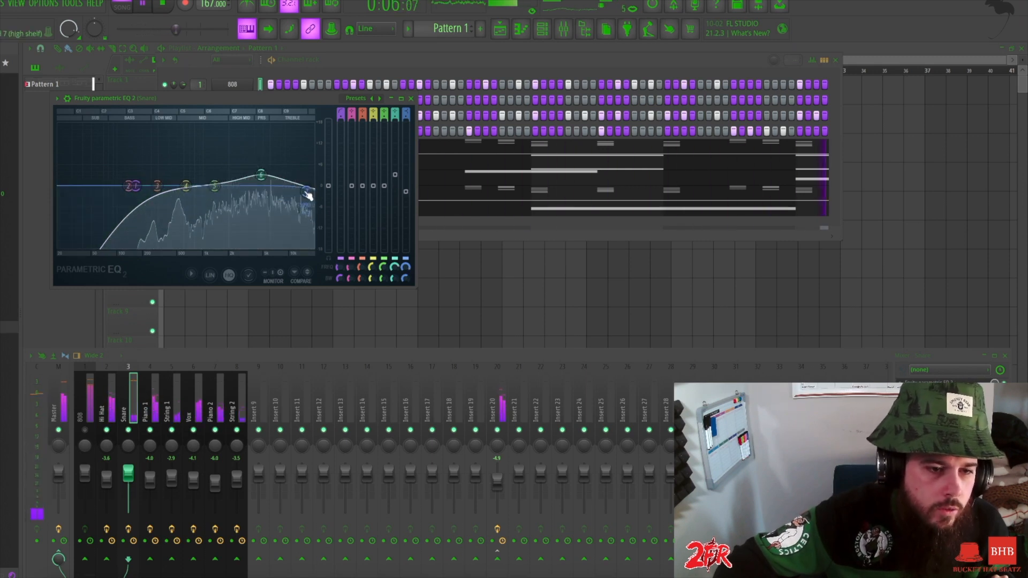
pyautogui.click(411, 98)
pyautogui.press('space')
# - Load Cymatics Diablo on the Snare track and browse its factory presets
pyautogui.click(948, 370)
pyautogui.moveTo(916, 352)
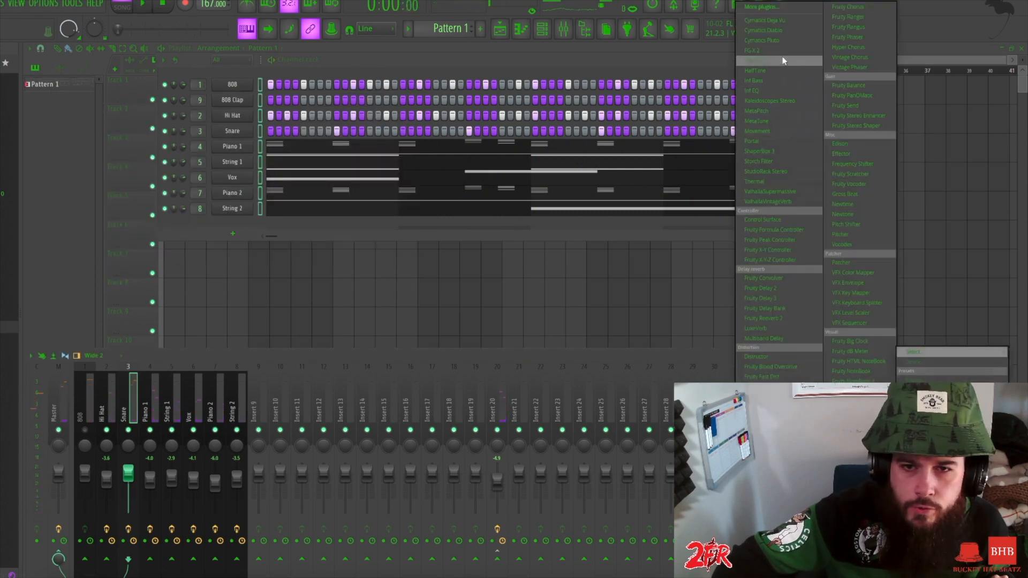
pyautogui.click(763, 32)
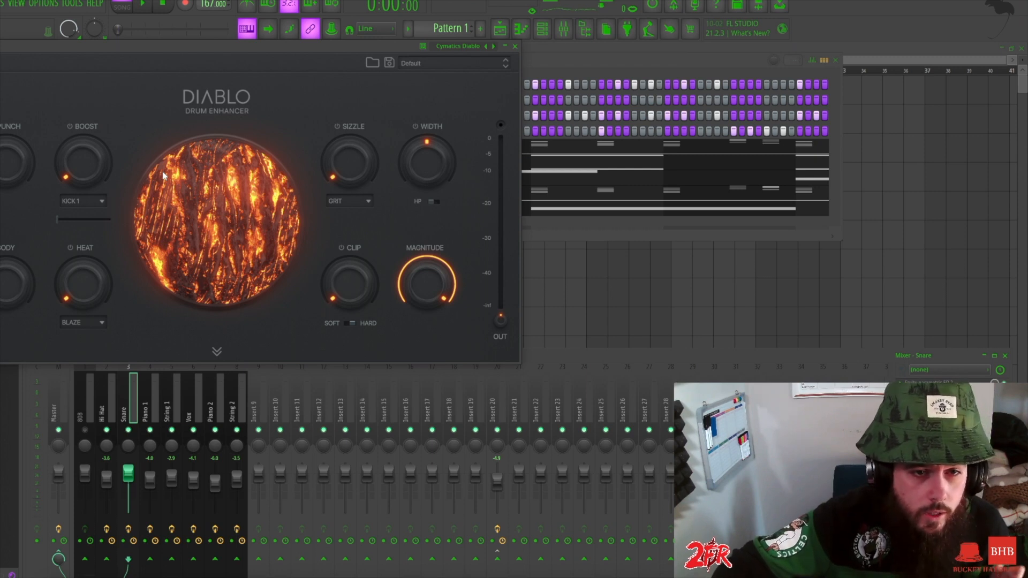
pyautogui.click(417, 63)
pyautogui.moveTo(436, 93)
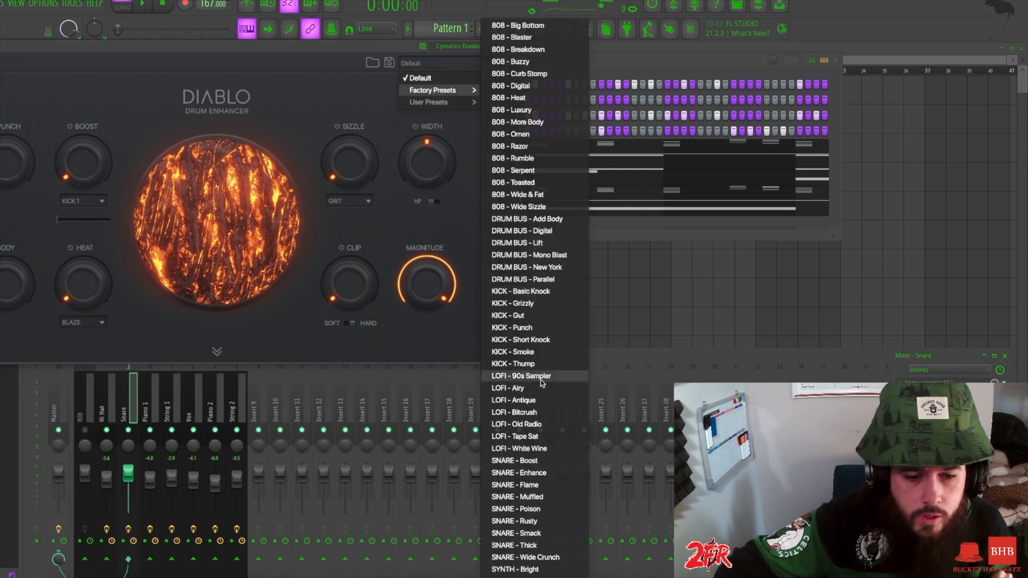
# - Keep Diablo's Default preset and set Punch to 21% and Clip to 11%
pyautogui.click(329, 123)
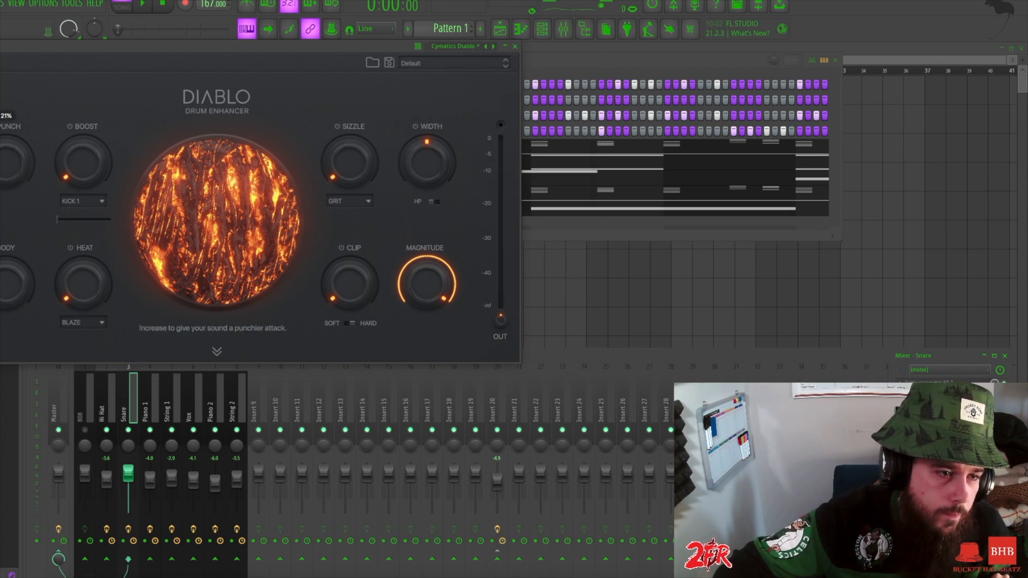
pyautogui.moveTo(363, 293); pyautogui.dragTo(363, 284)
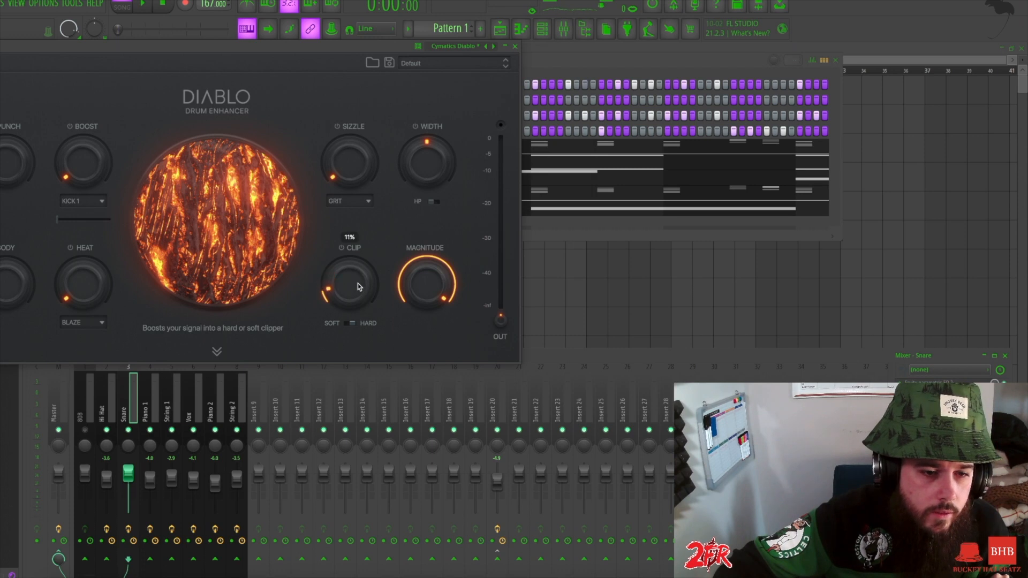
# - Raise Diablo's Mid EQ to 2 dB, lower Low and High slightly, and audition the snare in playback
pyautogui.click(218, 353)
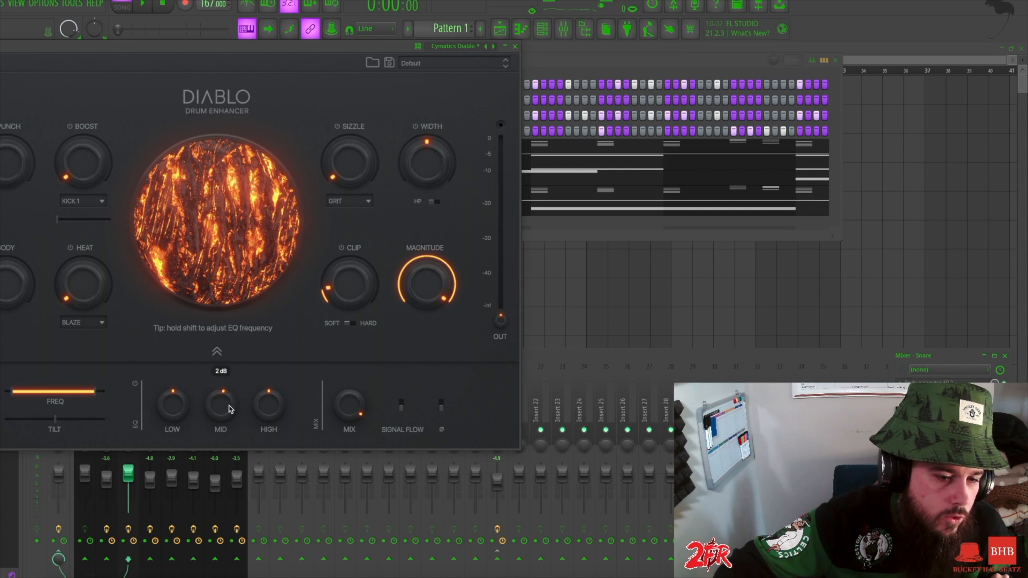
pyautogui.moveTo(177, 402); pyautogui.dragTo(178, 404)
pyautogui.moveTo(348, 404); pyautogui.dragTo(346, 412)
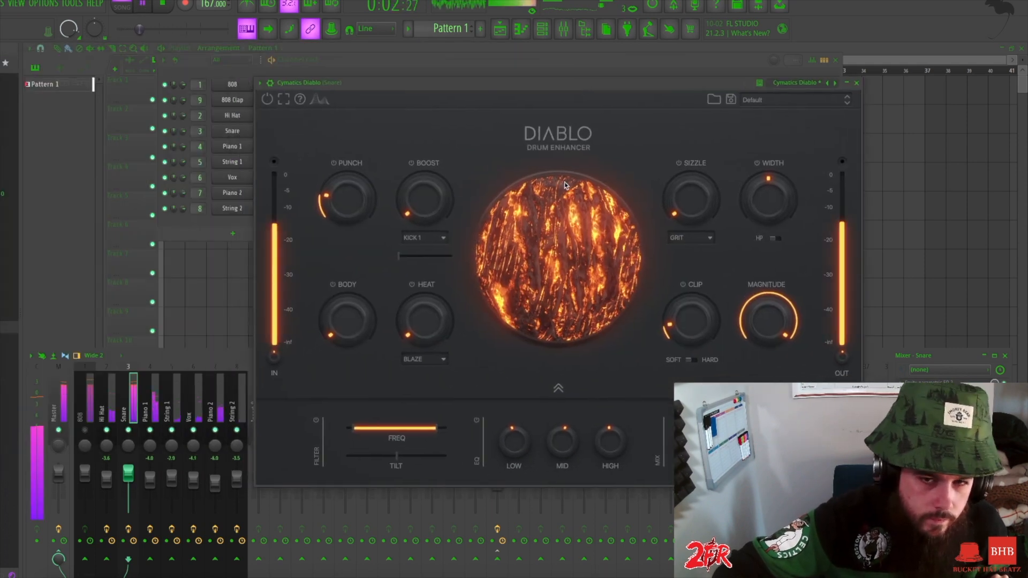
pyautogui.press('space')
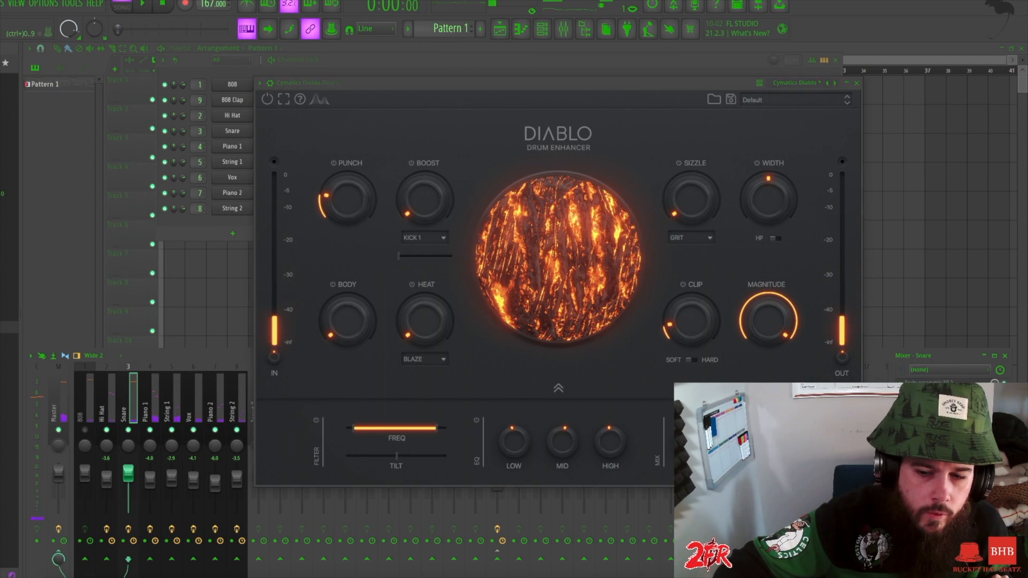
pyautogui.press('space')
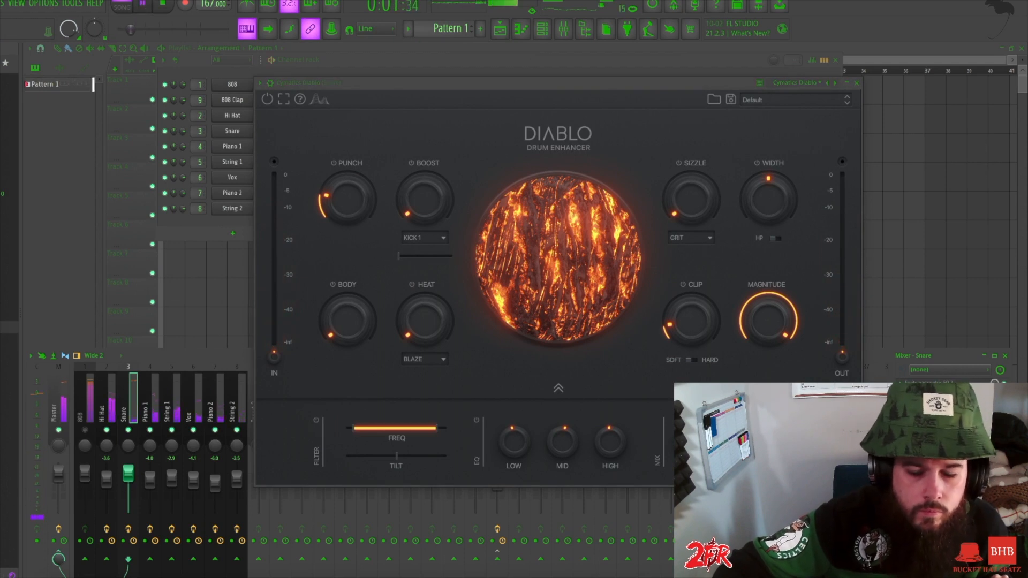
pyautogui.press('space')
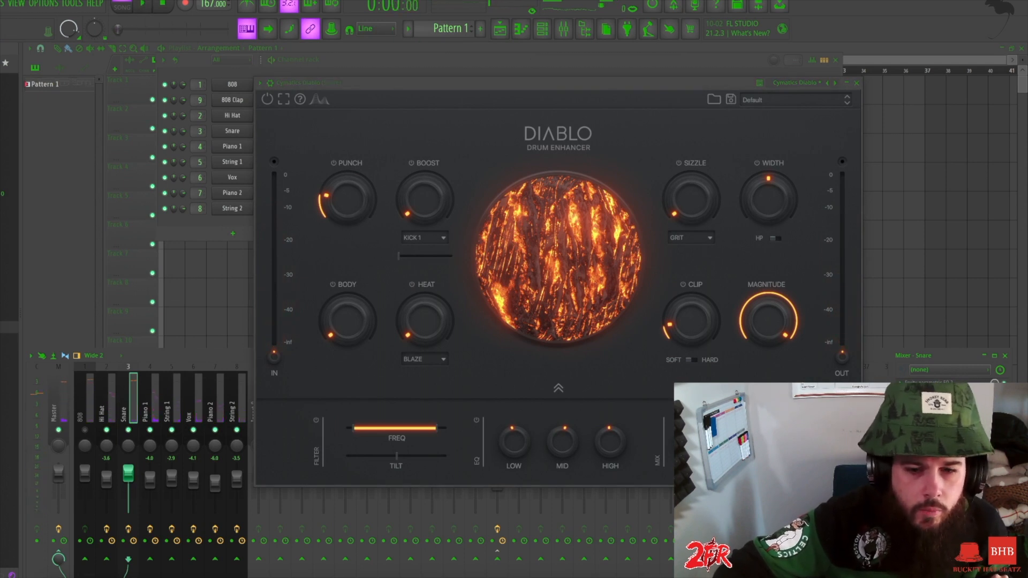
# - Slightly increase Width, raise Body and set Sizzle to around half in the Snare's Diablo during playback, and close the plugin
pyautogui.press('space')
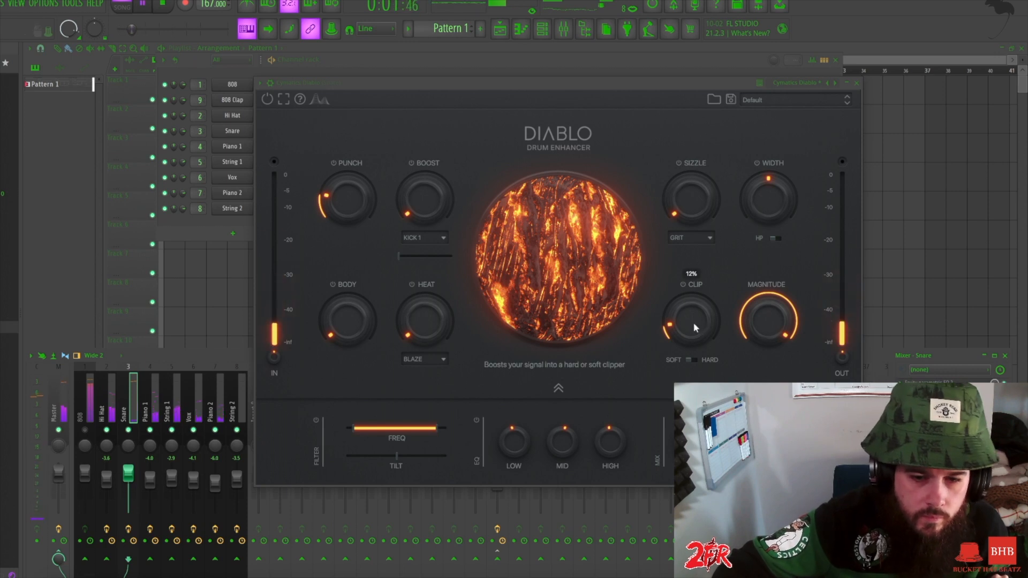
pyautogui.press('space')
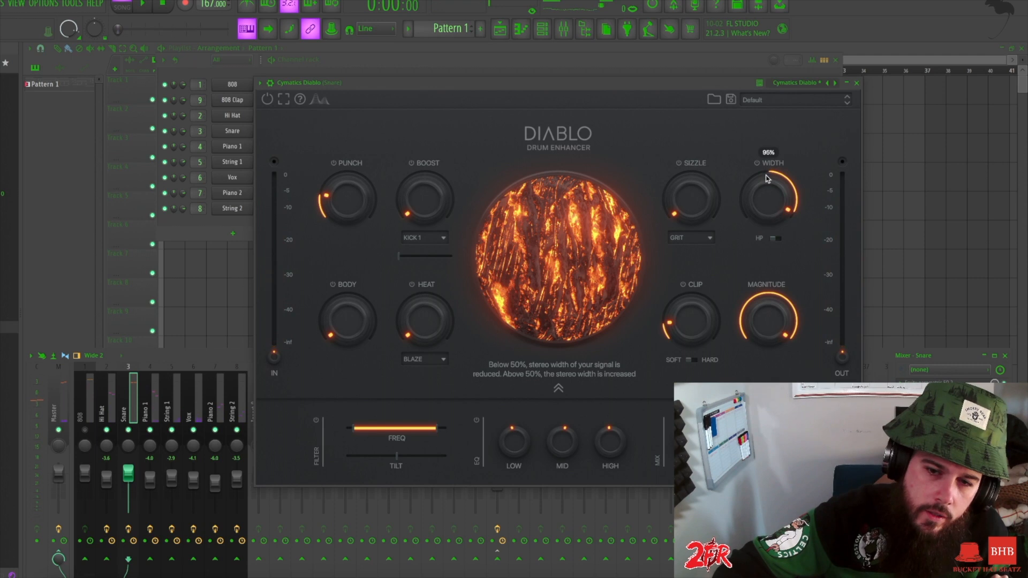
pyautogui.press('space')
pyautogui.moveTo(767, 198); pyautogui.dragTo(766, 224)
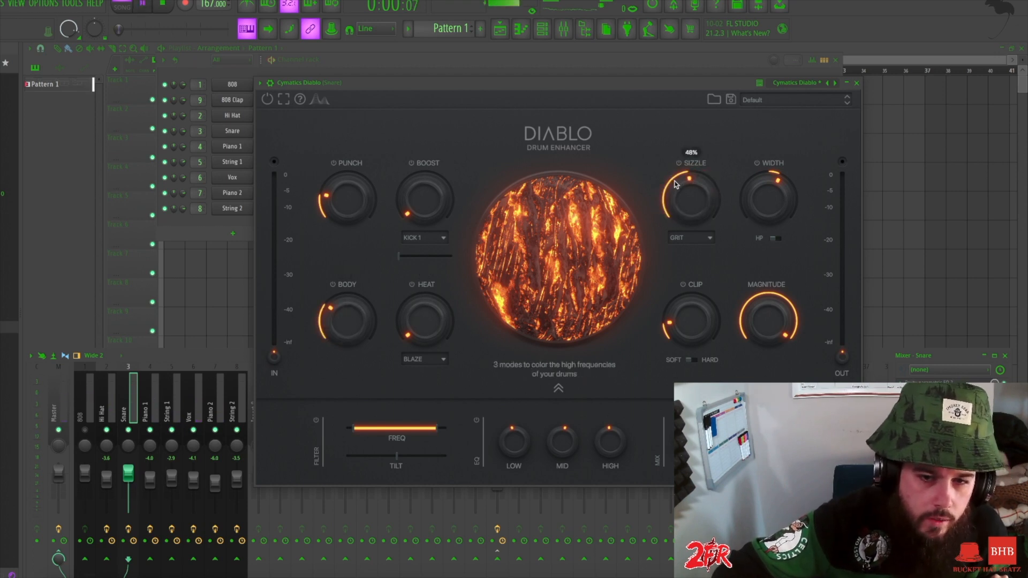
pyautogui.moveTo(677, 186); pyautogui.dragTo(678, 150)
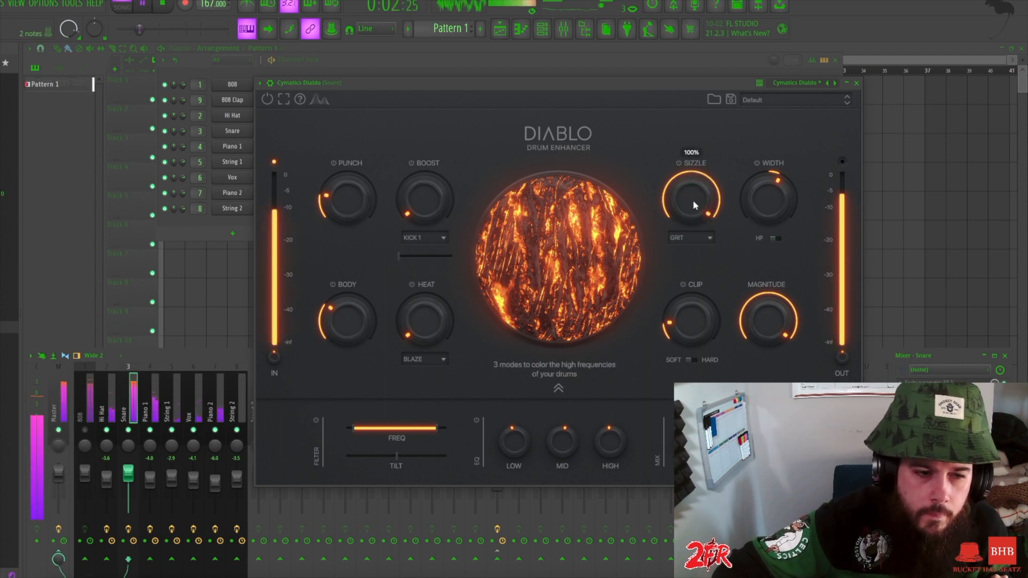
pyautogui.moveTo(691, 197); pyautogui.dragTo(683, 208)
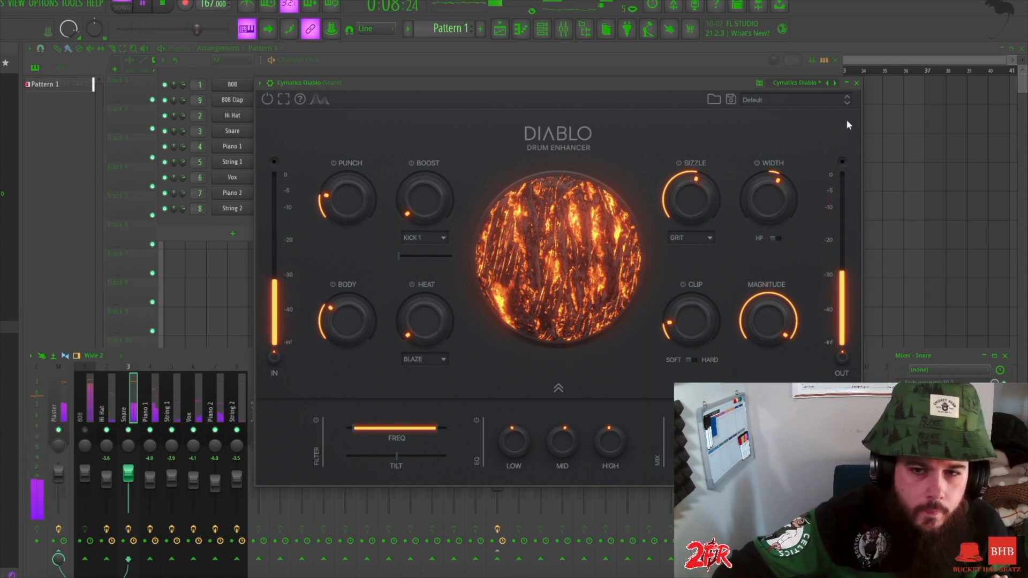
pyautogui.click(859, 84)
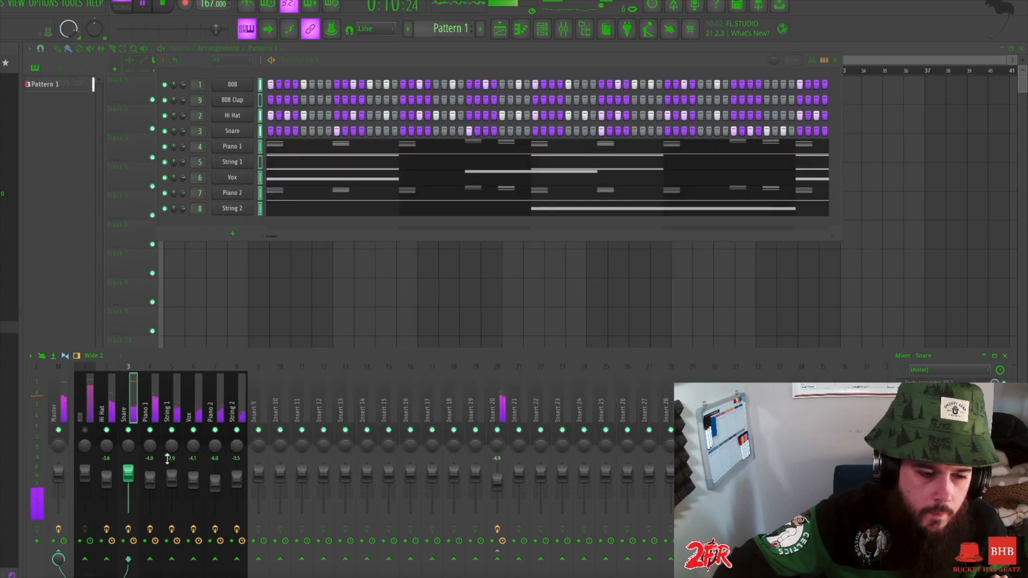
# - Lower the Snare track's level to -2.0 dB while auditioning the beat
pyautogui.press('space')
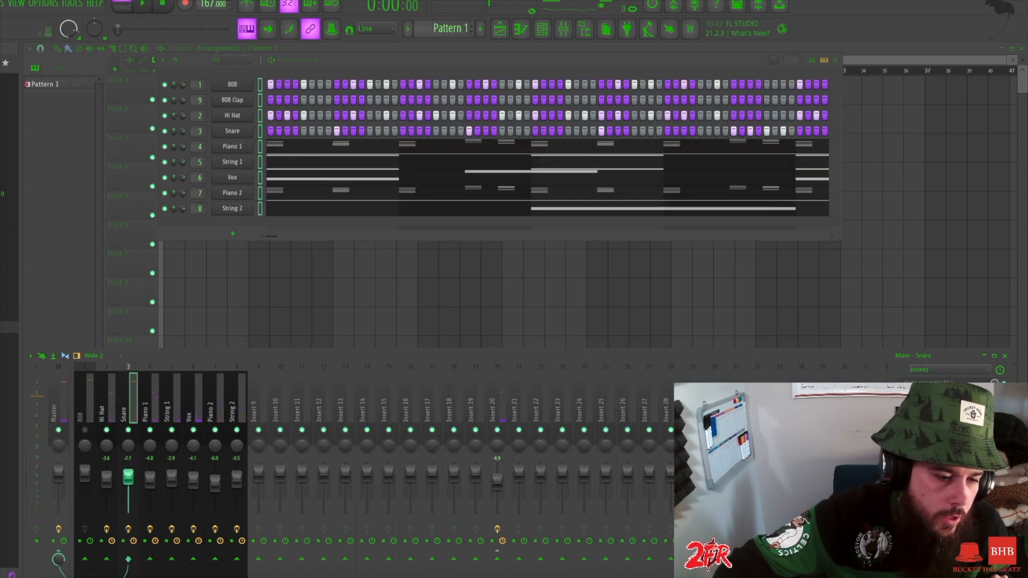
pyautogui.press('space')
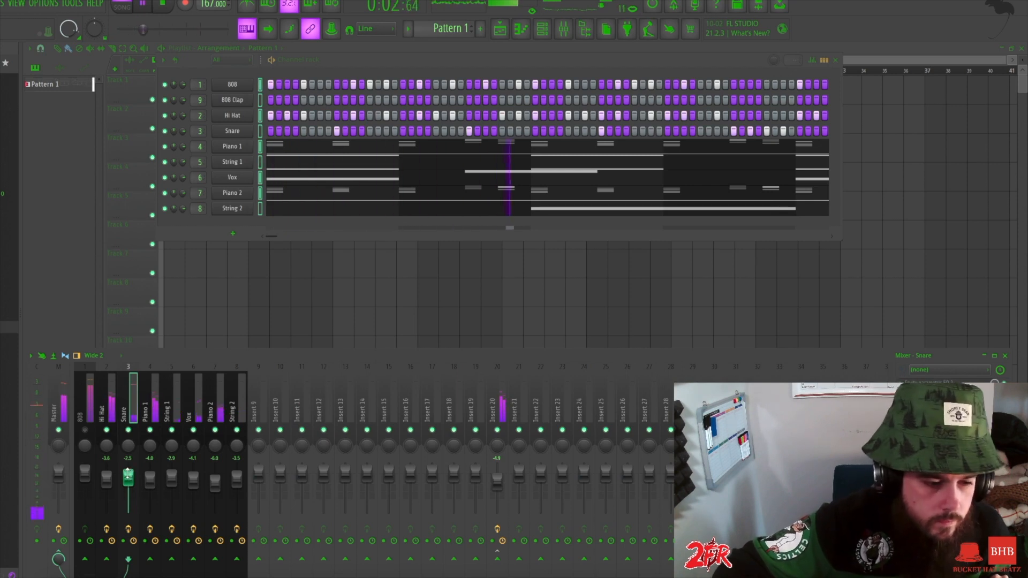
pyautogui.moveTo(128, 477); pyautogui.dragTo(128, 475)
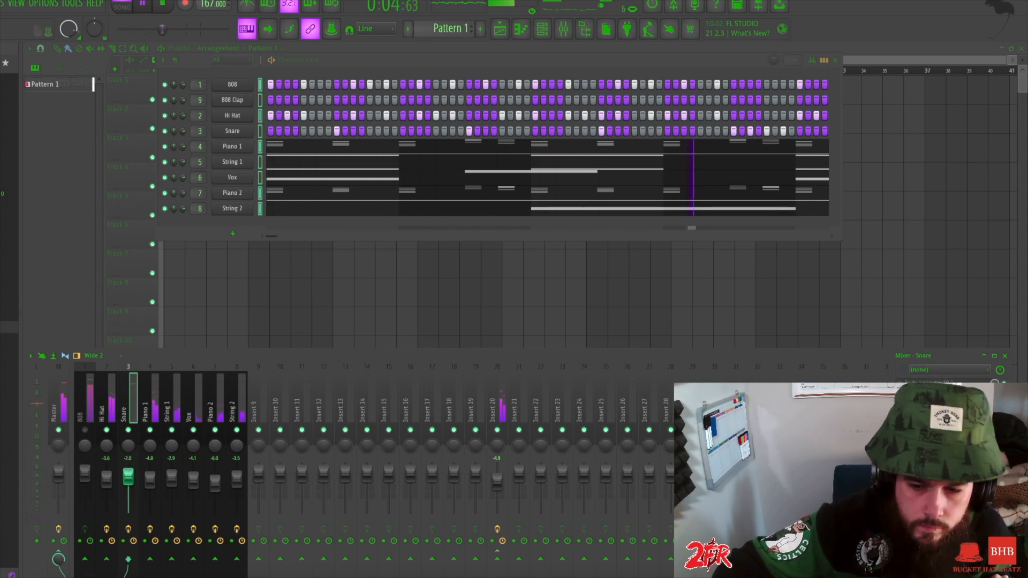
# - Add another Fruity Parametric EQ 2 to the Snare track and make band 1 a high-pass filter
pyautogui.click(901, 383)
pyautogui.click(856, 185)
pyautogui.press('space')
pyautogui.rightClick(127, 212)
pyautogui.moveTo(142, 239)
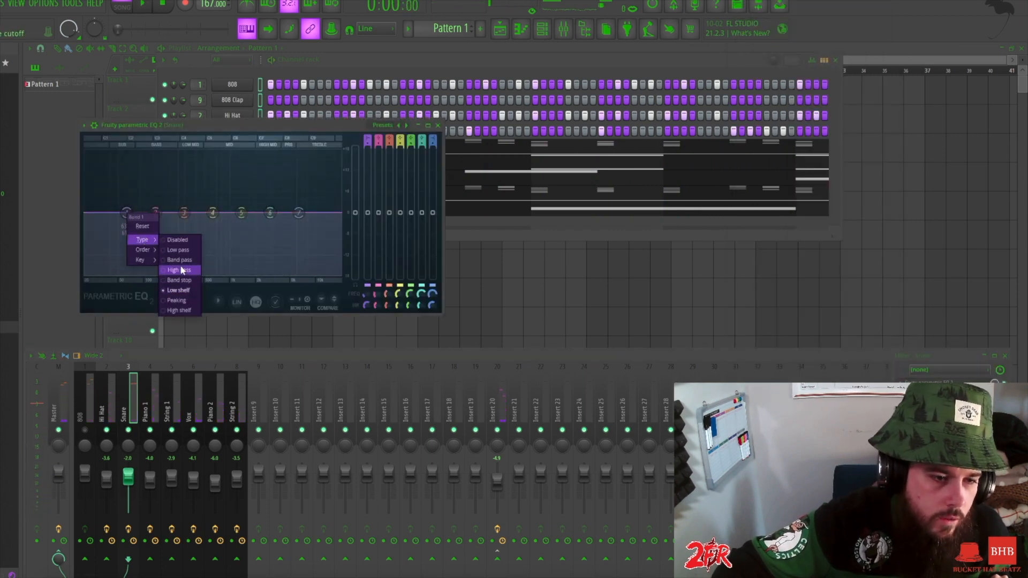
pyautogui.click(180, 270)
# - Raise the Snare EQ's high-pass cutoff and slightly reduce its upper bands, close it, and set the Snare level to -3.1 dB
pyautogui.moveTo(156, 213); pyautogui.dragTo(198, 215)
pyautogui.press('space')
pyautogui.moveTo(300, 215)
pyautogui.mouseDown()
pyautogui.moveTo(325, 218)
pyautogui.moveTo(281, 214)
pyautogui.mouseUp()
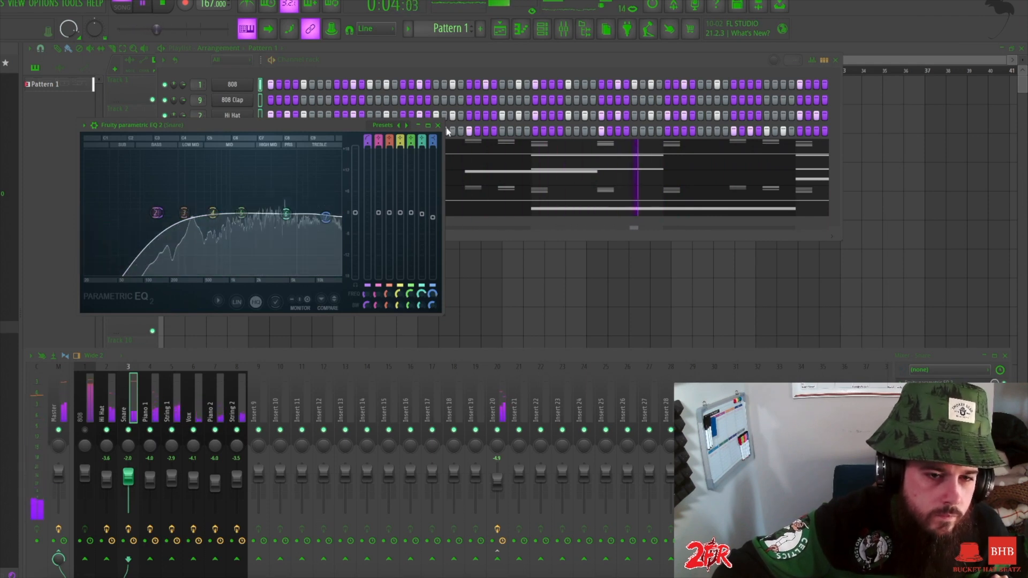
pyautogui.click(438, 126)
pyautogui.moveTo(129, 474); pyautogui.dragTo(128, 476)
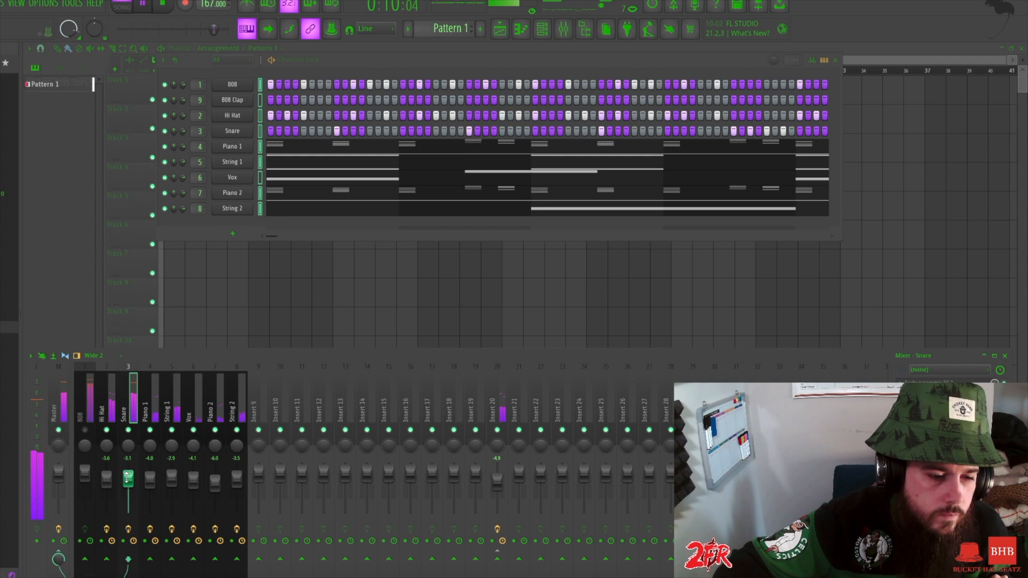
# - Add Fruity Parametric EQ 2 to the 808 track, make band 7 a low-pass filter, and lower its cutoff frequency
pyautogui.click(86, 423)
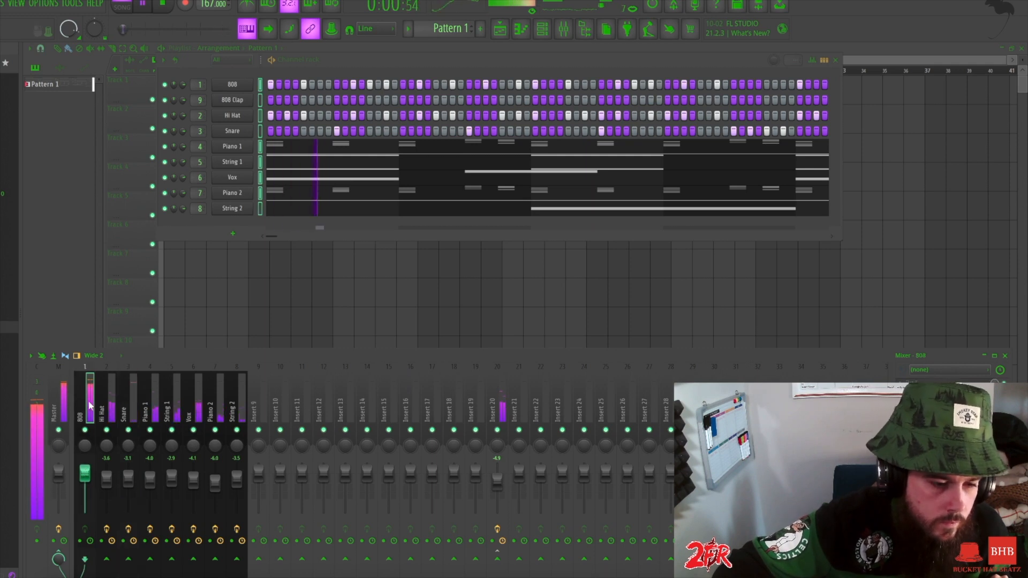
pyautogui.click(901, 384)
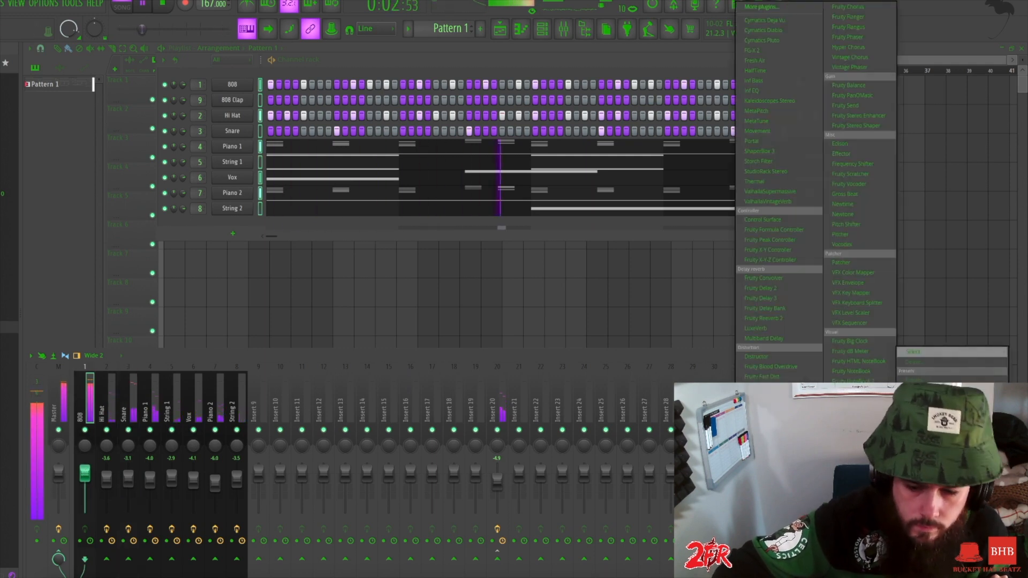
pyautogui.click(770, 541)
pyautogui.press('space')
pyautogui.rightClick(299, 213)
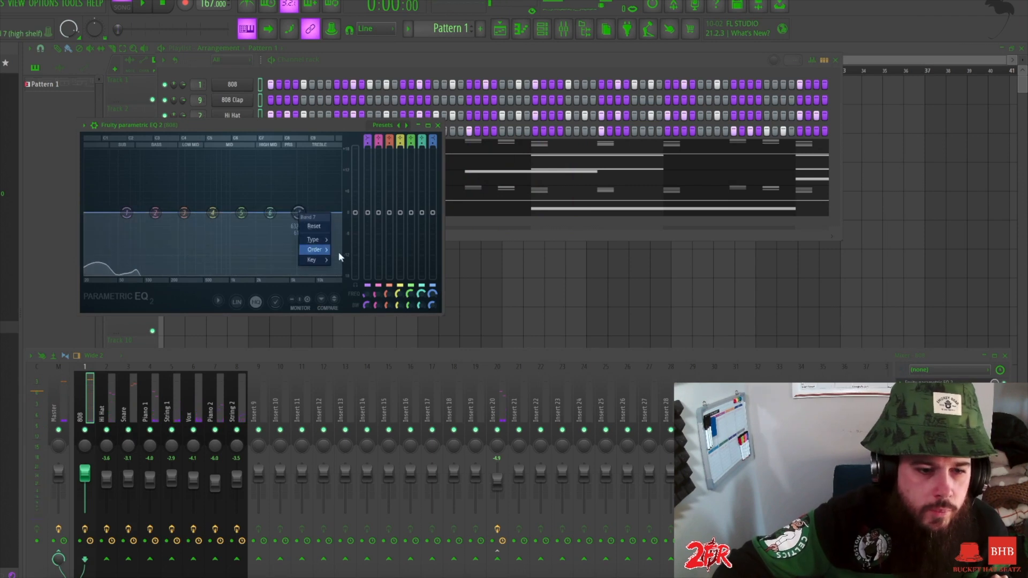
pyautogui.click(347, 269)
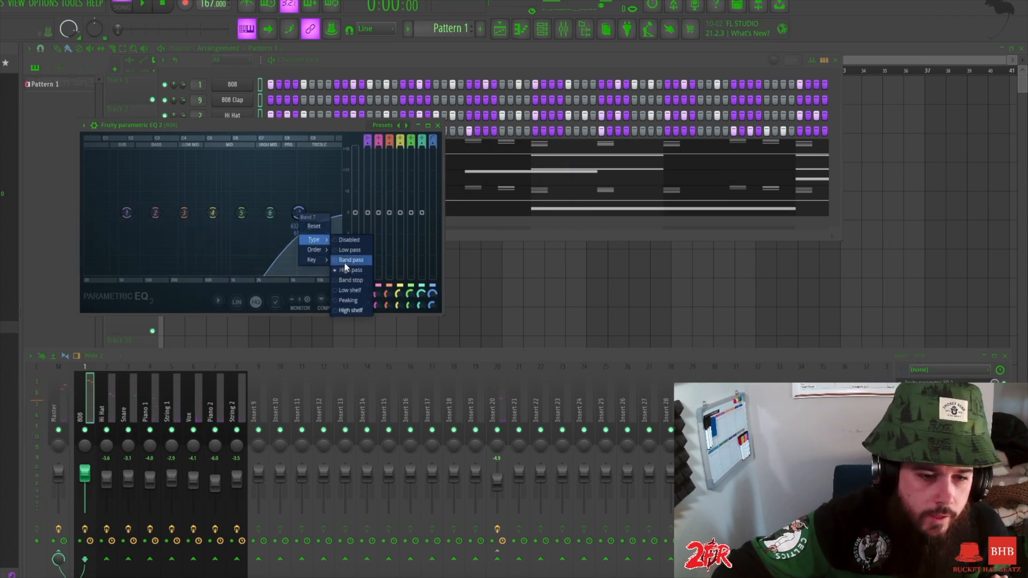
pyautogui.click(345, 250)
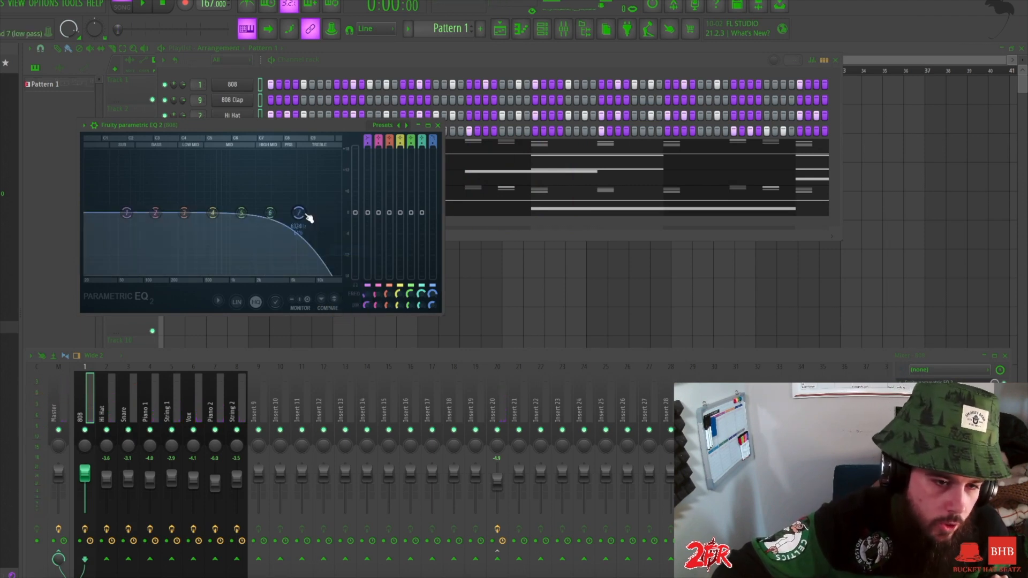
pyautogui.moveTo(305, 215); pyautogui.dragTo(263, 214)
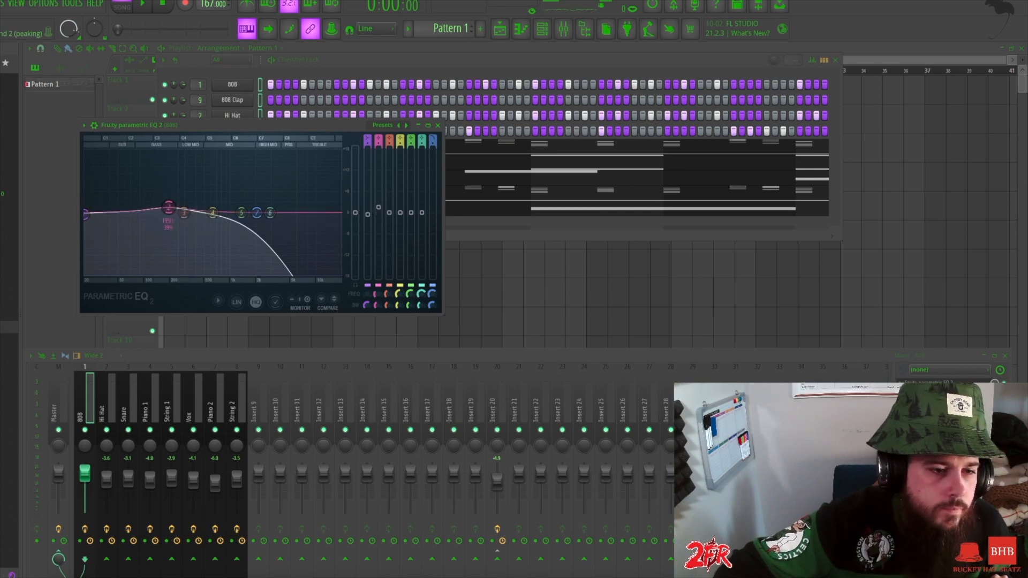
# - Move the 808 EQ's low bands further down in frequency and boost band 3 in the upper bass during playback
pyautogui.press('space')
pyautogui.moveTo(125, 215); pyautogui.dragTo(101, 212)
pyautogui.moveTo(183, 213); pyautogui.dragTo(169, 198)
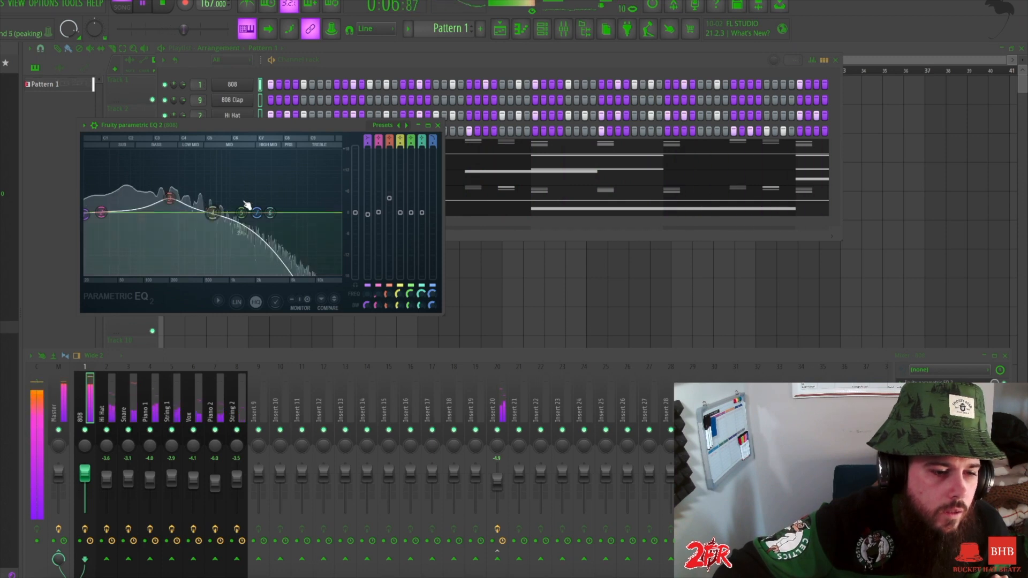
pyautogui.press('space')
pyautogui.click(438, 125)
# - Load Infinity Bass on the 808 track with Frequency 140 Hz, Amount 100, Character 3.8 and Output Gain 2.0, and audition it
pyautogui.click(929, 383)
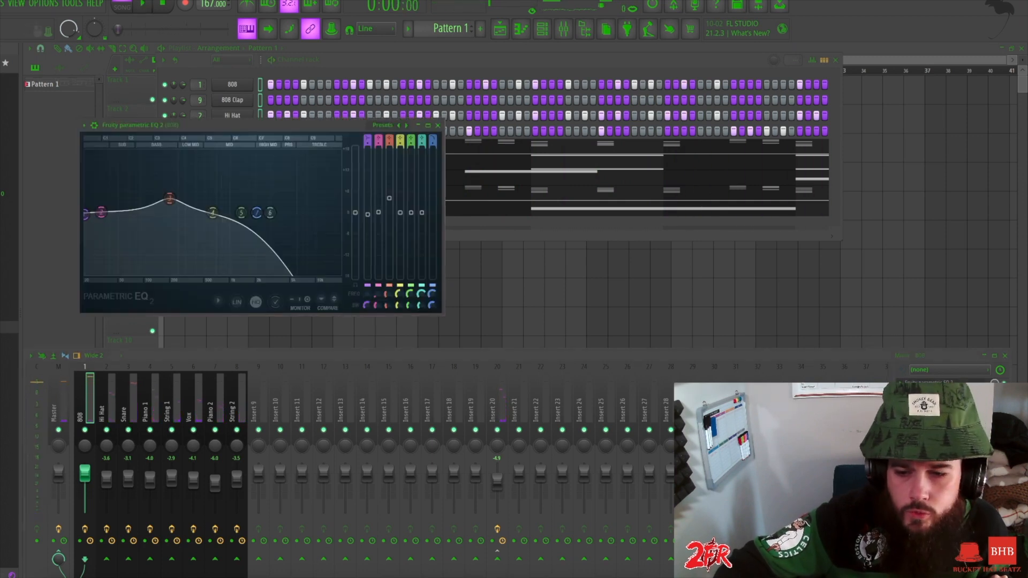
pyautogui.click(929, 395)
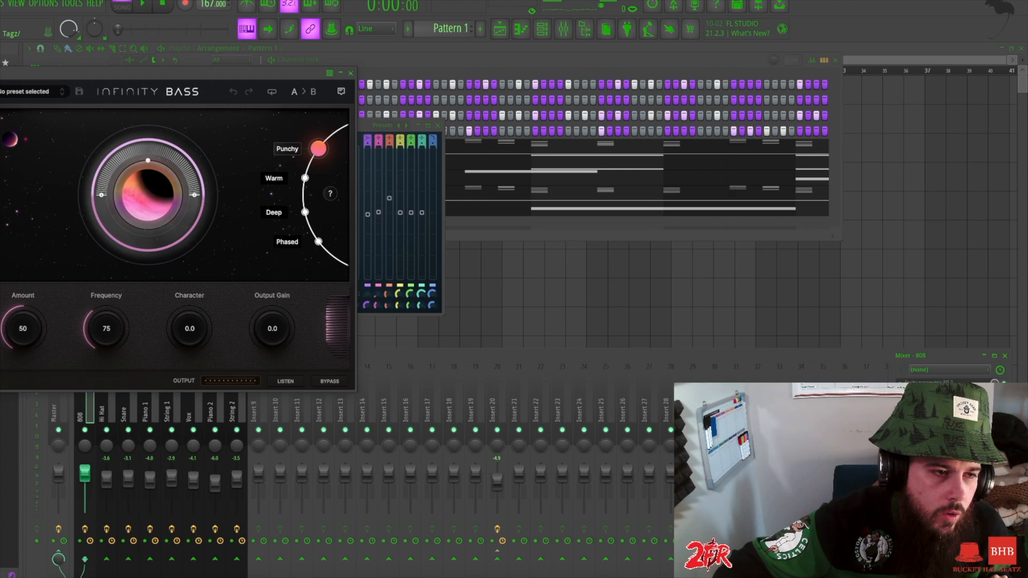
pyautogui.moveTo(101, 337); pyautogui.dragTo(115, 107)
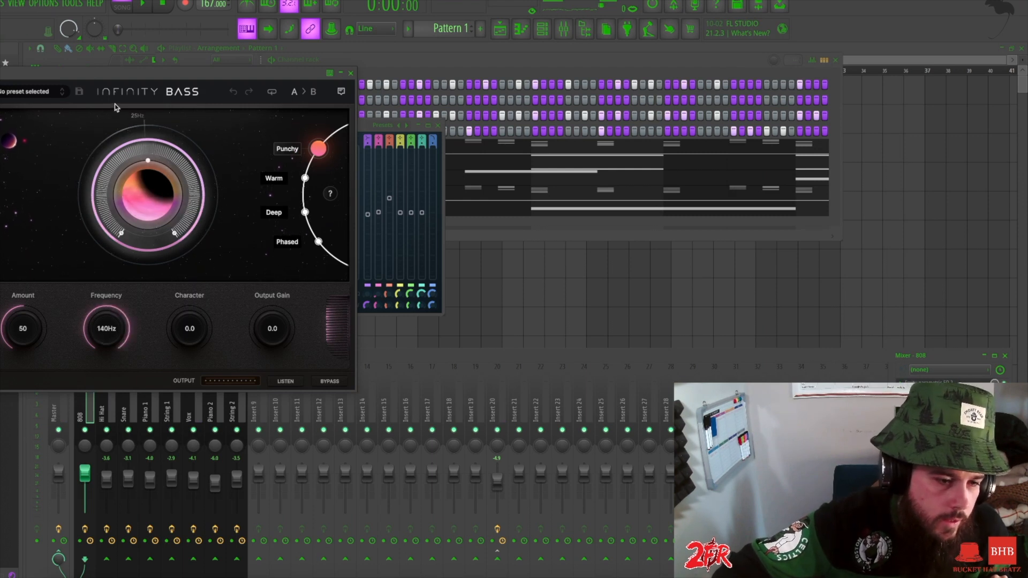
pyautogui.moveTo(4, 336); pyautogui.dragTo(44, 158)
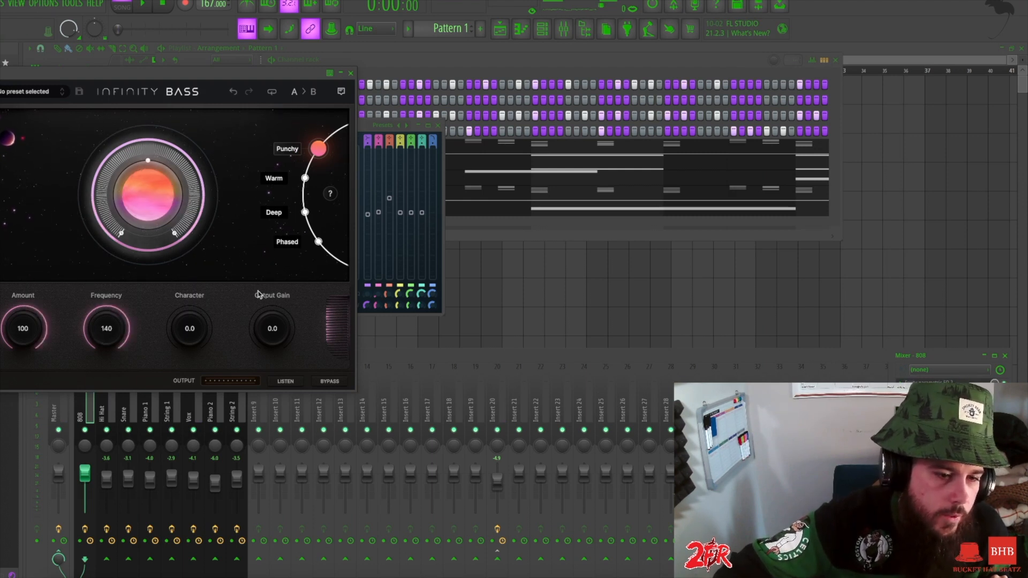
pyautogui.scroll(2, 188, 310)
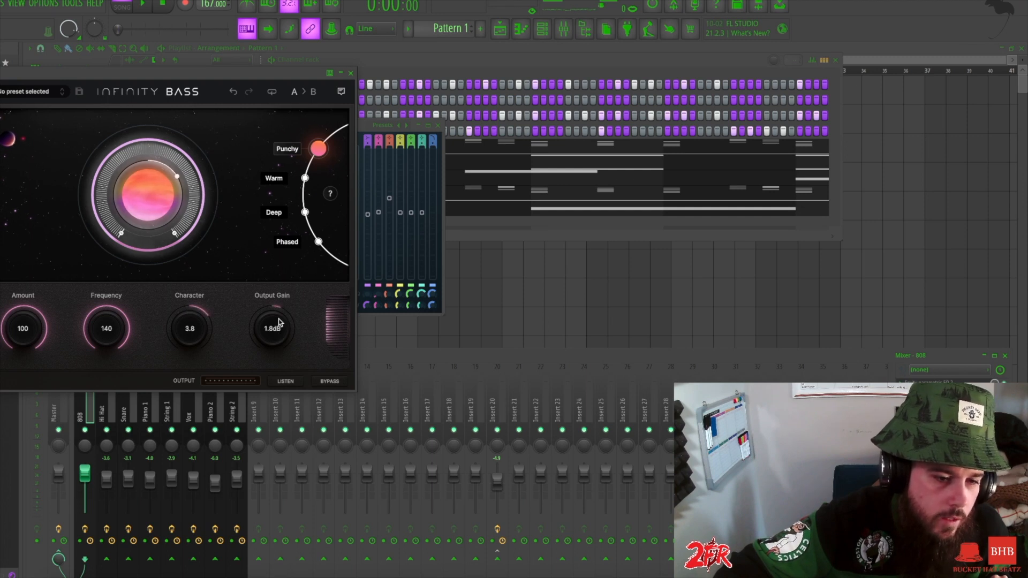
pyautogui.press('space')
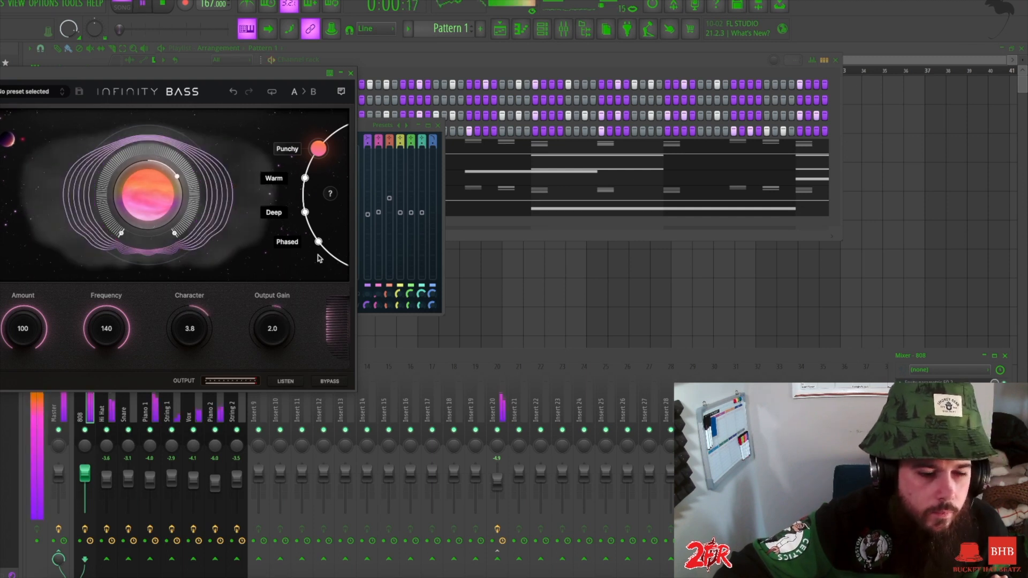
pyautogui.press('space')
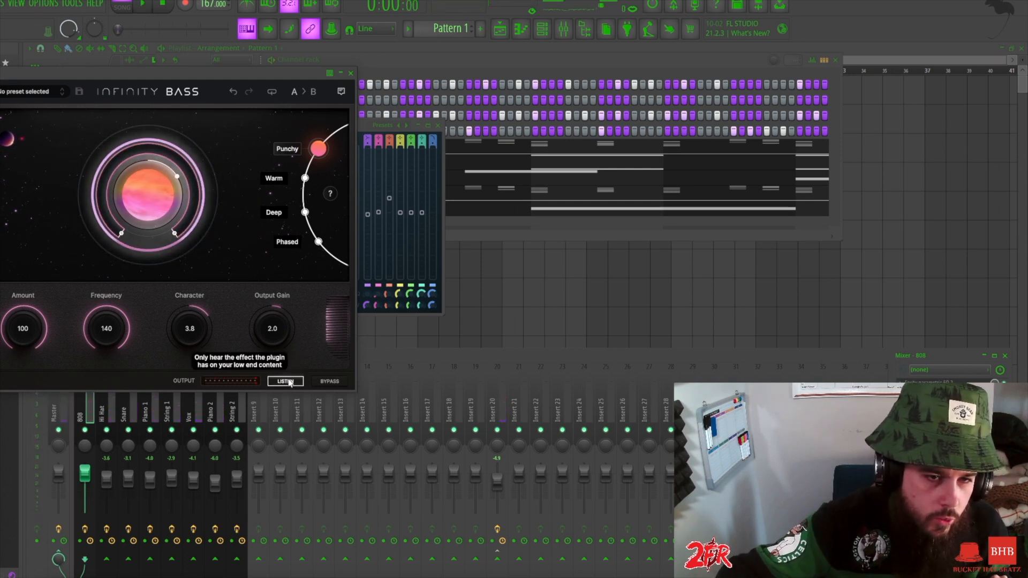
# - Solo the 808 track and compare Infinity Bass's isolated low-end effect with the full signal in playback
pyautogui.click(285, 381)
pyautogui.press('space')
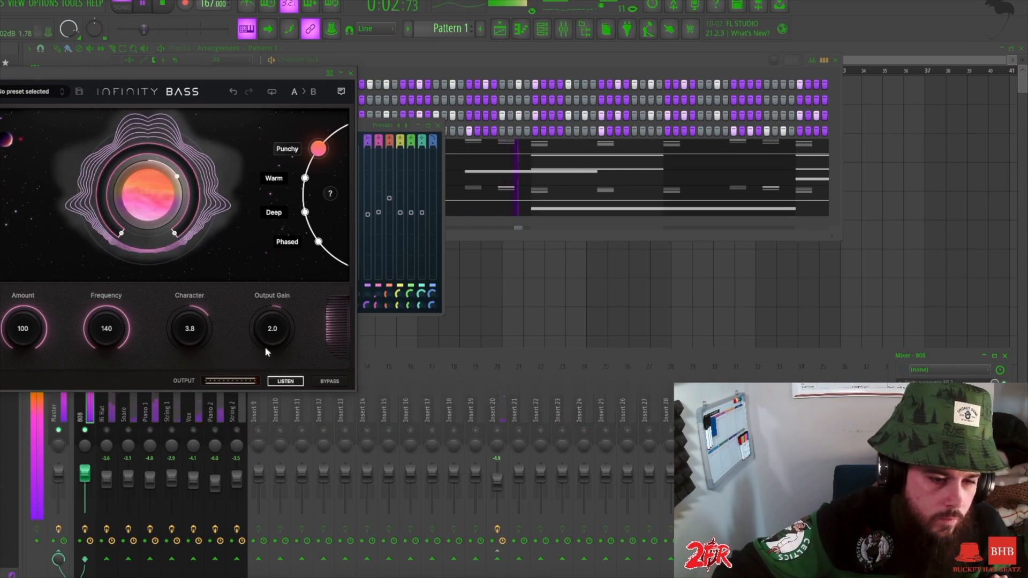
pyautogui.press('space')
pyautogui.click(286, 381)
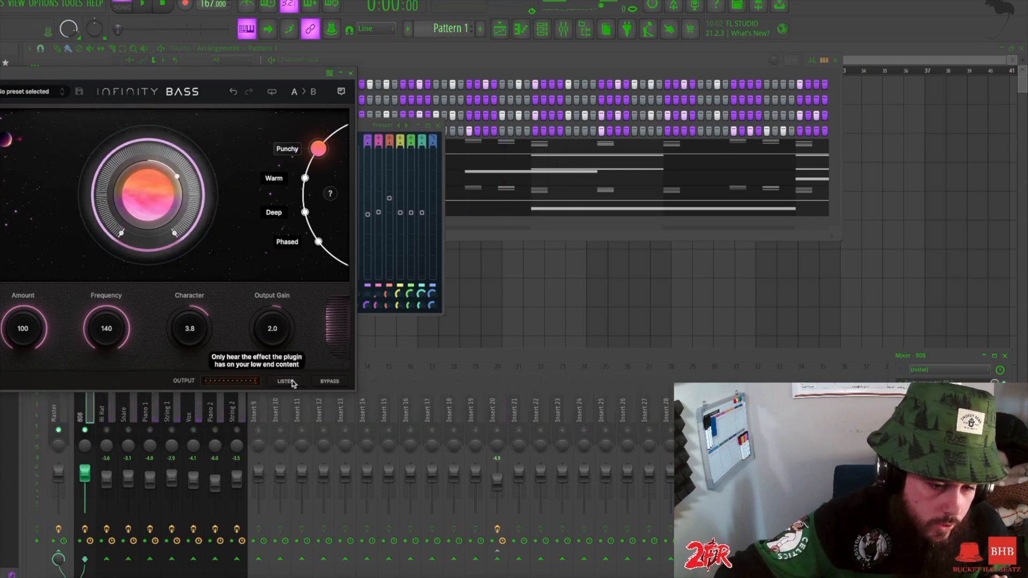
pyautogui.press('space')
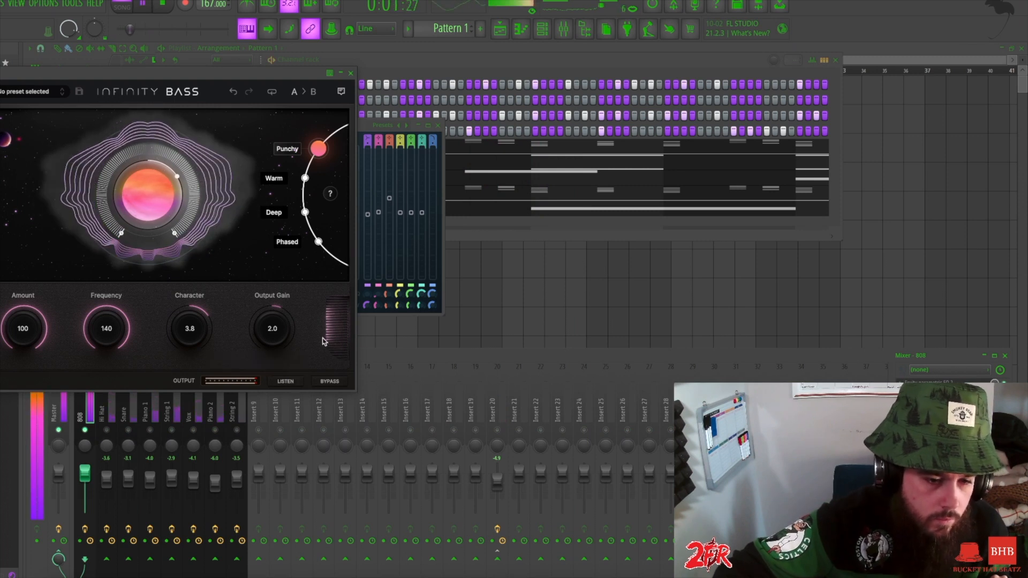
pyautogui.press('space')
# - Listen to the isolated bass effect, reduce Infinity Bass to Amount 73% and Output Gain 0.9, and close it
pyautogui.click(285, 381)
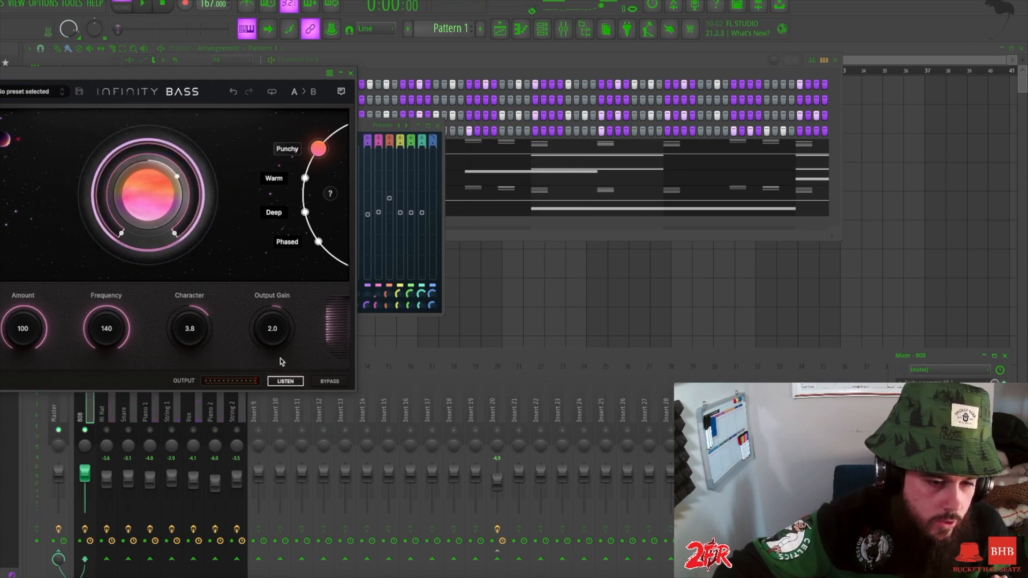
pyautogui.press('space')
pyautogui.scroll(-4, 266, 341)
pyautogui.scroll(-7, 266, 340)
pyautogui.press('space')
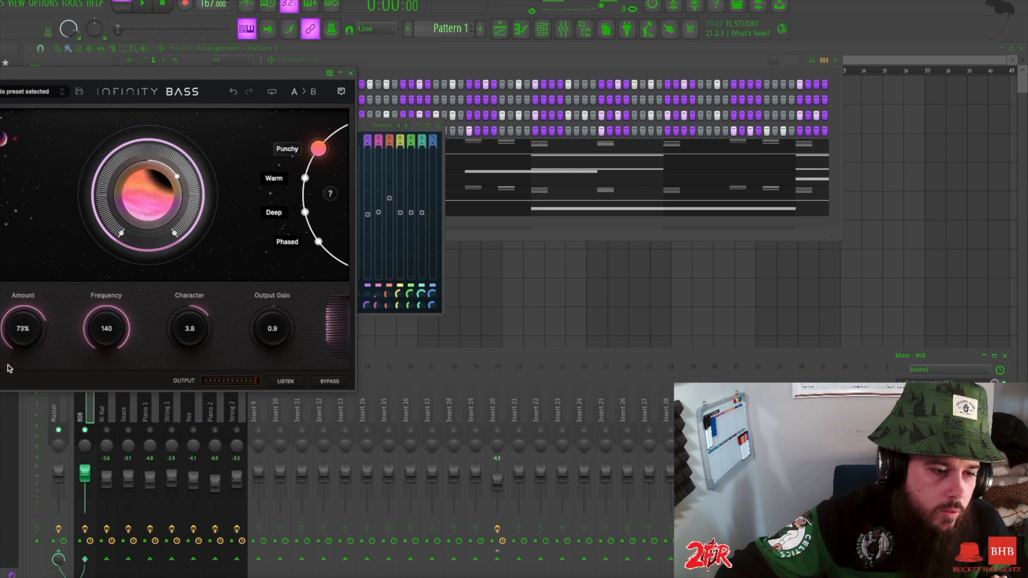
pyautogui.click(351, 73)
# - Load Fruity Soft Clipper on the 808 track during playback and close its window
pyautogui.press('space')
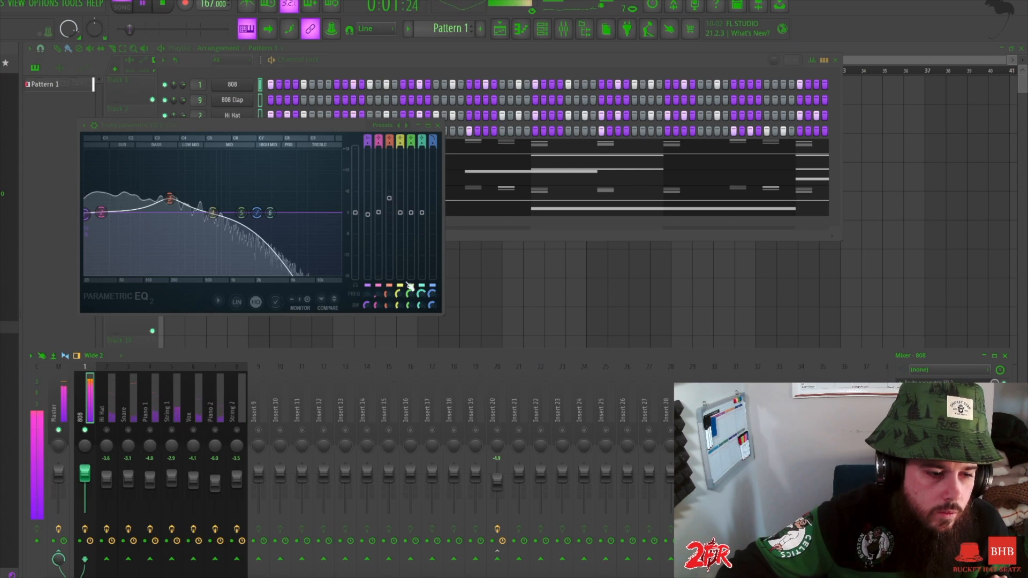
pyautogui.click(901, 408)
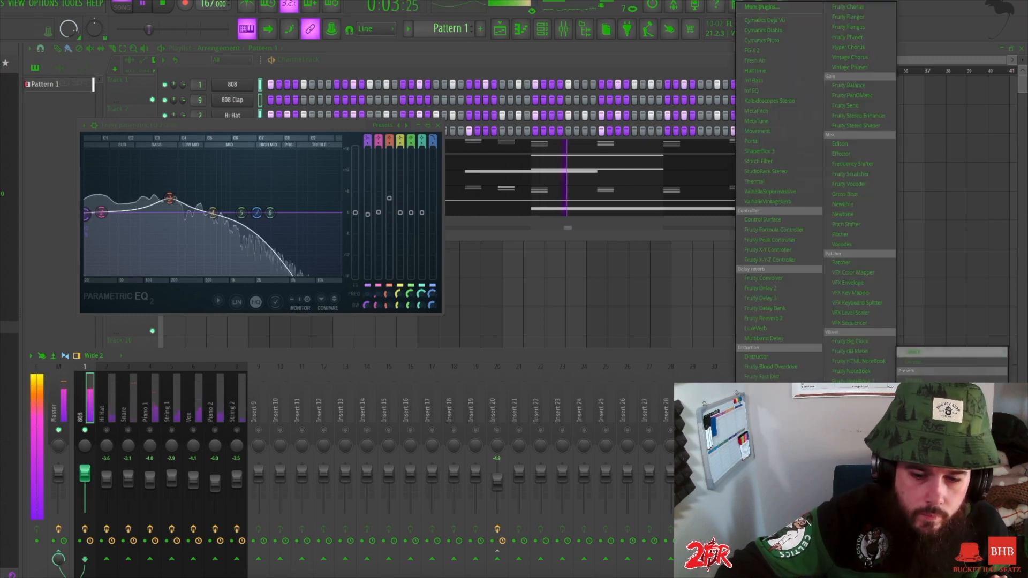
pyautogui.click(765, 455)
pyautogui.press('space')
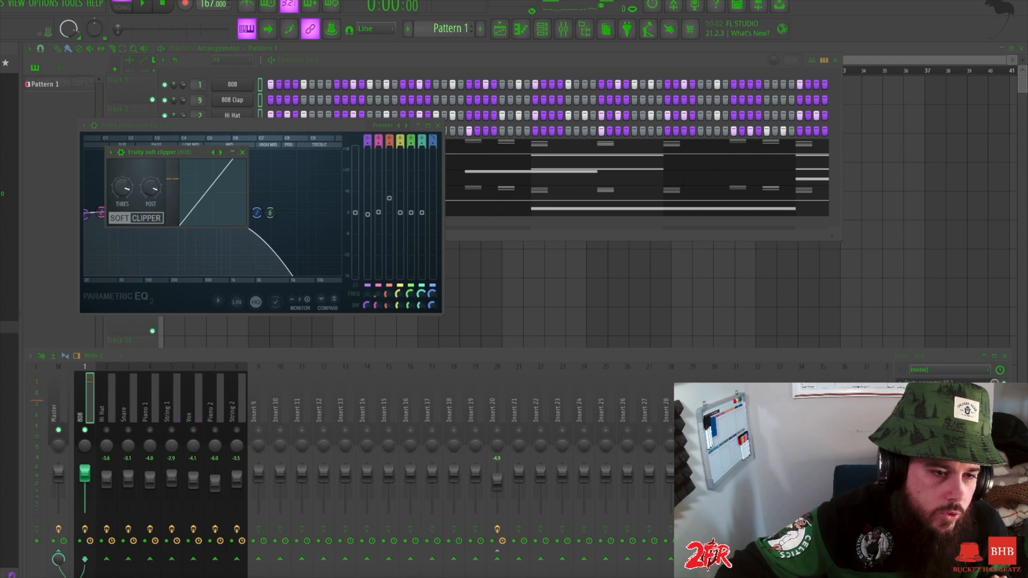
pyautogui.click(243, 153)
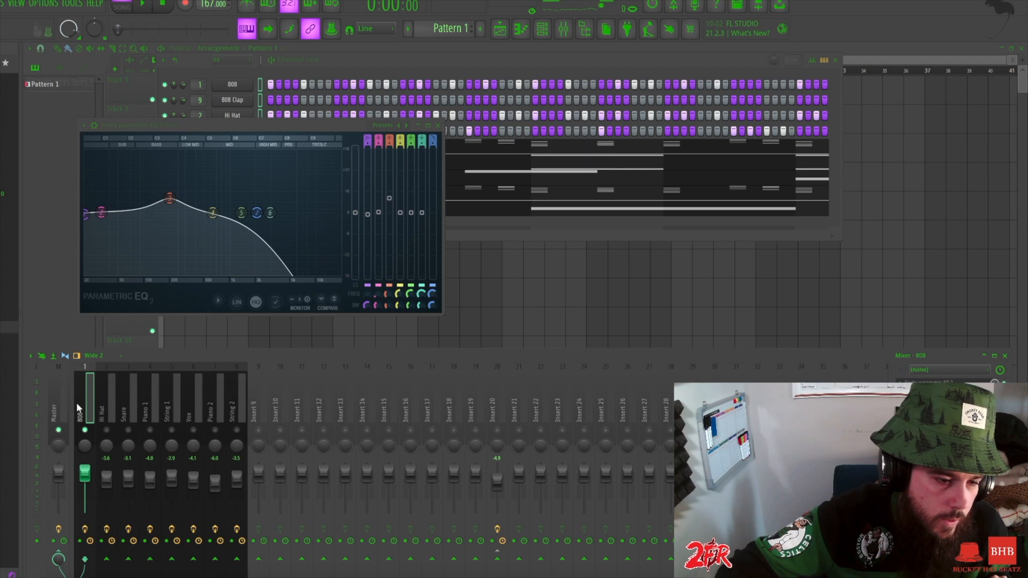
# - Unmute all the mixer tracks and lower the 808 track's level to -1.7 dB while listening to the beat
pyautogui.click(57, 394)
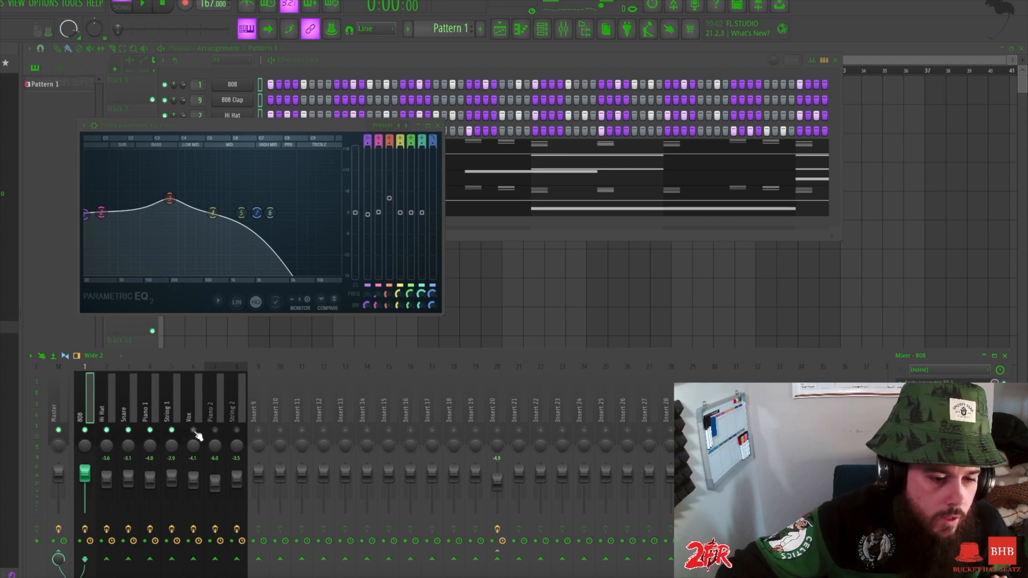
pyautogui.press('space')
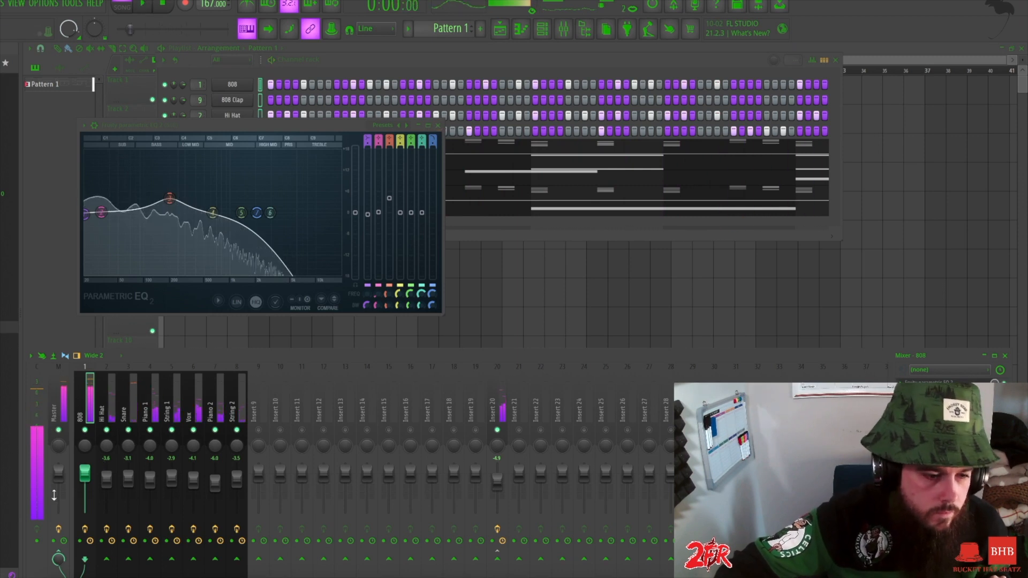
pyautogui.moveTo(81, 476); pyautogui.dragTo(82, 478)
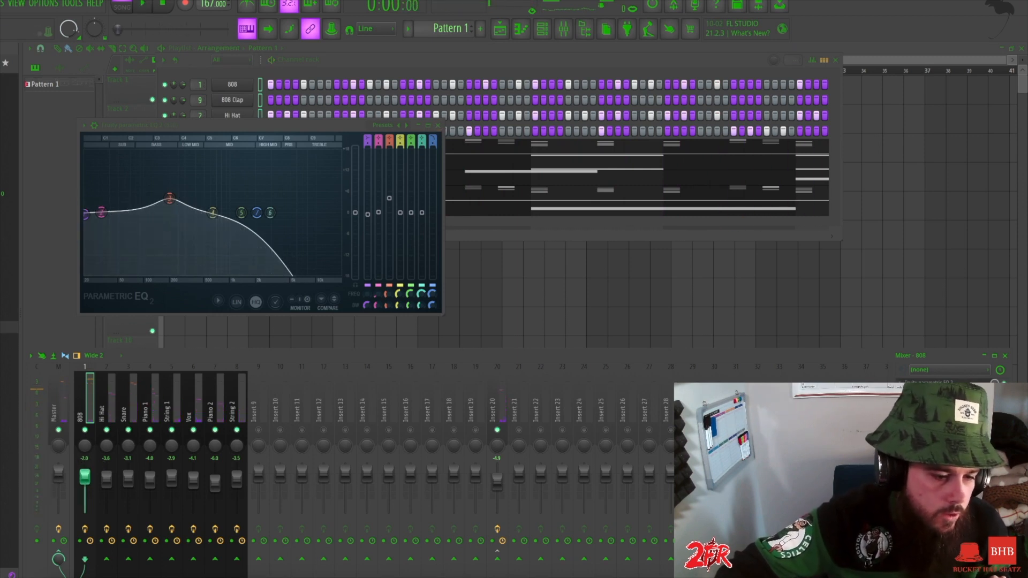
pyautogui.press('space')
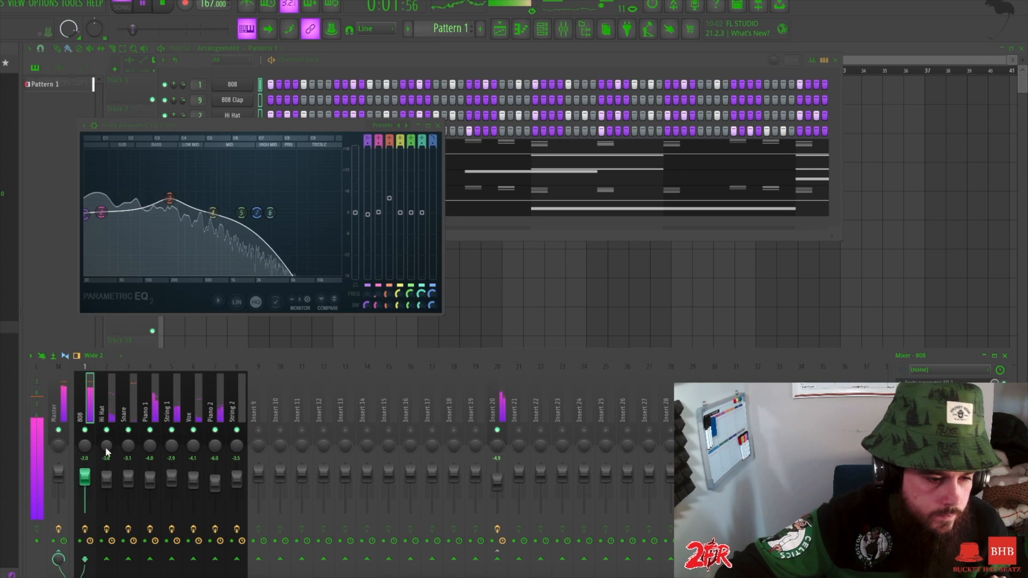
pyautogui.moveTo(89, 476); pyautogui.dragTo(89, 474)
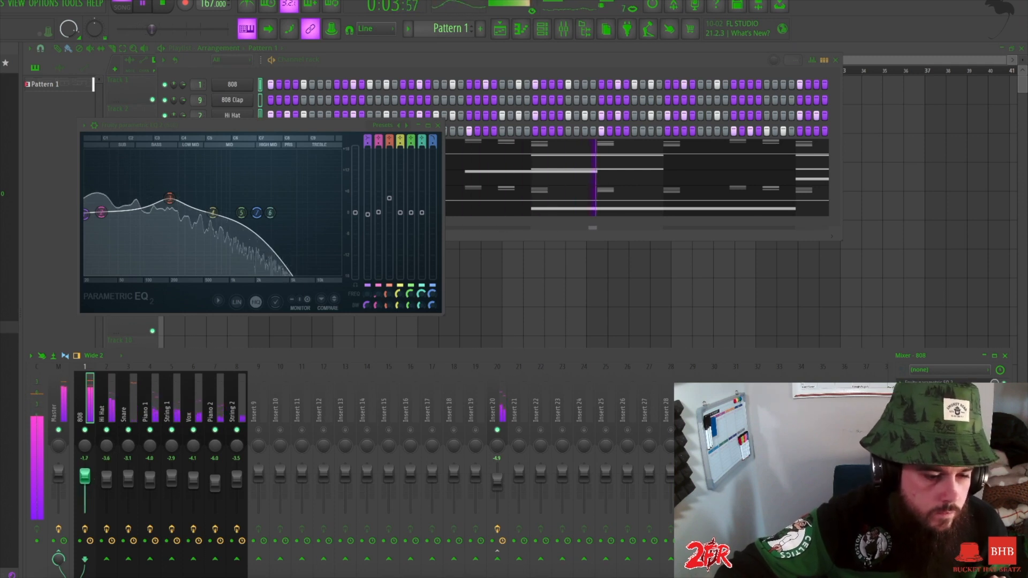
# - Raise the Snare track's level to -2.7 dB, close Parametric EQ 2 and stop playback
pyautogui.moveTo(128, 479); pyautogui.dragTo(128, 476)
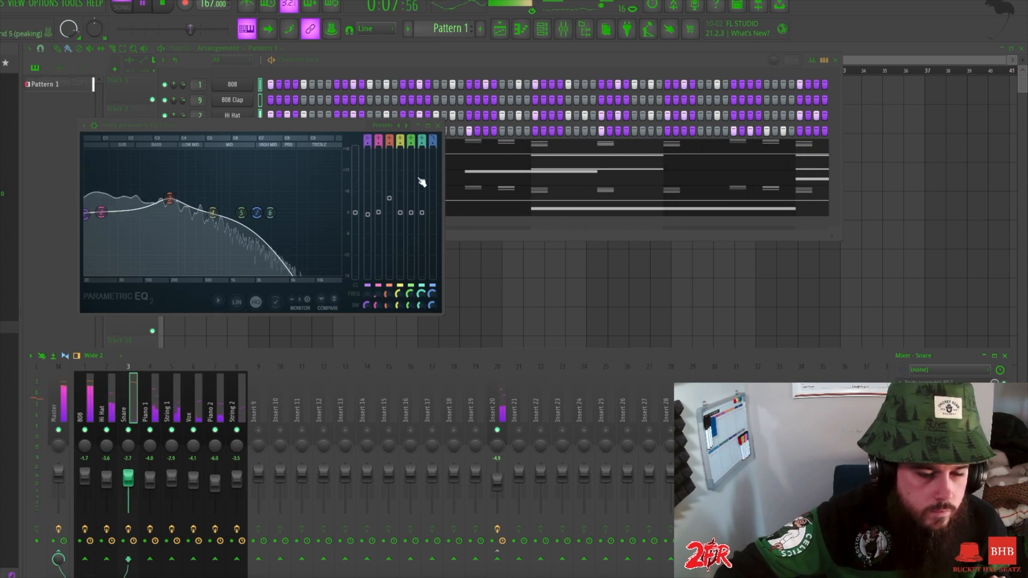
pyautogui.click(438, 125)
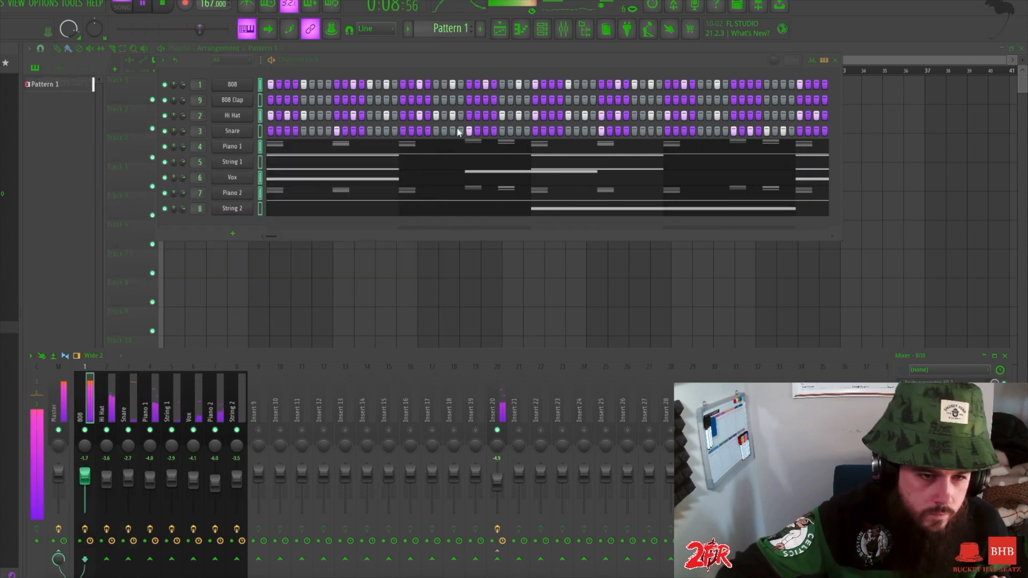
pyautogui.press('space')
# - Clear the channel rack and mixer from view and split Pattern 1 by channel into separate patterns
pyautogui.click(836, 60)
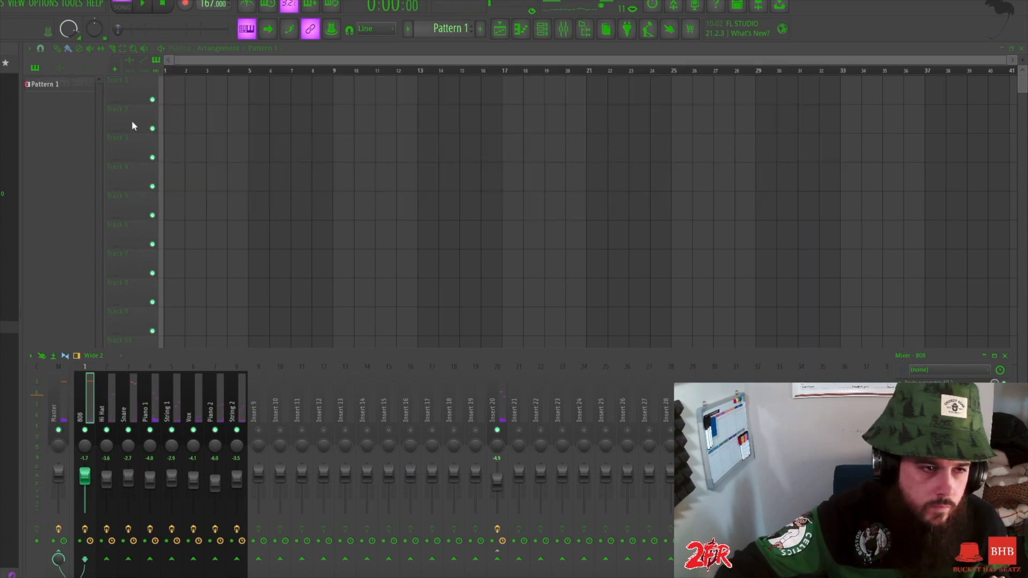
pyautogui.press('F9')
pyautogui.rightClick(62, 84)
pyautogui.click(97, 255)
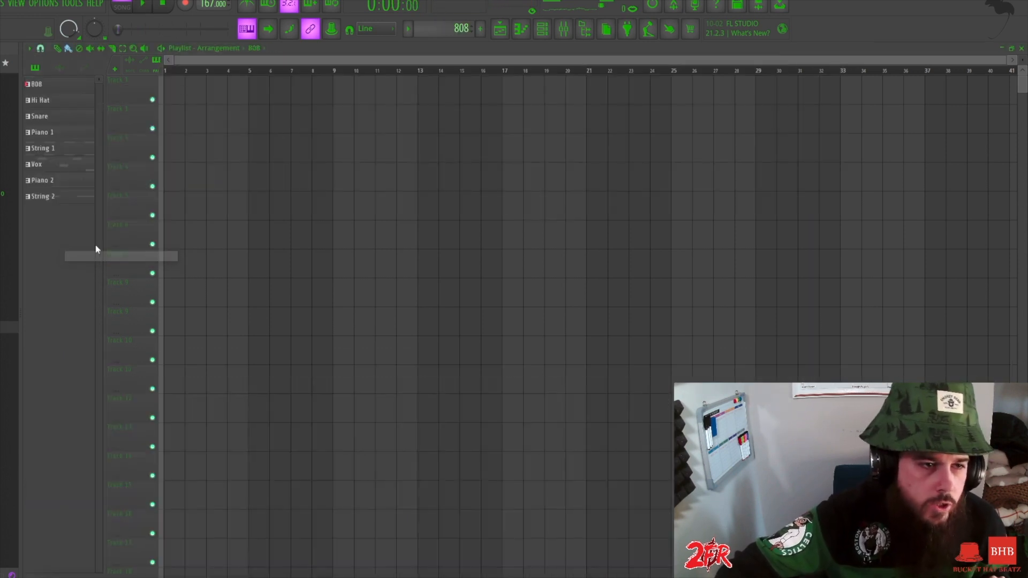
# - Place all eight patterns on Tracks 1 to 8 from bar 1 and duplicate the block five times up to bar 49
pyautogui.click(45, 85)
pyautogui.moveTo(63, 112); pyautogui.dragTo(170, 96)
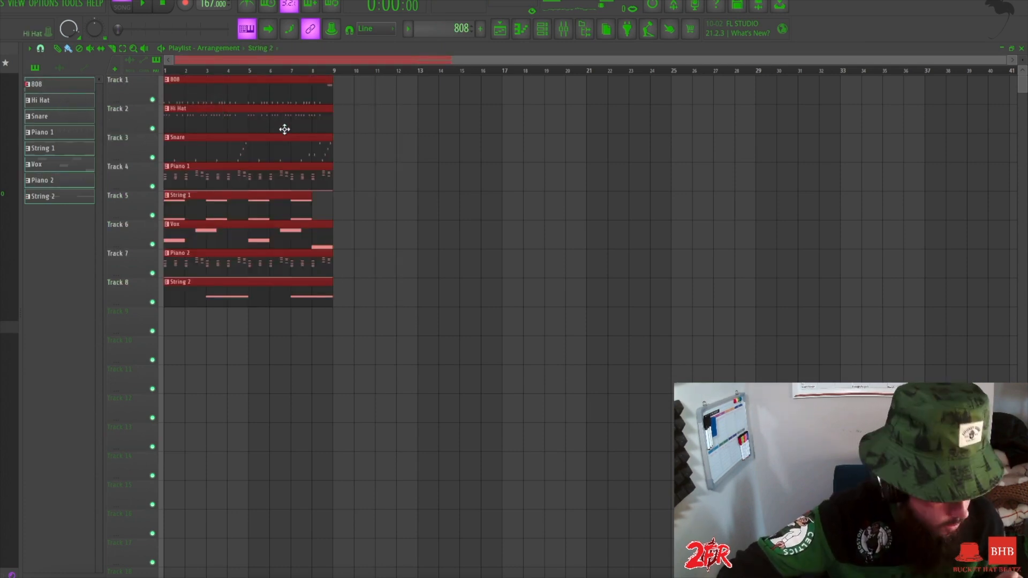
pyautogui.hotkey('ctrl', 'b')
pyautogui.hotkey('ctrl', 'b')
pyautogui.hotkey('ctrl', 'b')
pyautogui.hotkey('ctrl', 'b')
pyautogui.hotkey('ctrl', 'b')
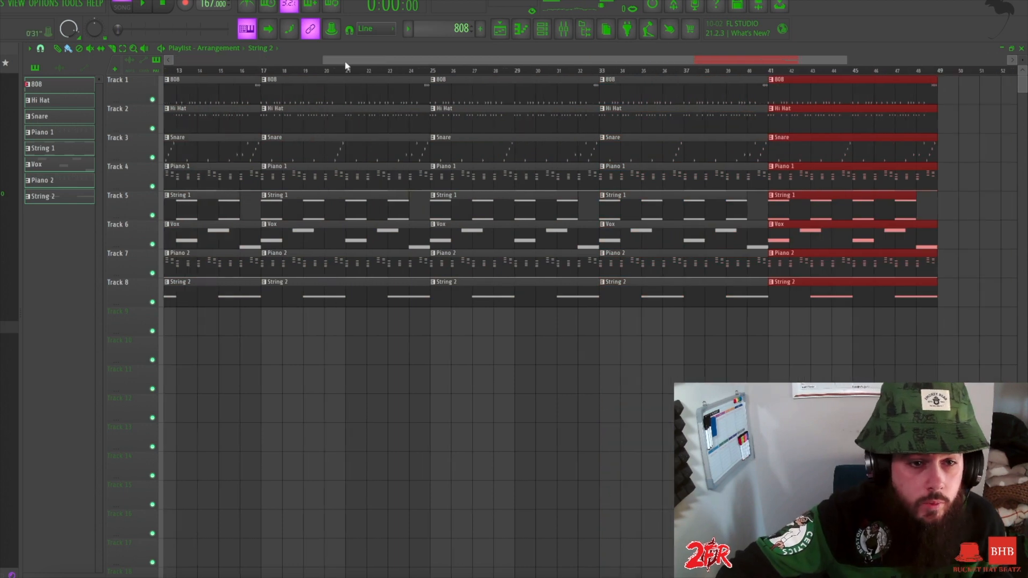
# - Remove the 808, Hi Hat, Snare, Vox and String 2 clips from the intro in bars 1 to 8
pyautogui.moveTo(324, 60); pyautogui.dragTo(174, 60)
pyautogui.rightClick(194, 95)
pyautogui.rightClick(199, 123)
pyautogui.rightClick(206, 154)
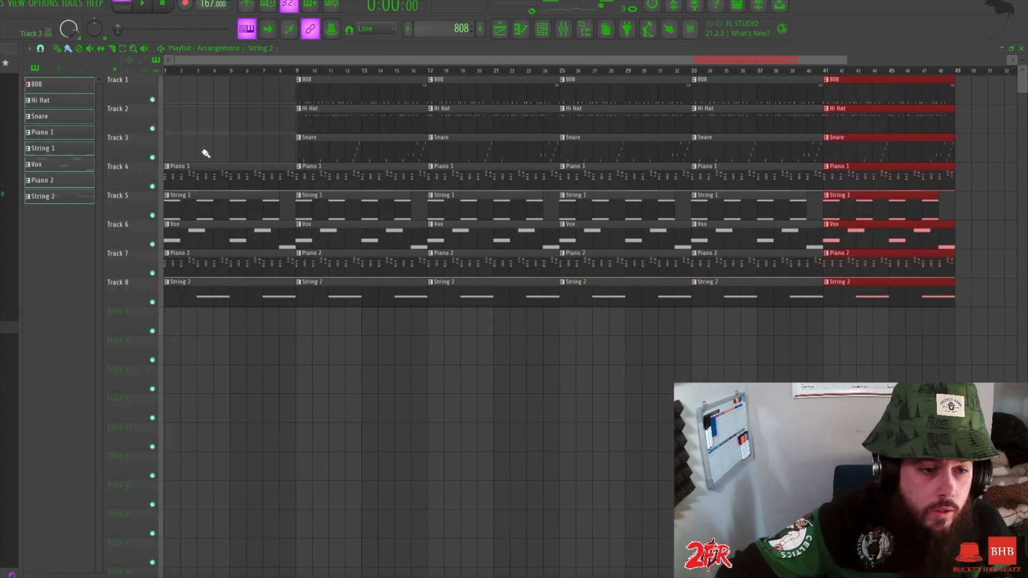
pyautogui.rightClick(205, 241)
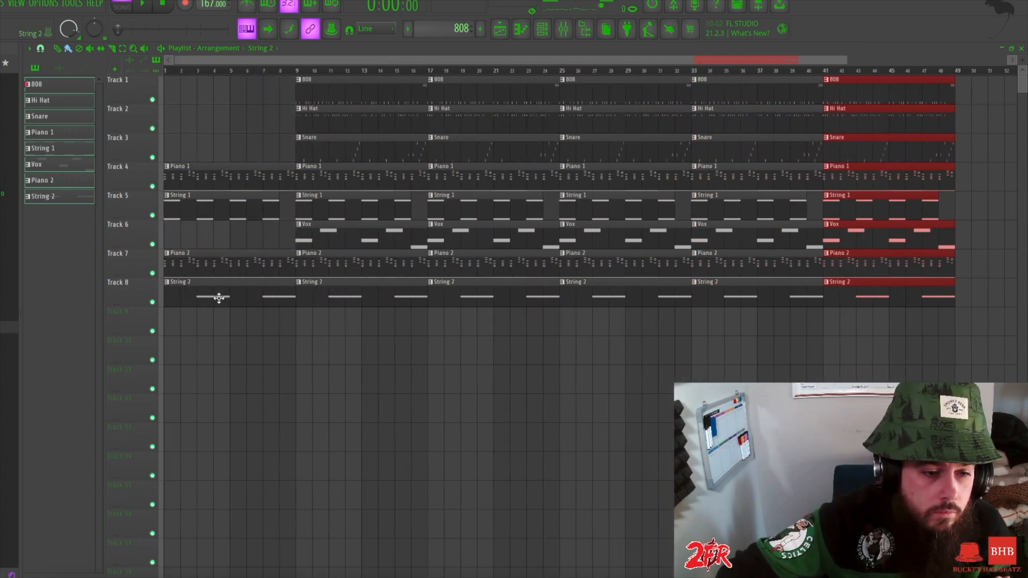
pyautogui.rightClick(219, 298)
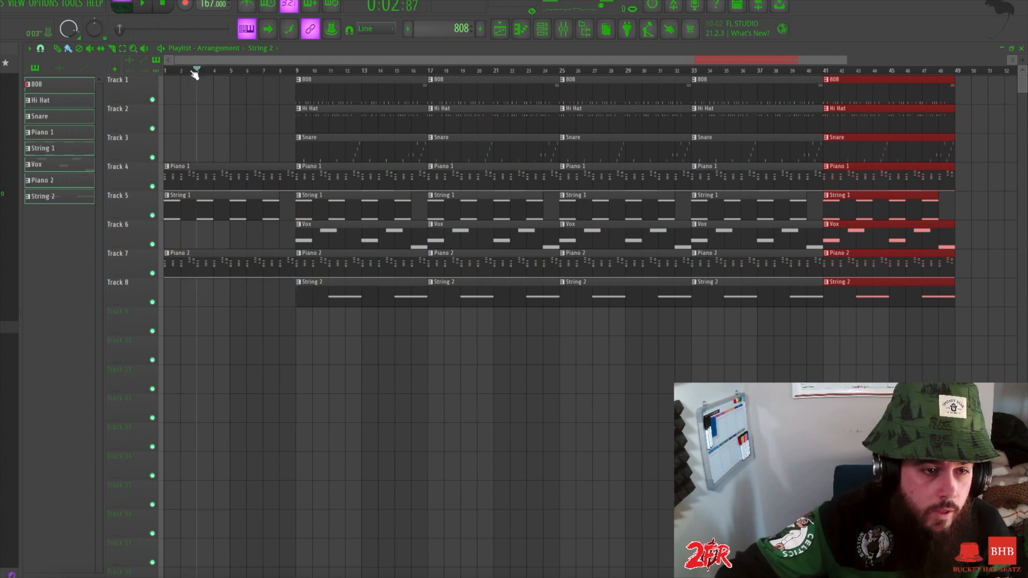
# - Play the arrangement in song mode and remove the 808, Snare, String 1, Vox and Piano 2 clips from the bar 17 section
pyautogui.click(137, 11)
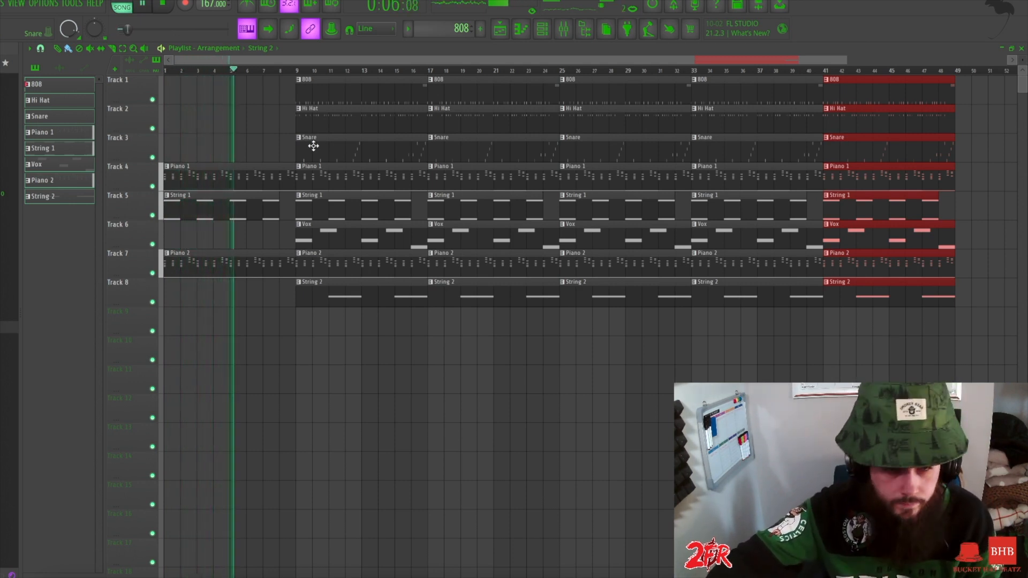
pyautogui.rightClick(445, 94)
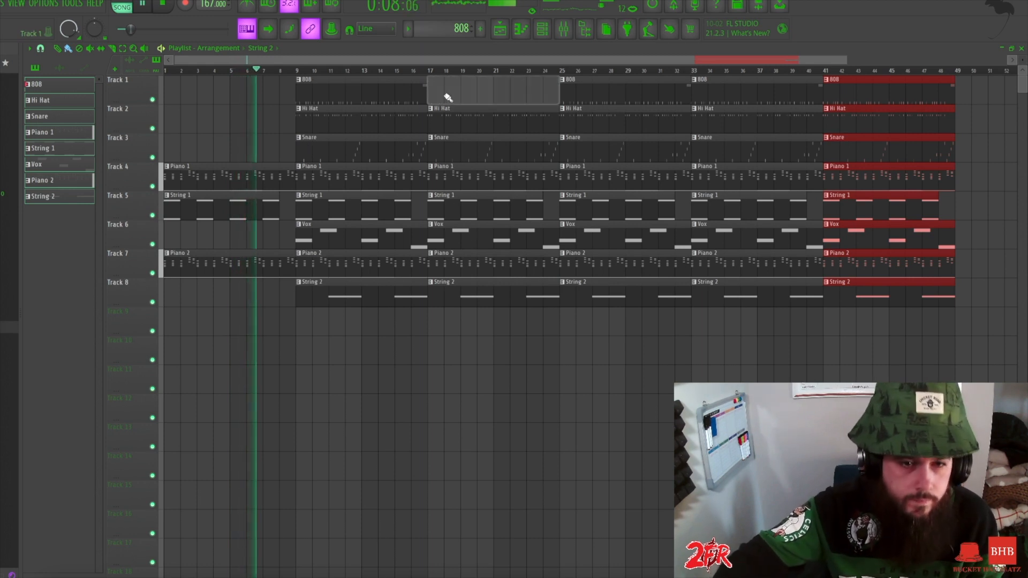
pyautogui.rightClick(469, 152)
pyautogui.rightClick(461, 211)
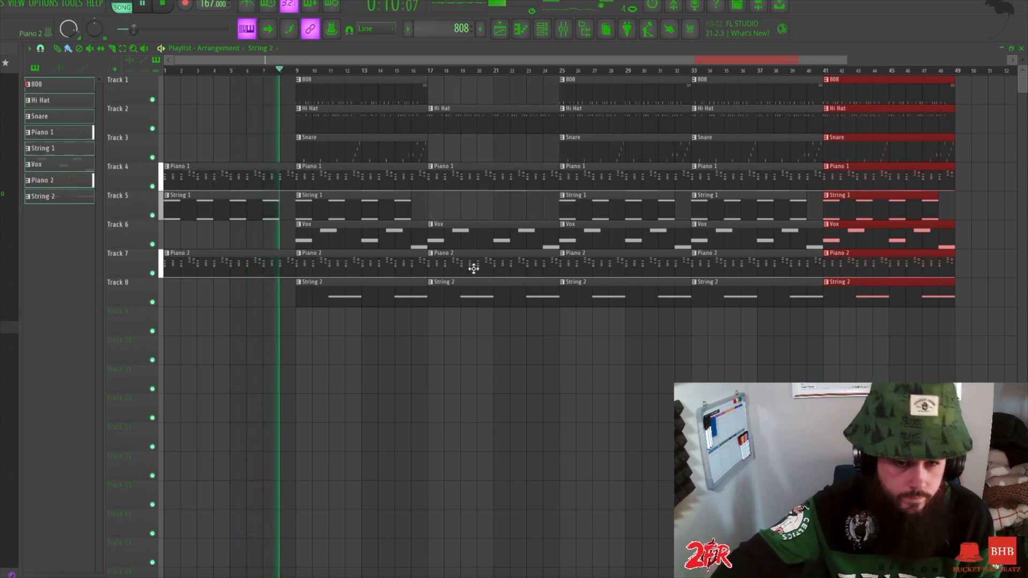
pyautogui.rightClick(468, 239)
pyautogui.rightClick(484, 265)
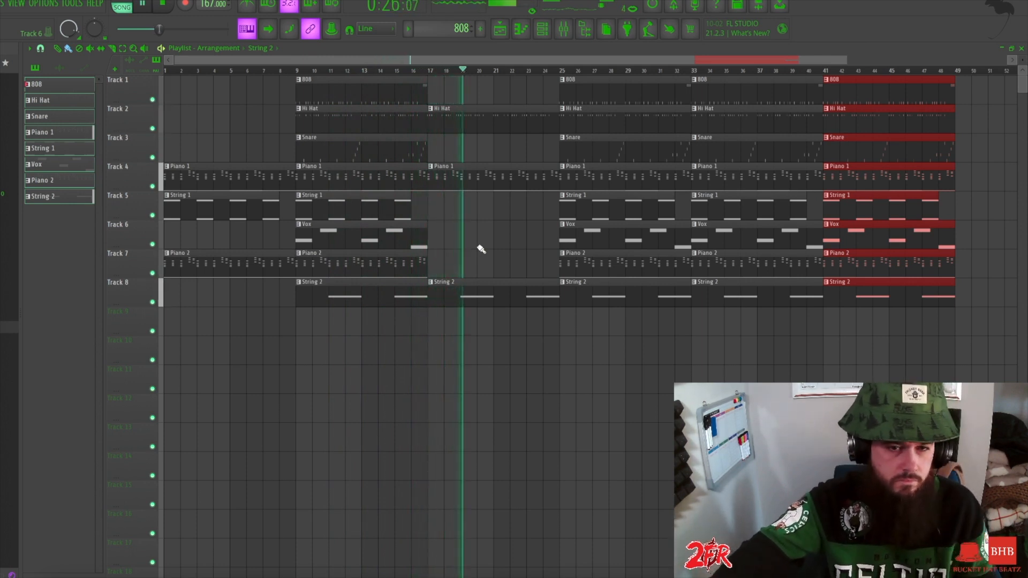
# - Delete the 808 and Vox clips at bar 25 and place an 808 clip there trimmed to start at bar 29
pyautogui.rightClick(577, 102)
pyautogui.rightClick(588, 239)
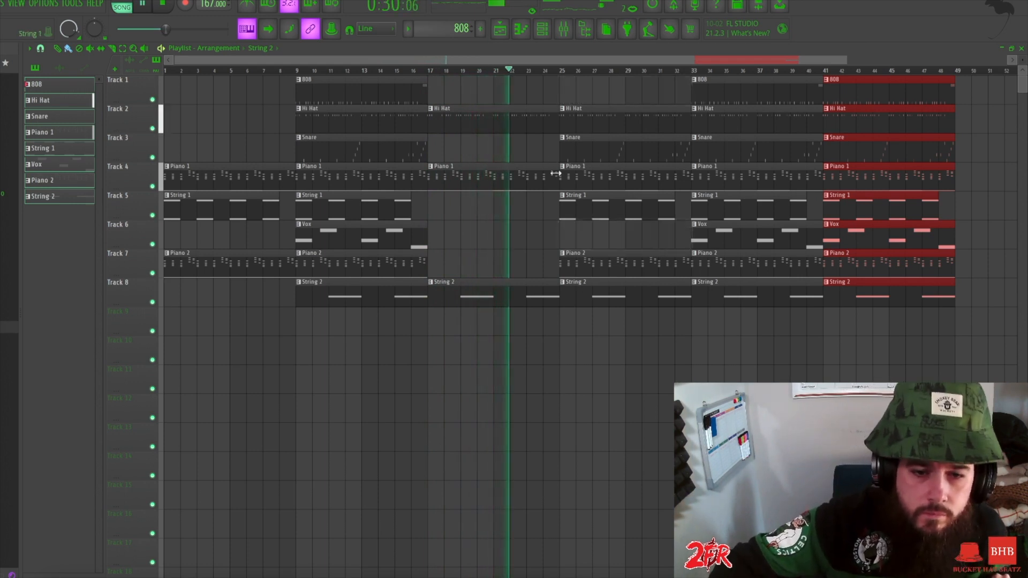
pyautogui.moveTo(847, 58); pyautogui.dragTo(867, 113)
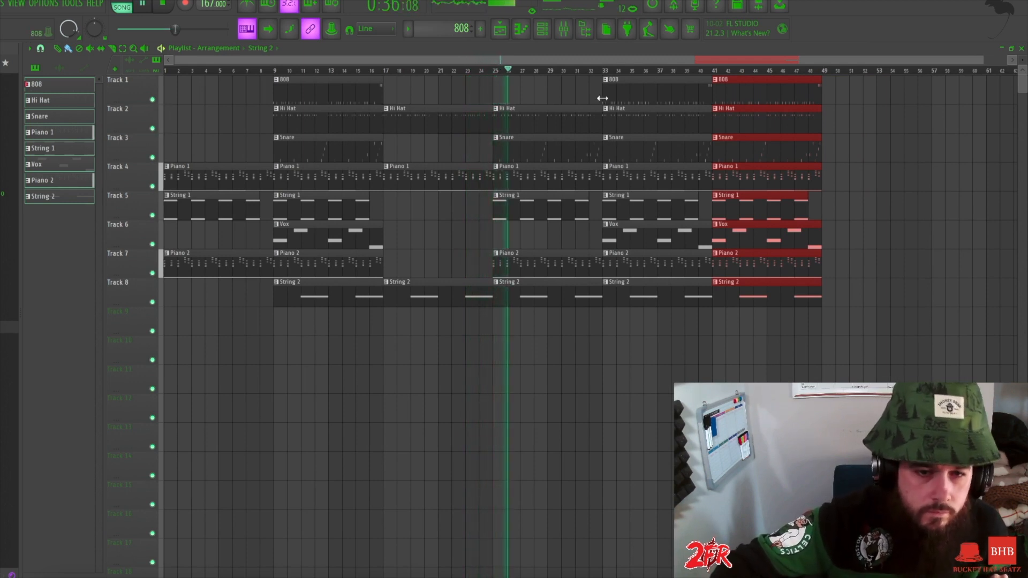
pyautogui.click(498, 98)
pyautogui.moveTo(494, 95); pyautogui.dragTo(545, 95)
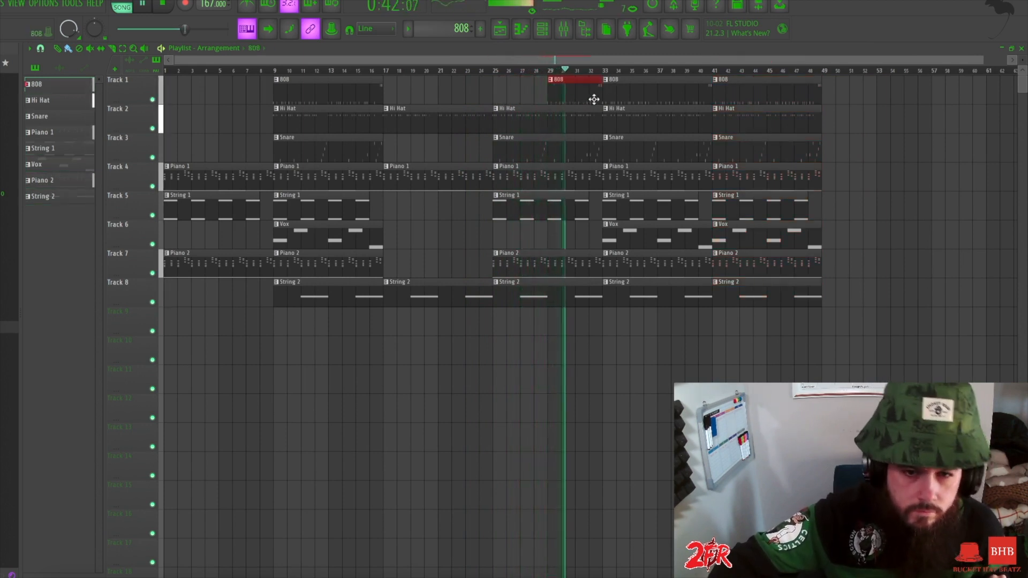
# - Remove the Hi Hat and Piano 1 clips from the bar 33 section, listen on and stop playback
pyautogui.rightClick(633, 118)
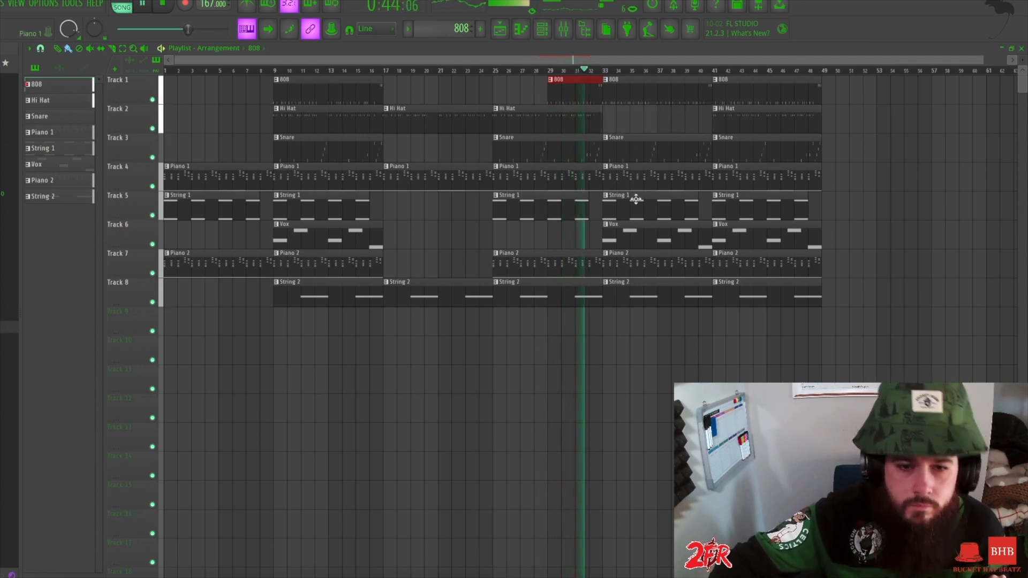
pyautogui.rightClick(635, 178)
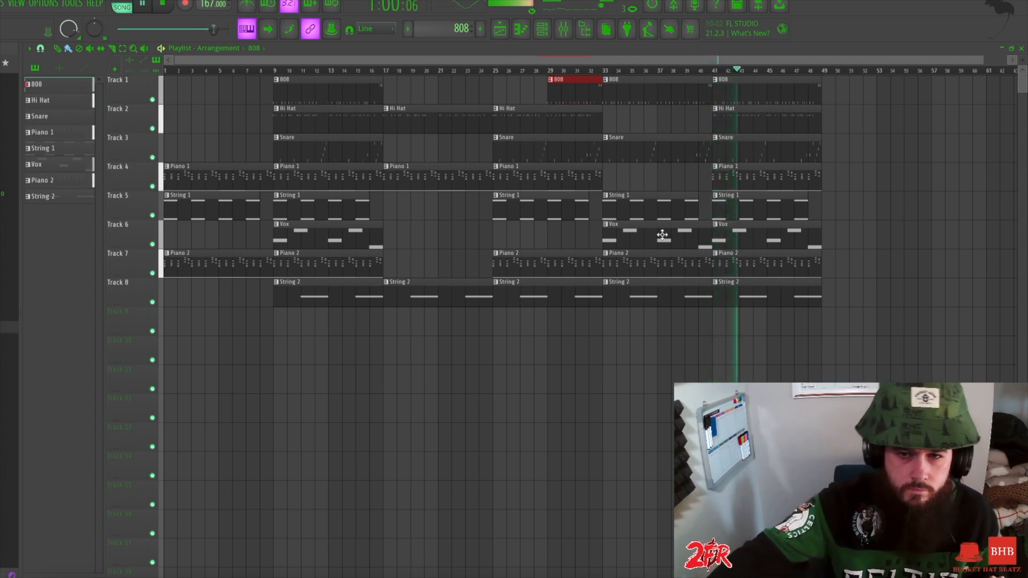
pyautogui.press('space')
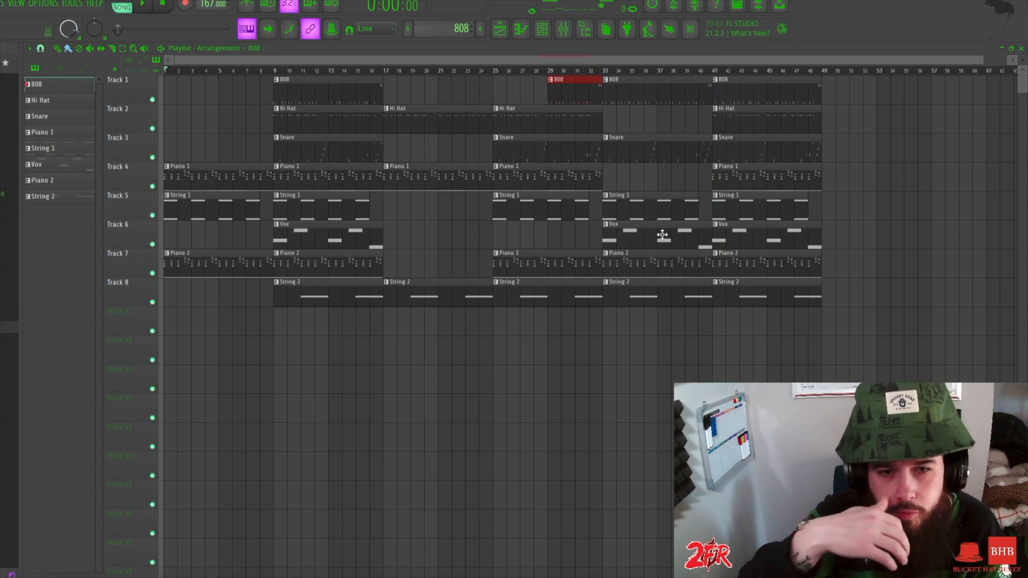
# - Open the mixer, select the Master track and browse the effect plugins available for its slot
pyautogui.click(566, 31)
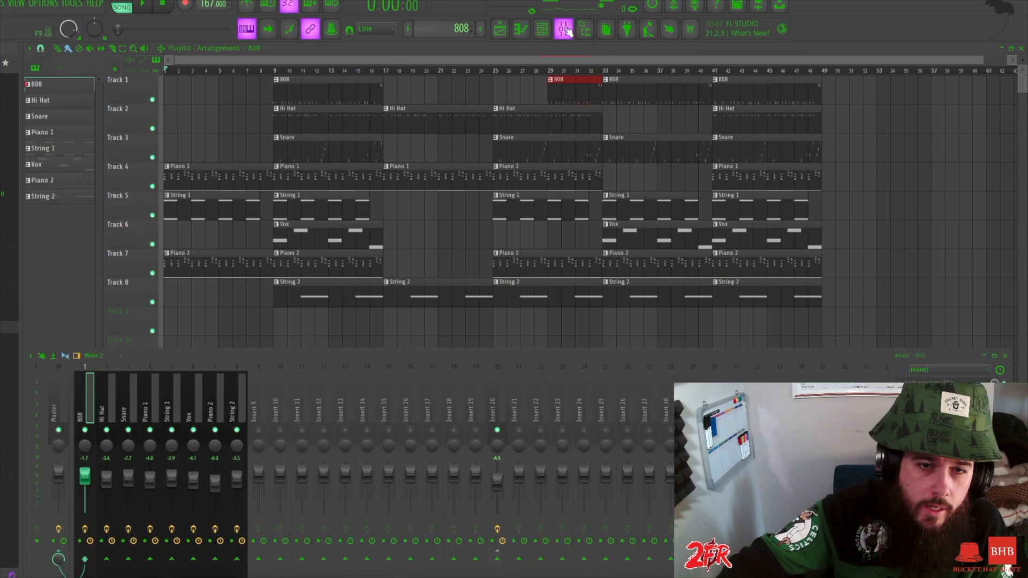
pyautogui.click(55, 402)
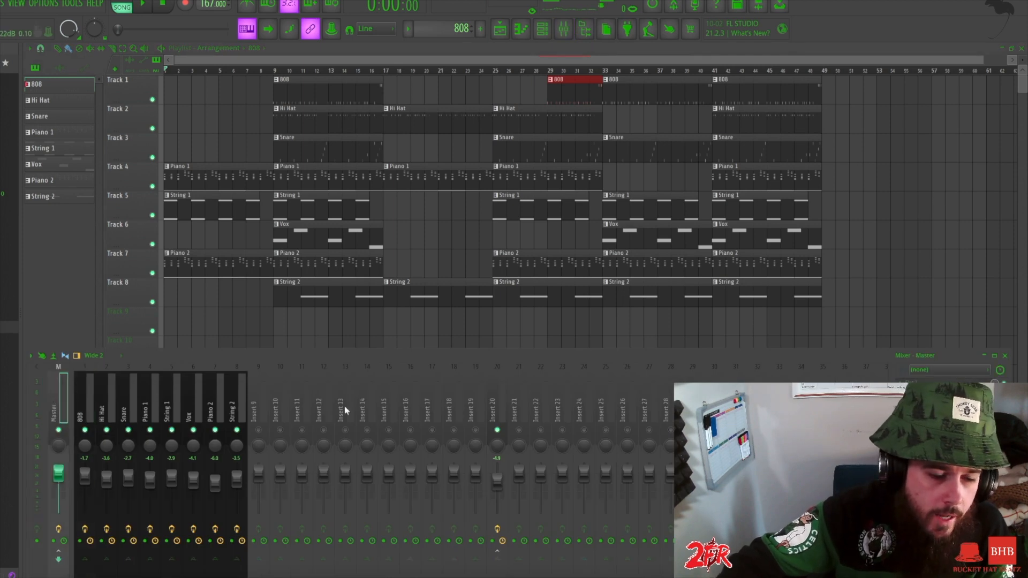
pyautogui.click(902, 385)
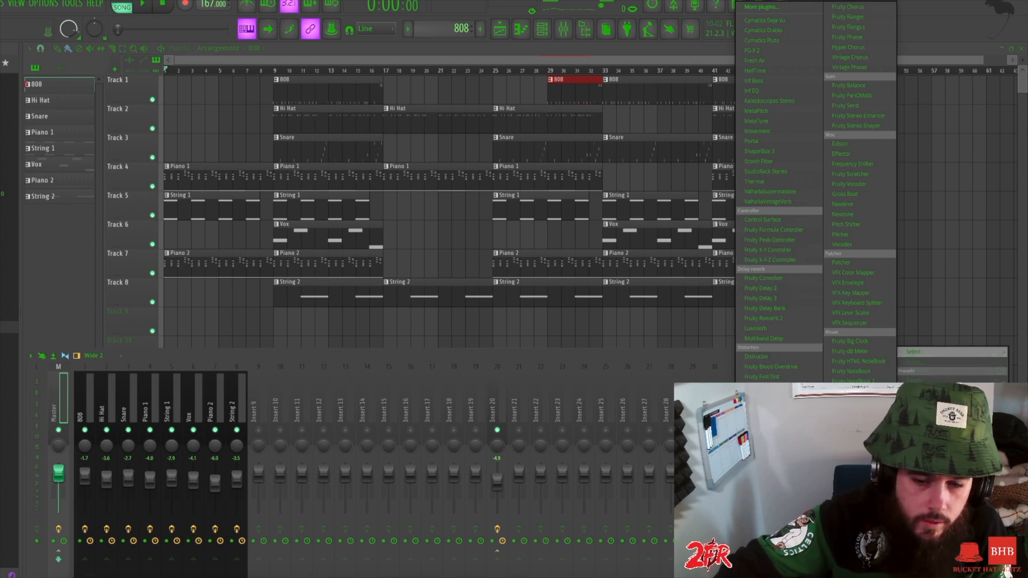
pyautogui.click(600, 350)
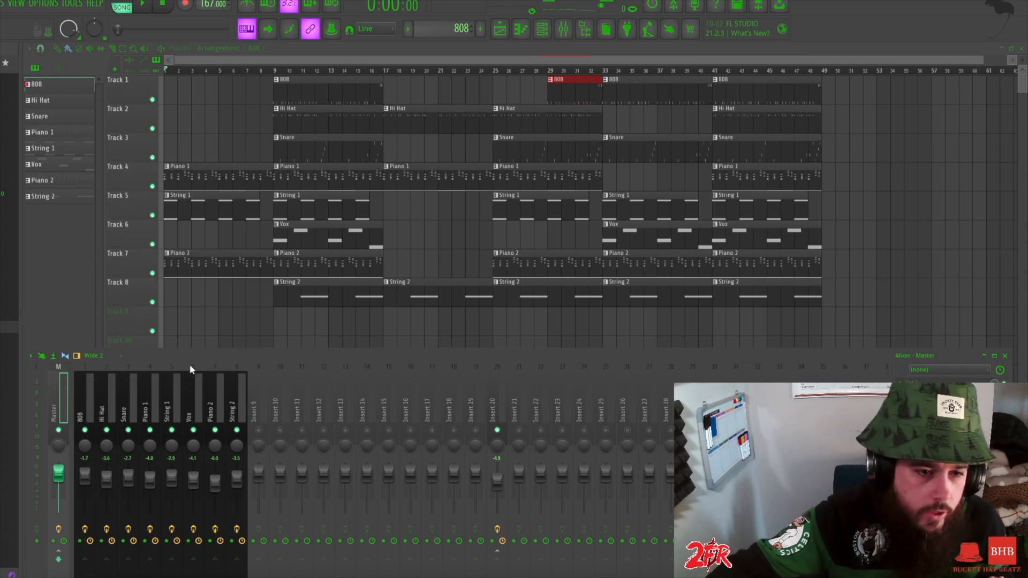
# - Play the arrangement to audition the transition into the bar 9 section, stop it and reopen the mixer
pyautogui.press('space')
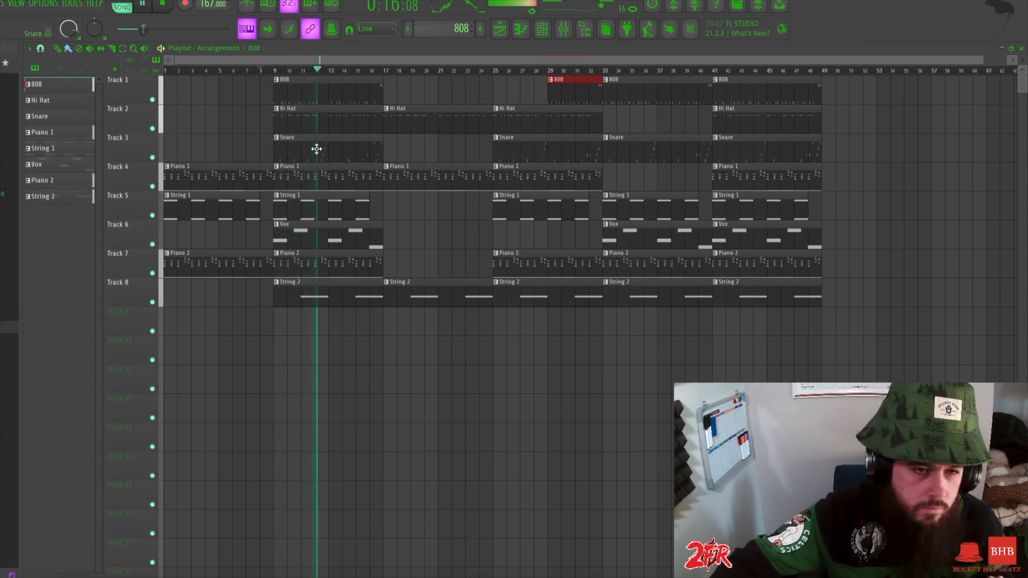
pyautogui.press('space')
pyautogui.click(564, 32)
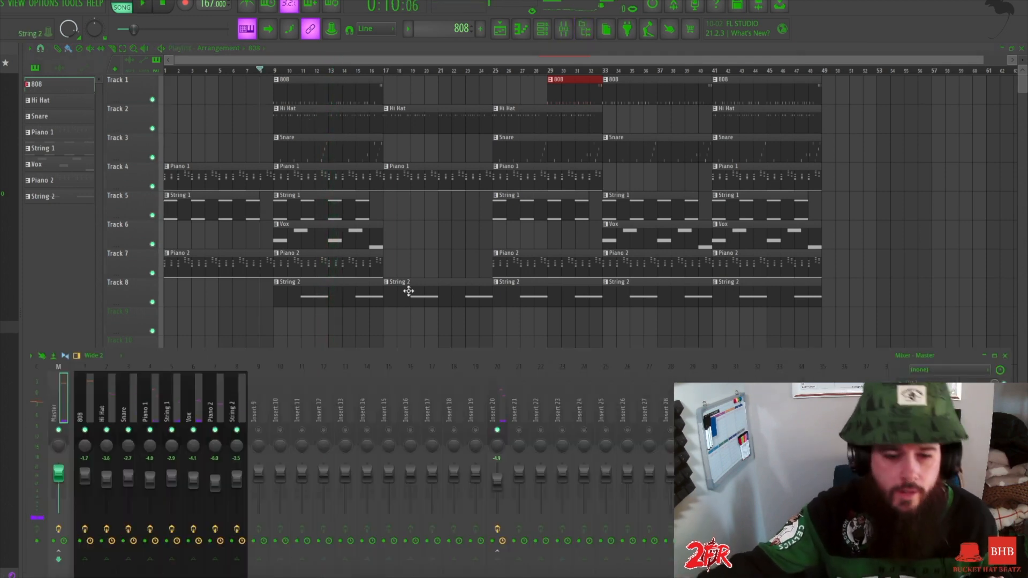